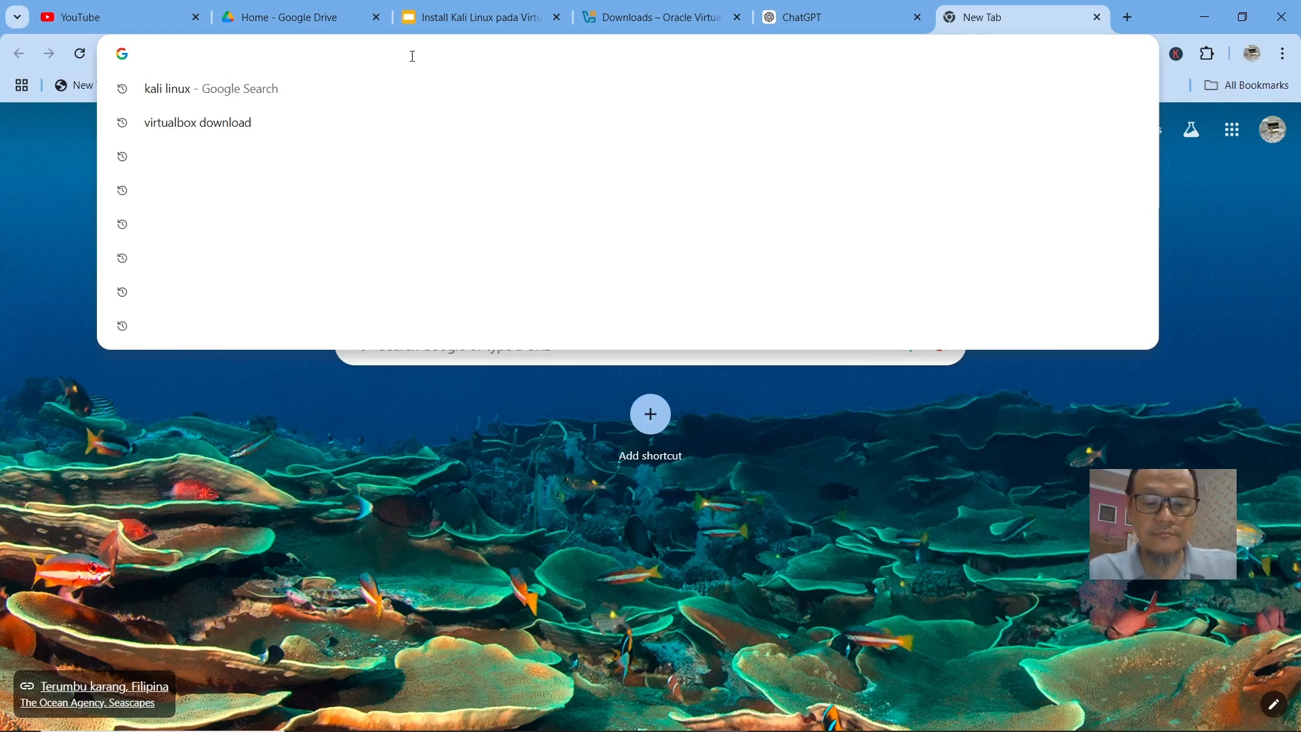
Search Google for kalilinux.
{"action": "type", "text": "kalilinux"}
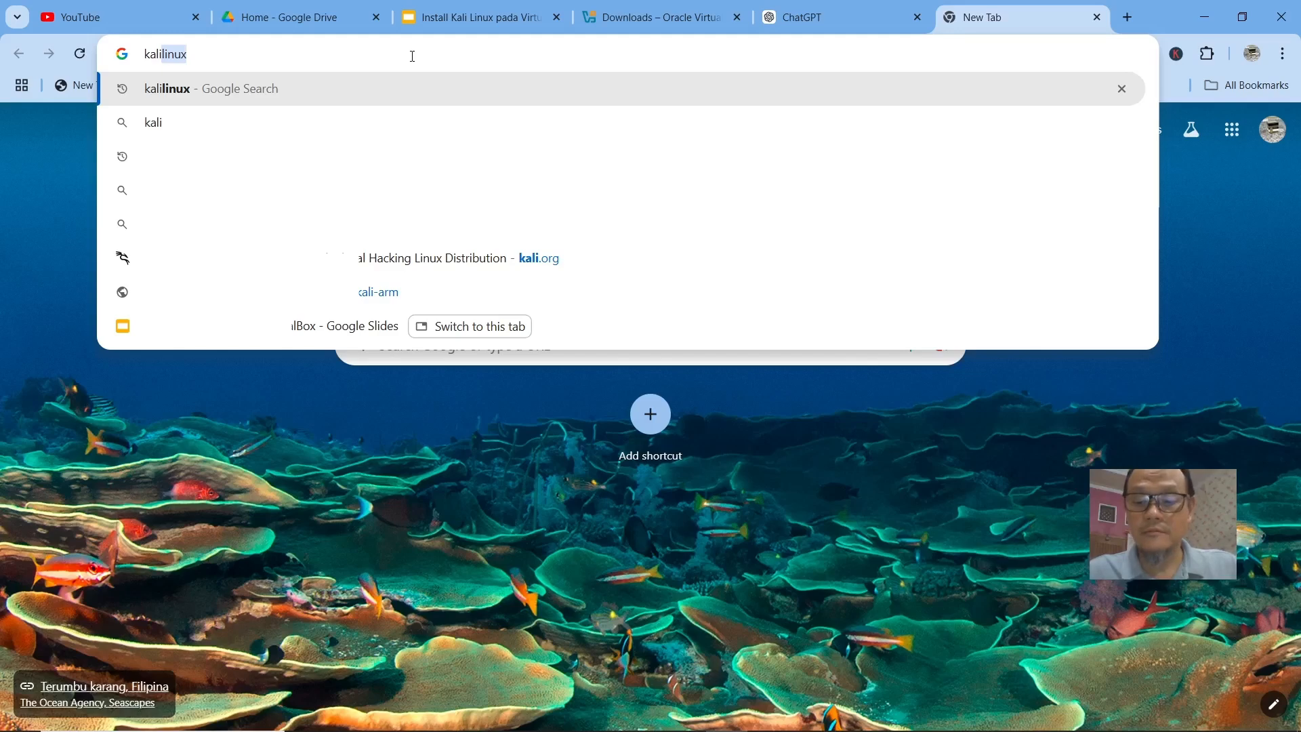
{"action": "key", "text": "Right"}
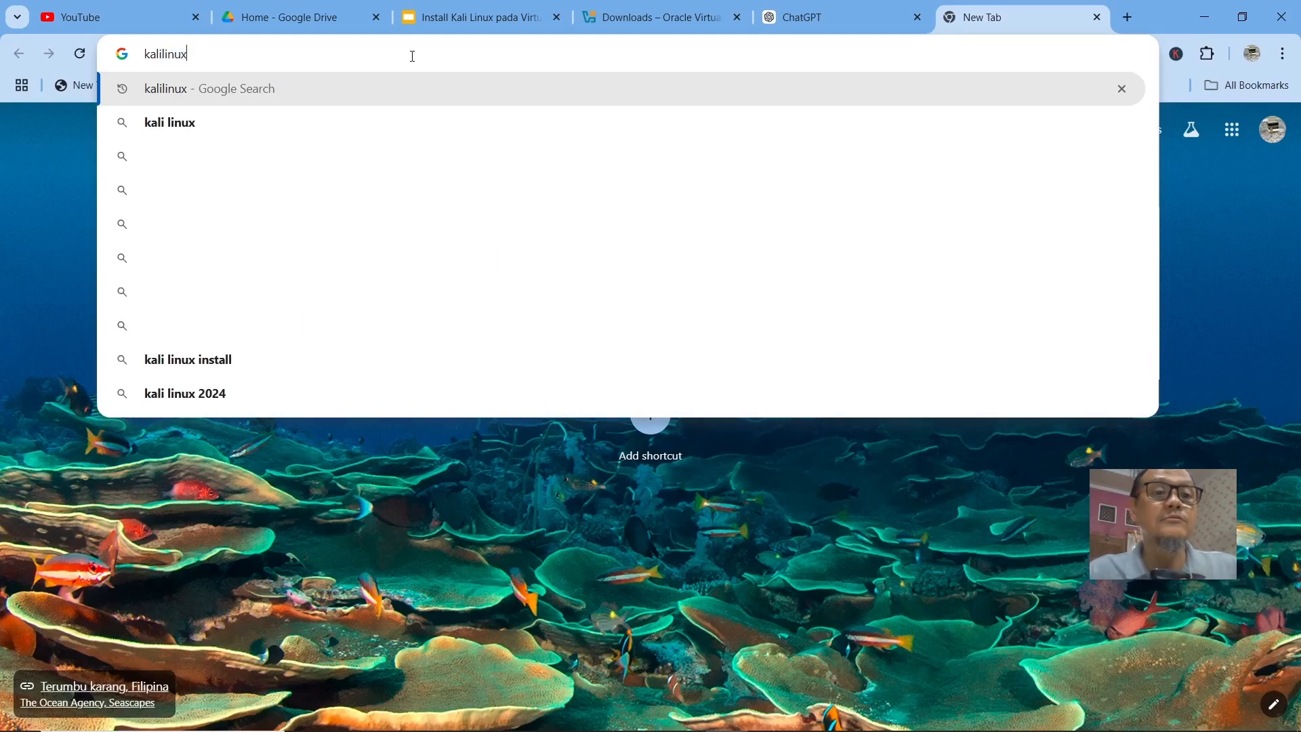
{"action": "key", "text": "Return"}
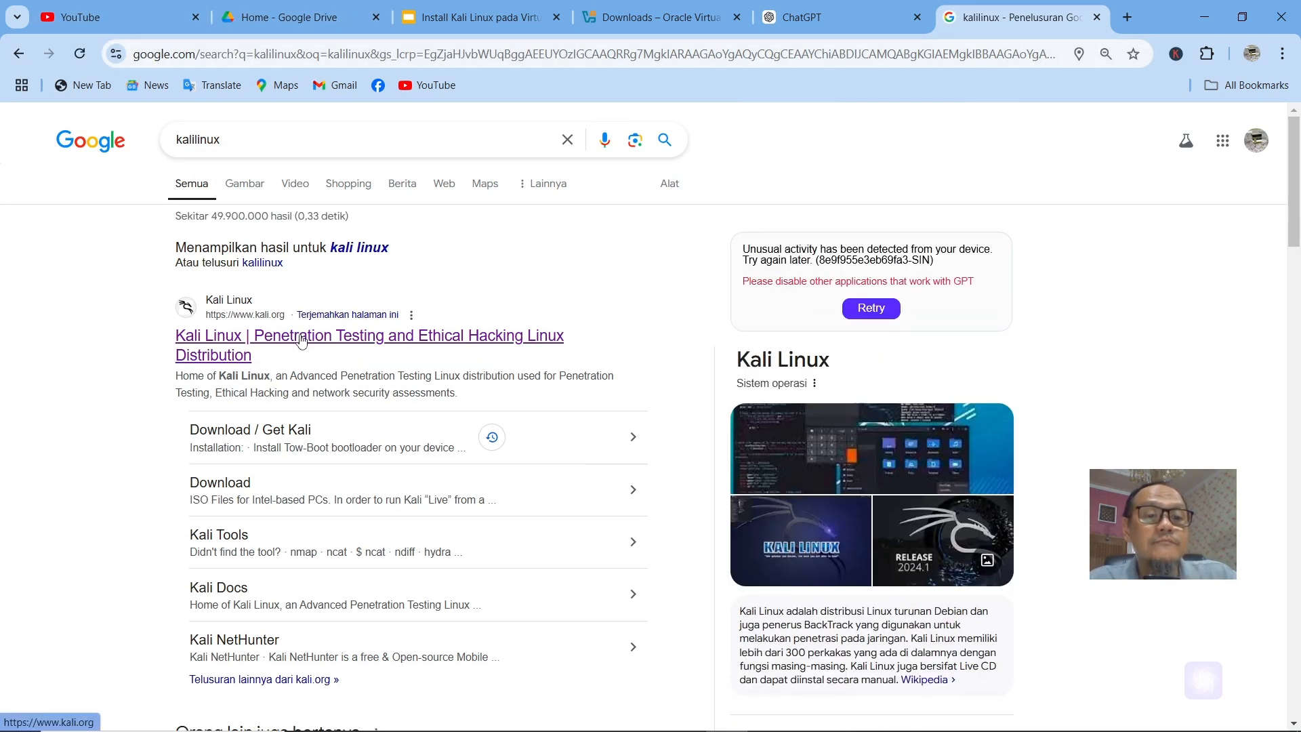
Open the kali.org download page and start downloading the 64-bit VirtualBox pre-built virtual machine image.
{"action": "left_click", "coordinate": [302, 341]}
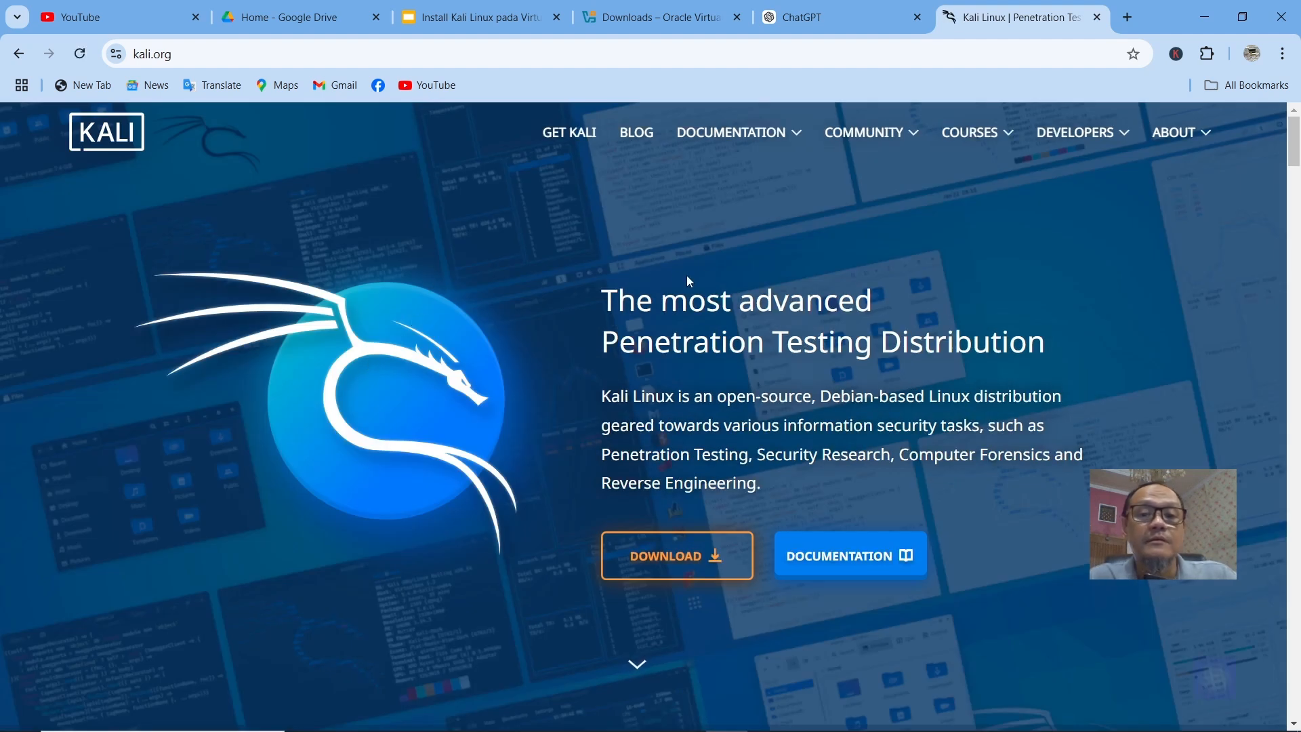
{"action": "left_click", "coordinate": [720, 568]}
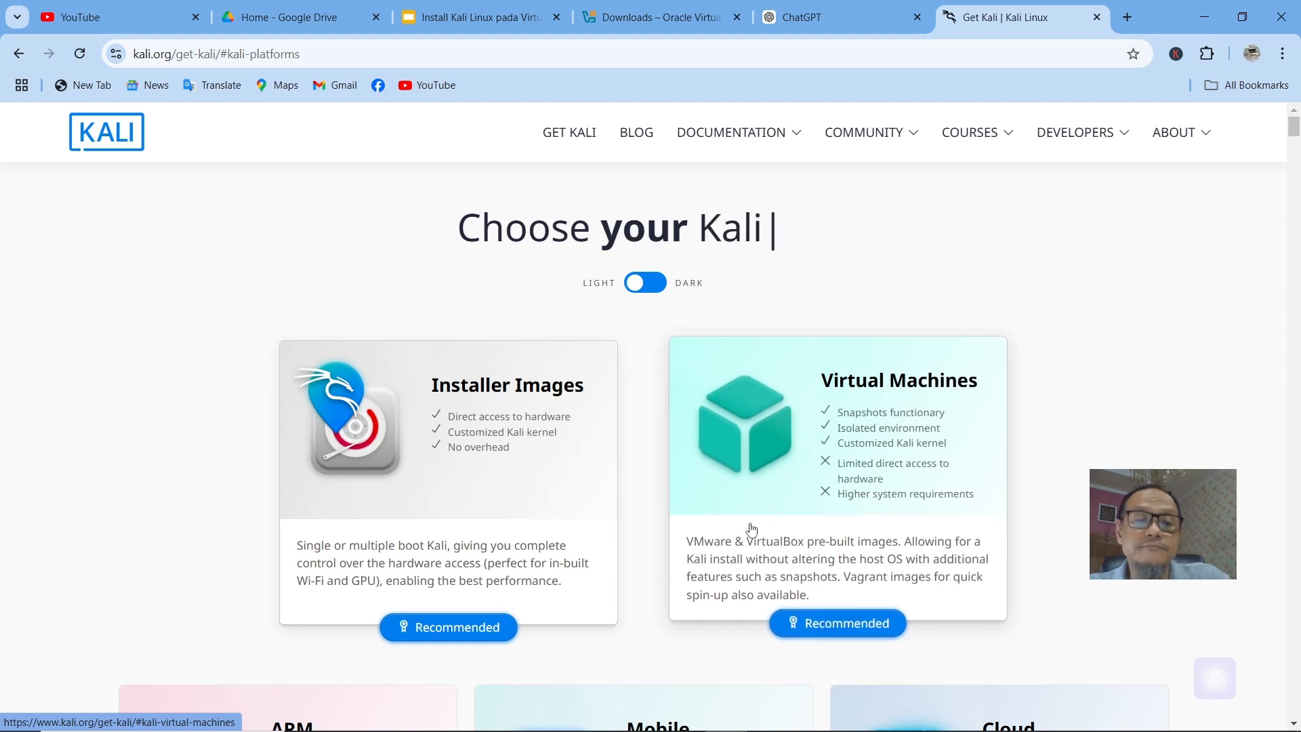
{"action": "left_click", "coordinate": [849, 509]}
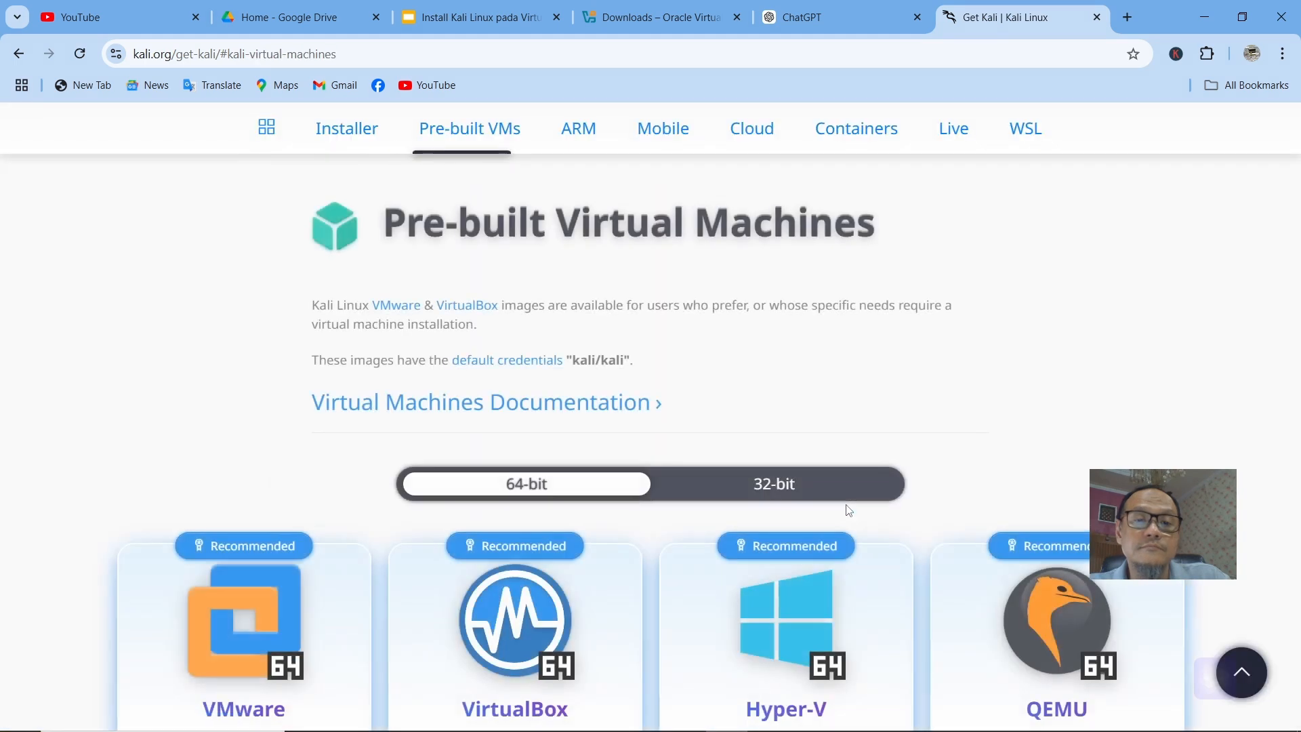
{"action": "scroll", "coordinate": [679, 356], "scroll_direction": "down", "scroll_amount": 3}
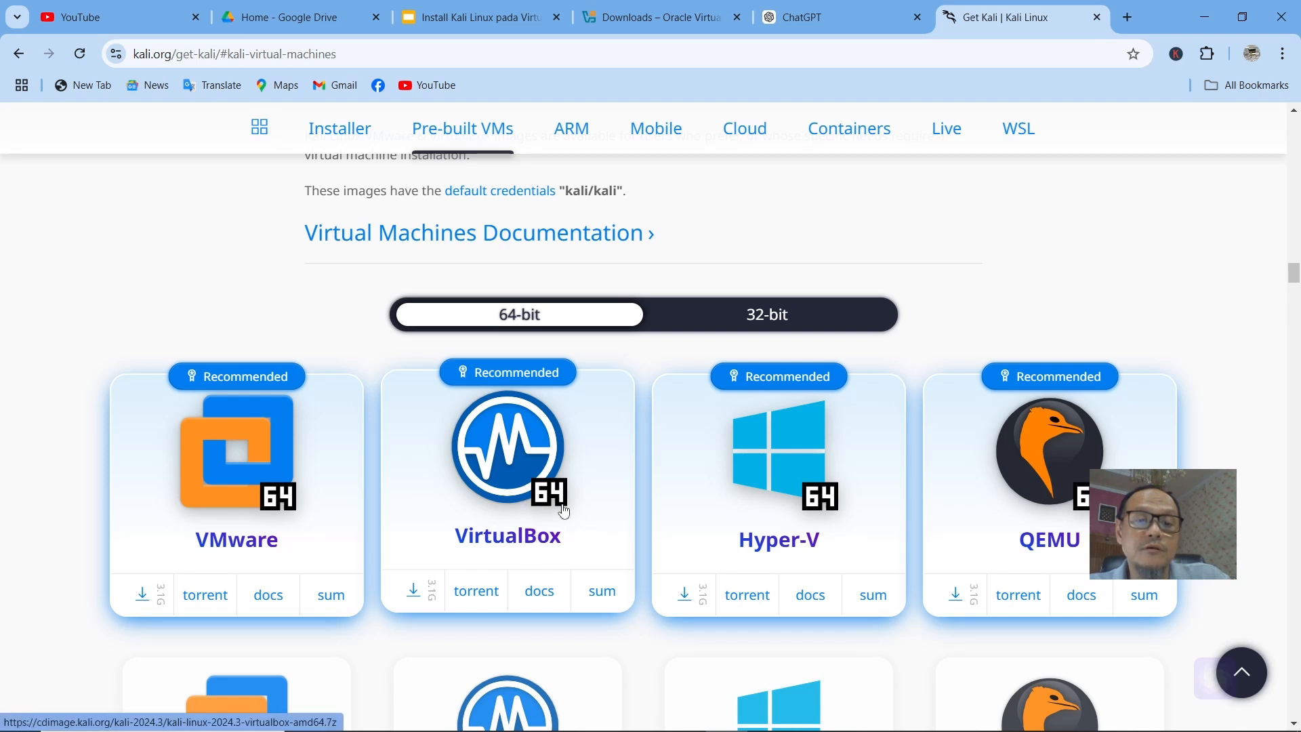
{"action": "left_click", "coordinate": [518, 518]}
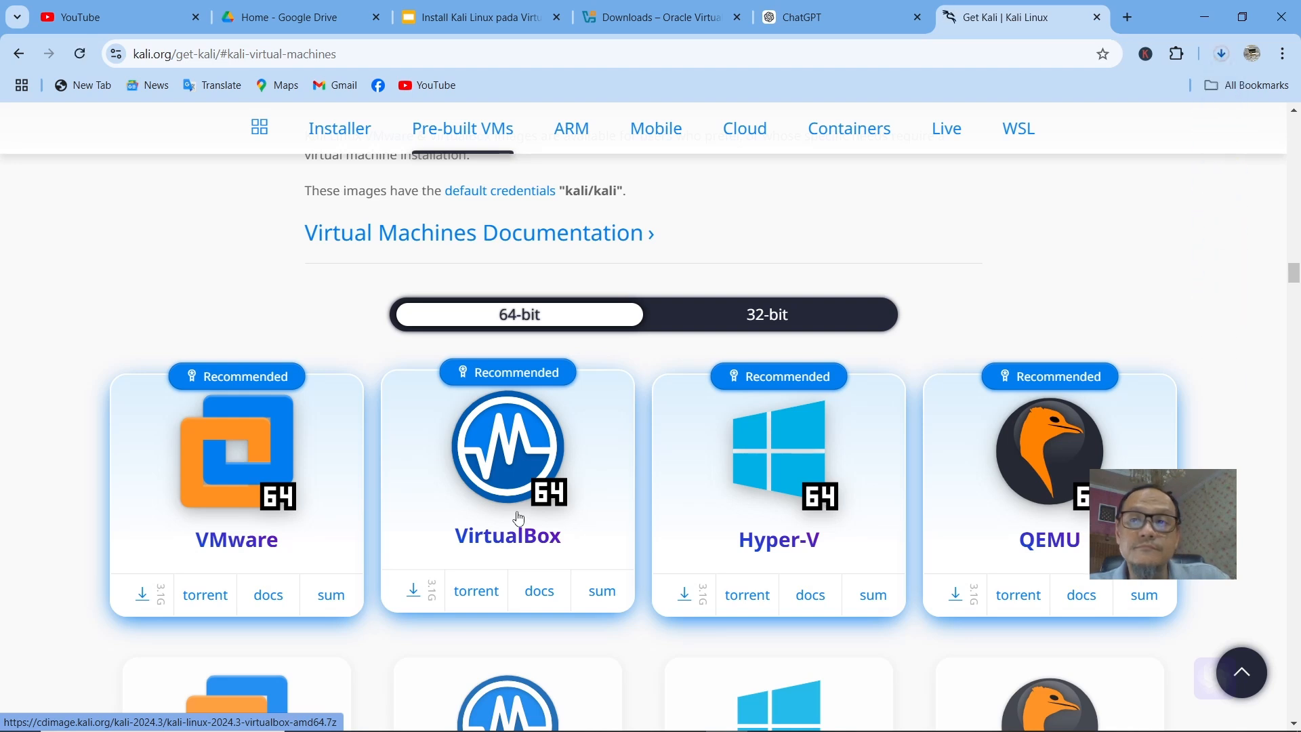
Check the progress of the Kali VirtualBox image in the browser's download history.
{"action": "left_click", "coordinate": [1221, 56]}
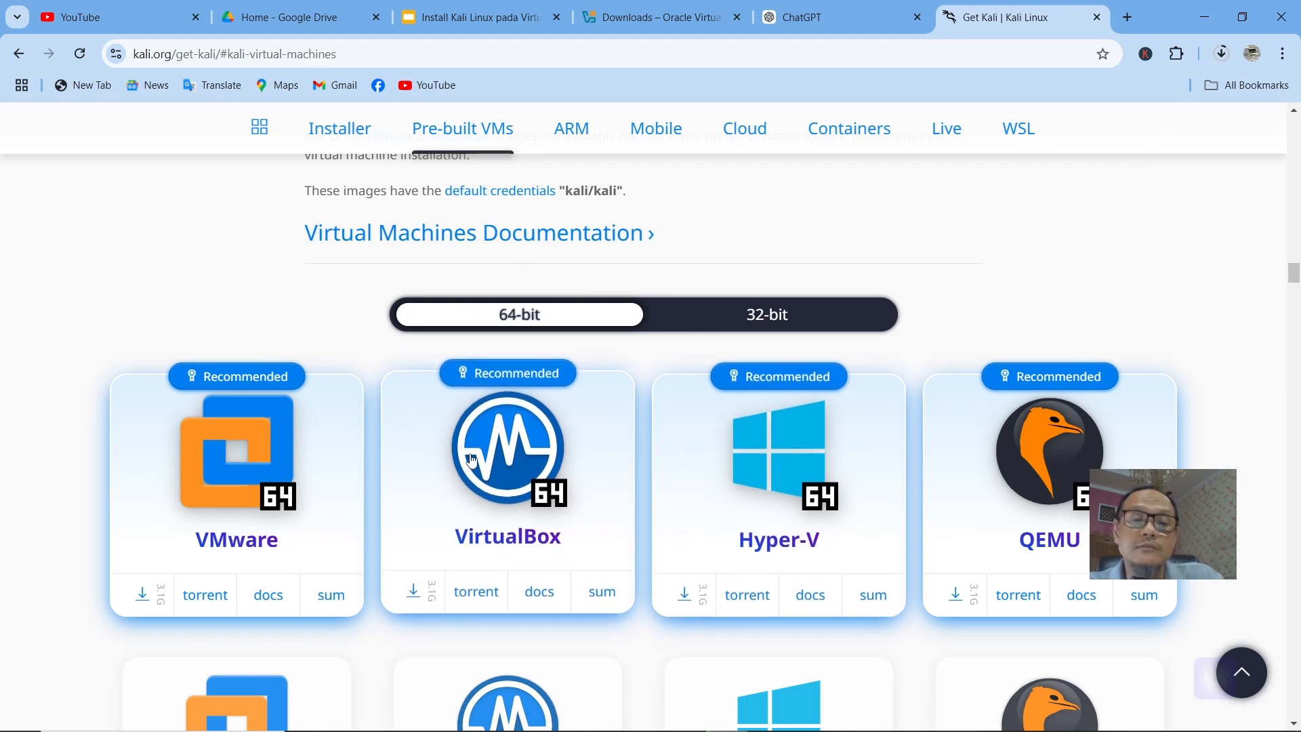
{"action": "left_click", "coordinate": [1233, 58]}
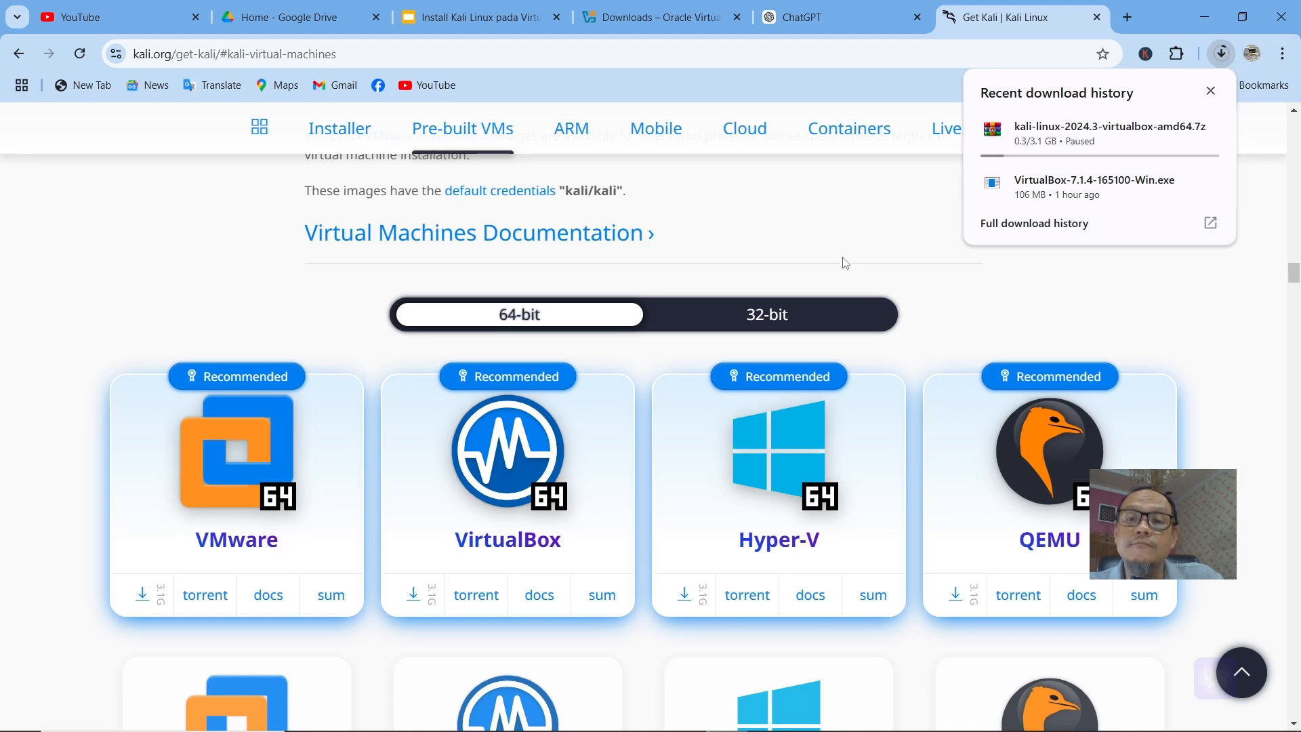
{"action": "left_click", "coordinate": [861, 238]}
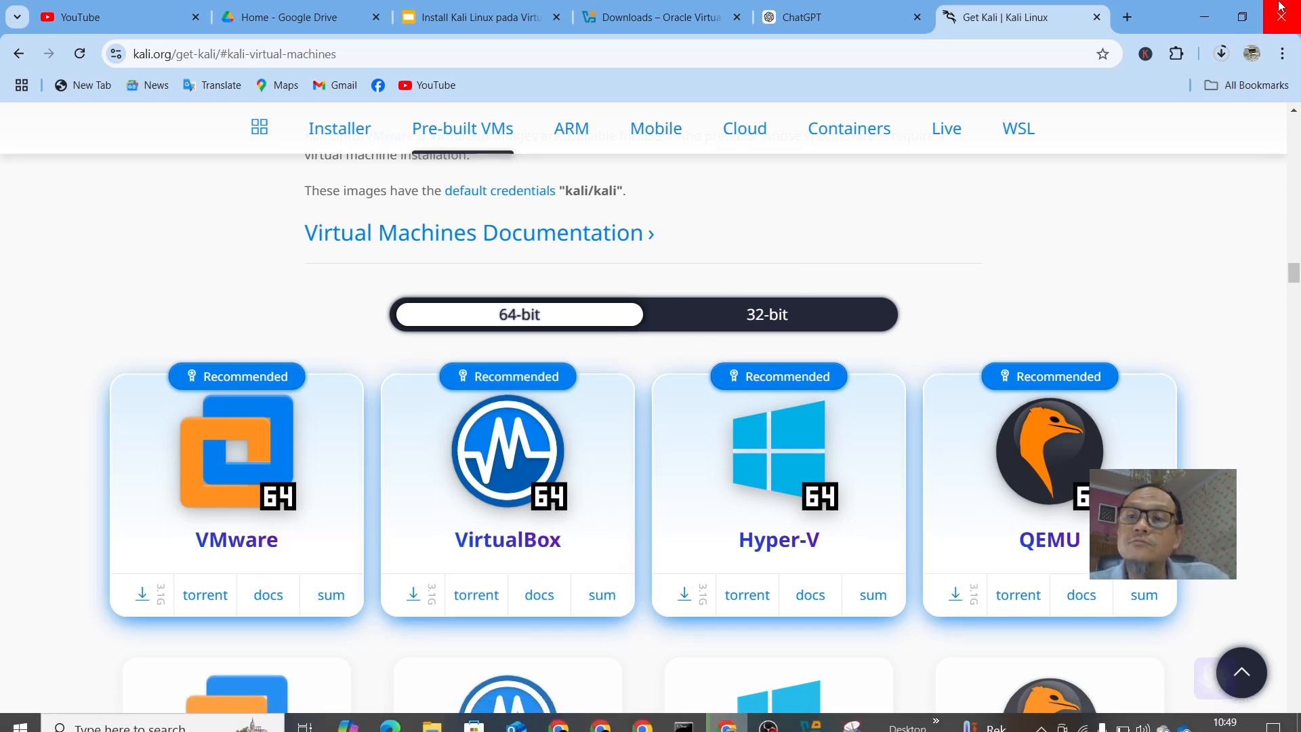
Minimize the browser and launch Oracle VirtualBox from the desktop.
{"action": "left_click", "coordinate": [1212, 22]}
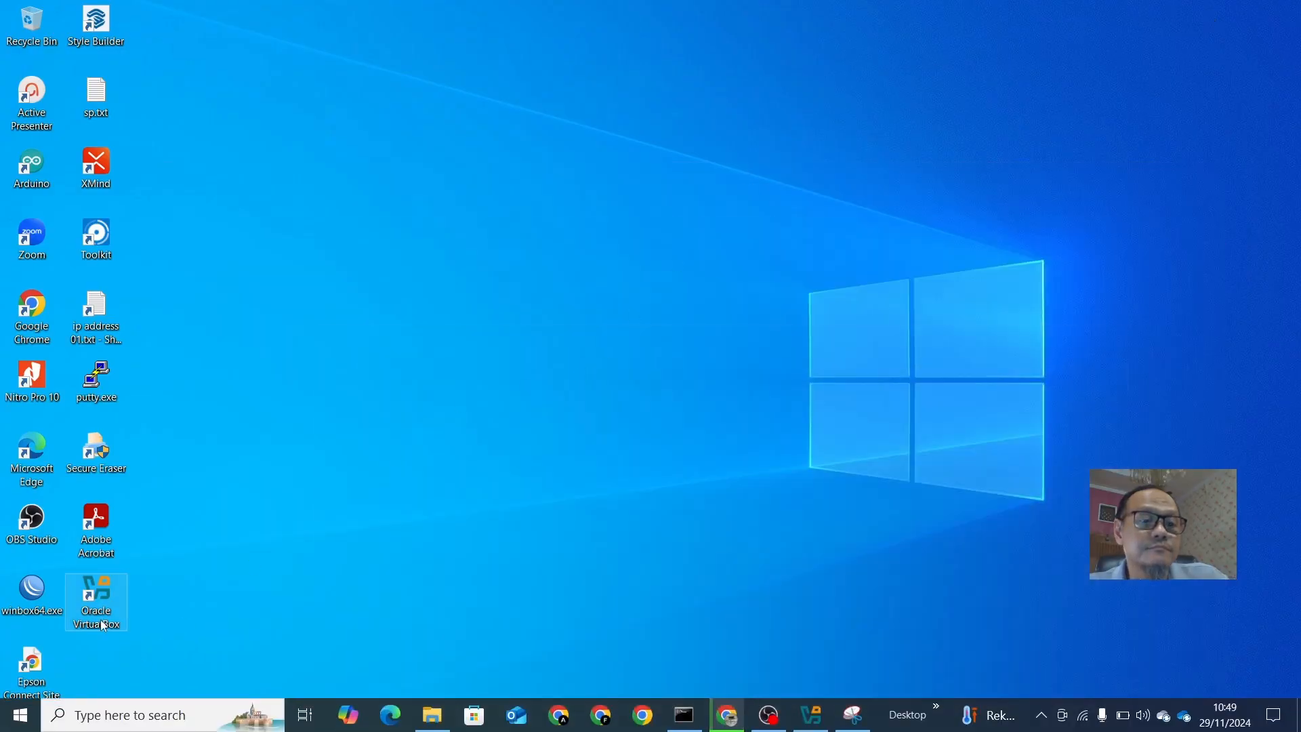
{"action": "double_click", "coordinate": [99, 615]}
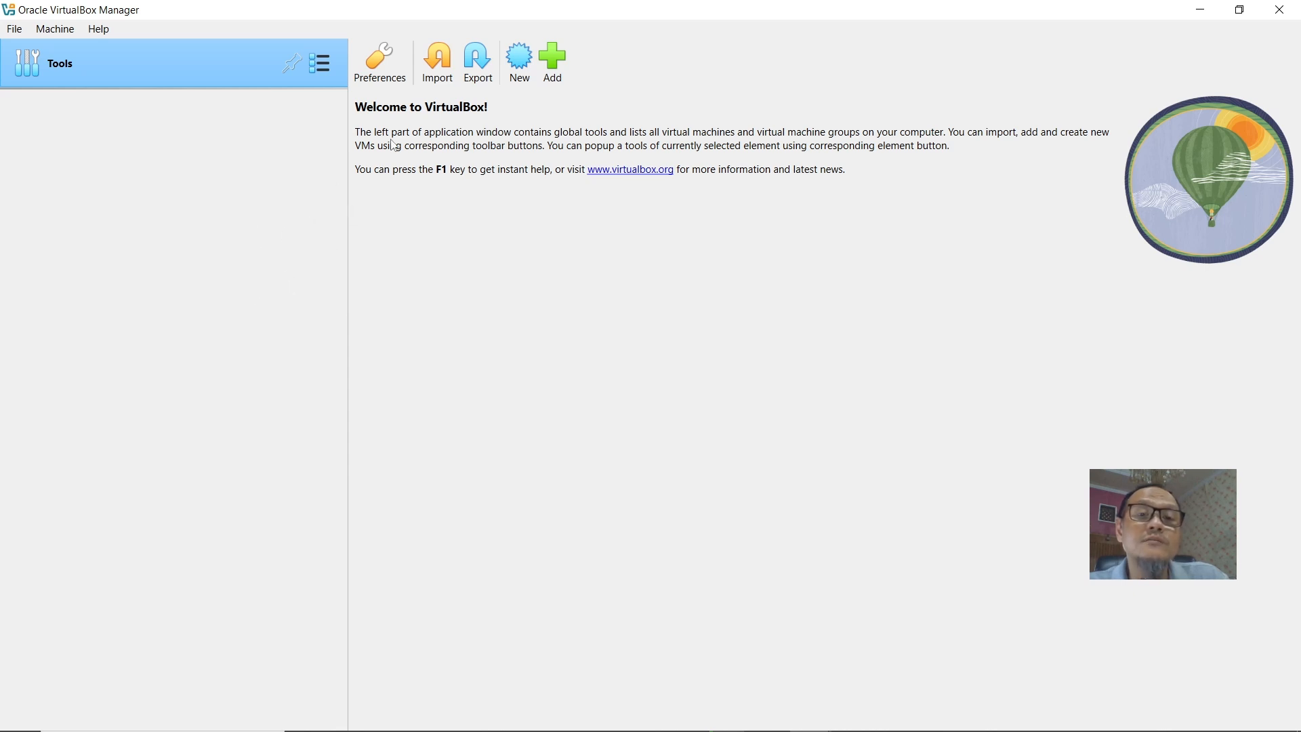
Create a new virtual machine named Kali Linux.
{"action": "left_click", "coordinate": [520, 74]}
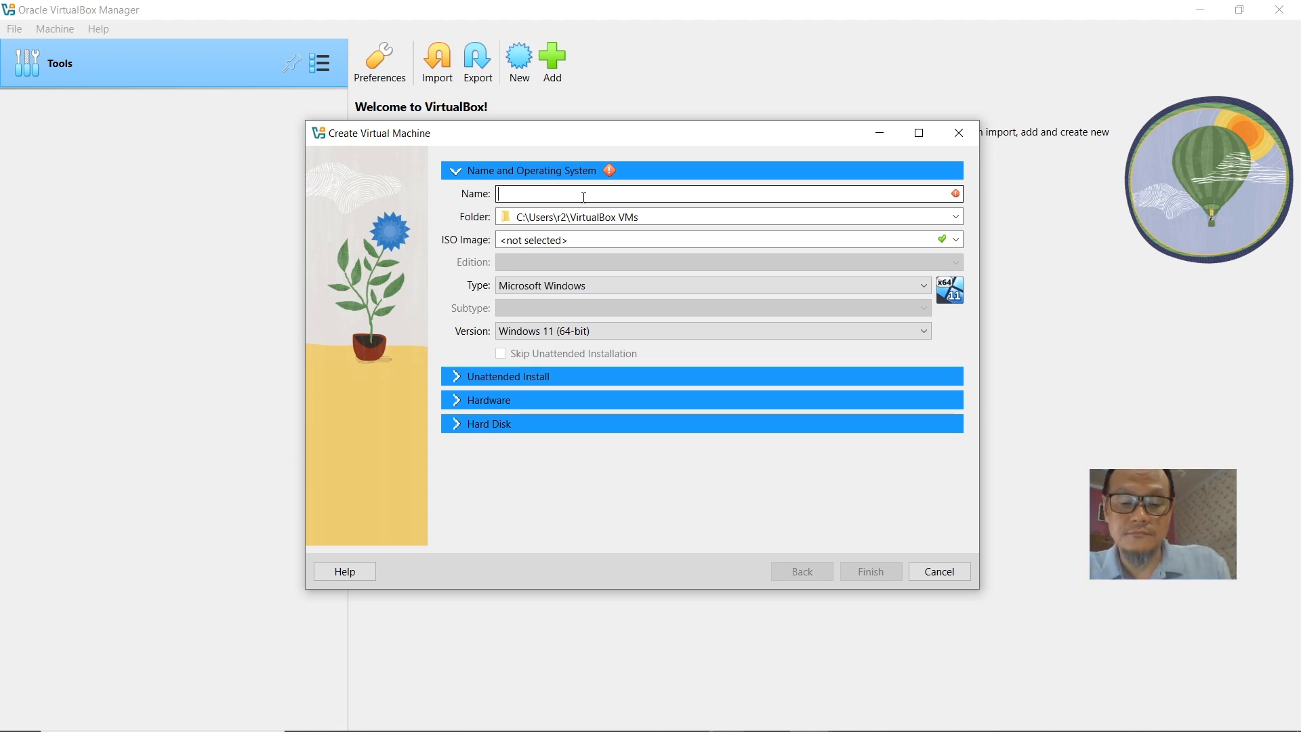
{"action": "type", "text": "Kali"}
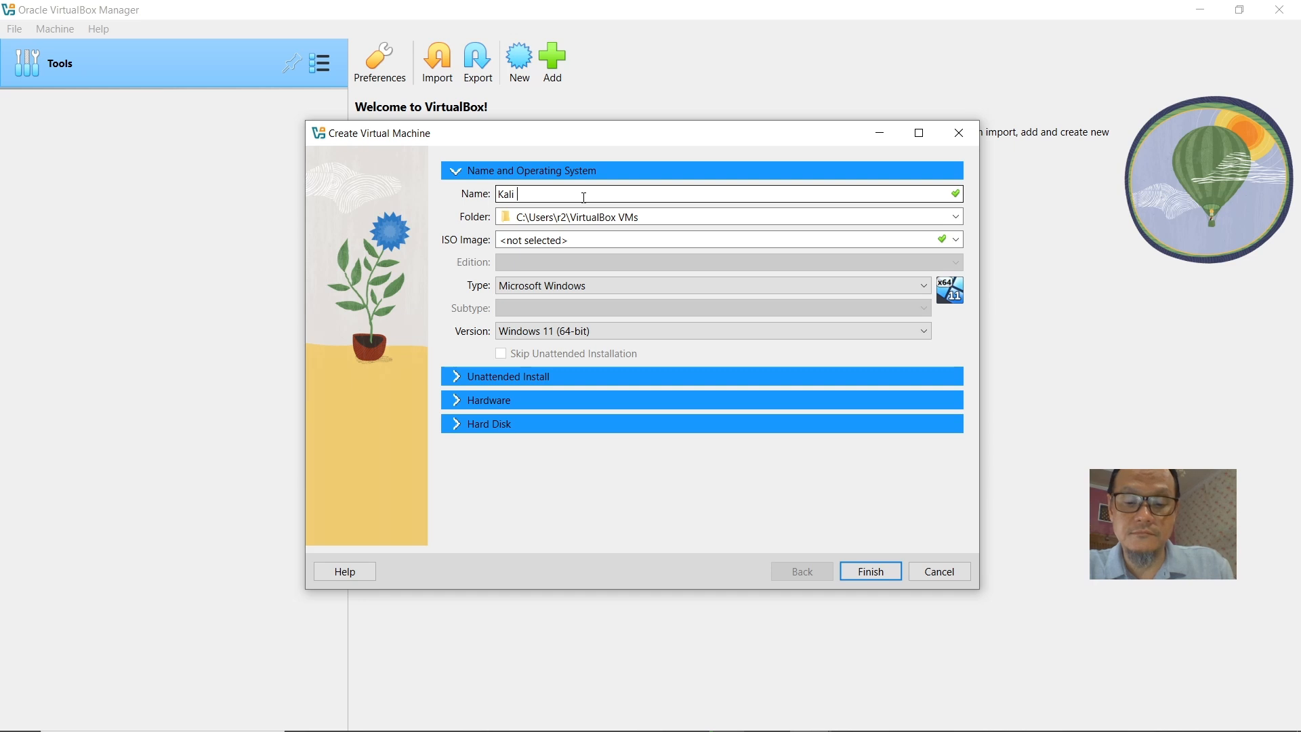
{"action": "type", "text": " Linux"}
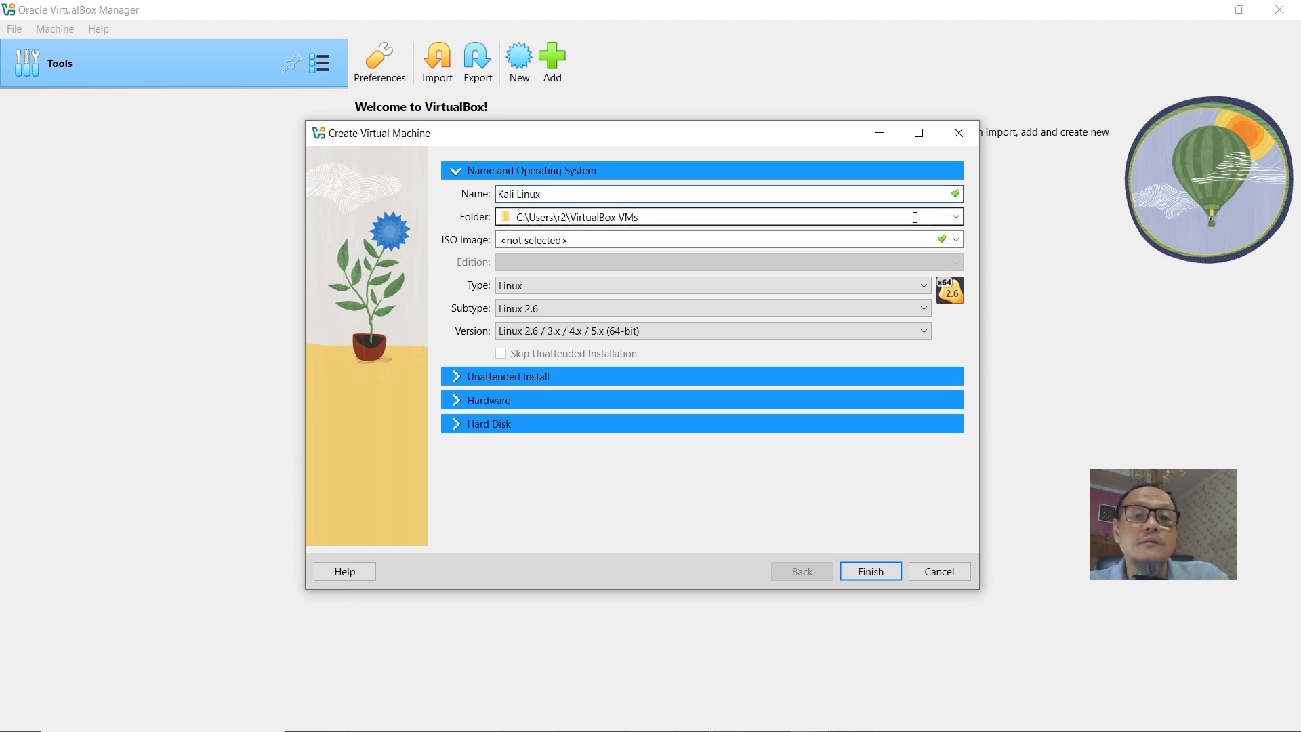
{"action": "left_click", "coordinate": [956, 217]}
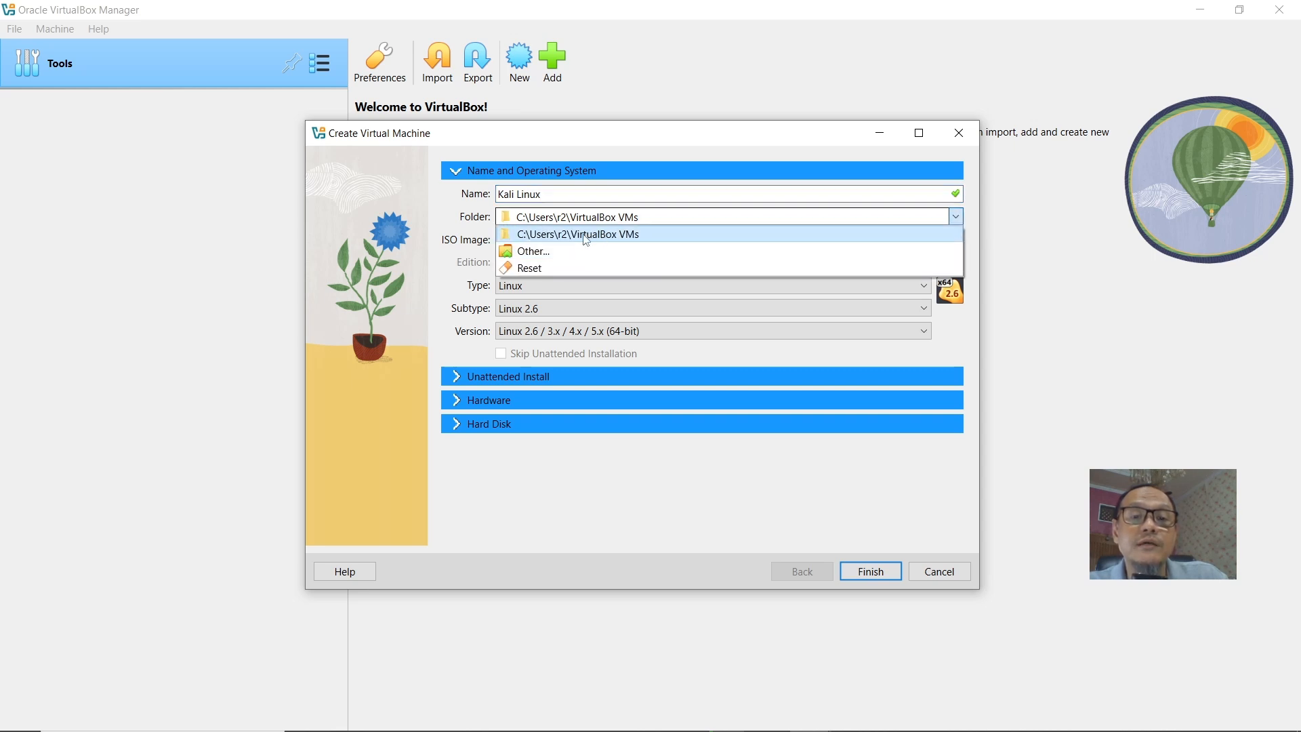
{"action": "left_click", "coordinate": [551, 256]}
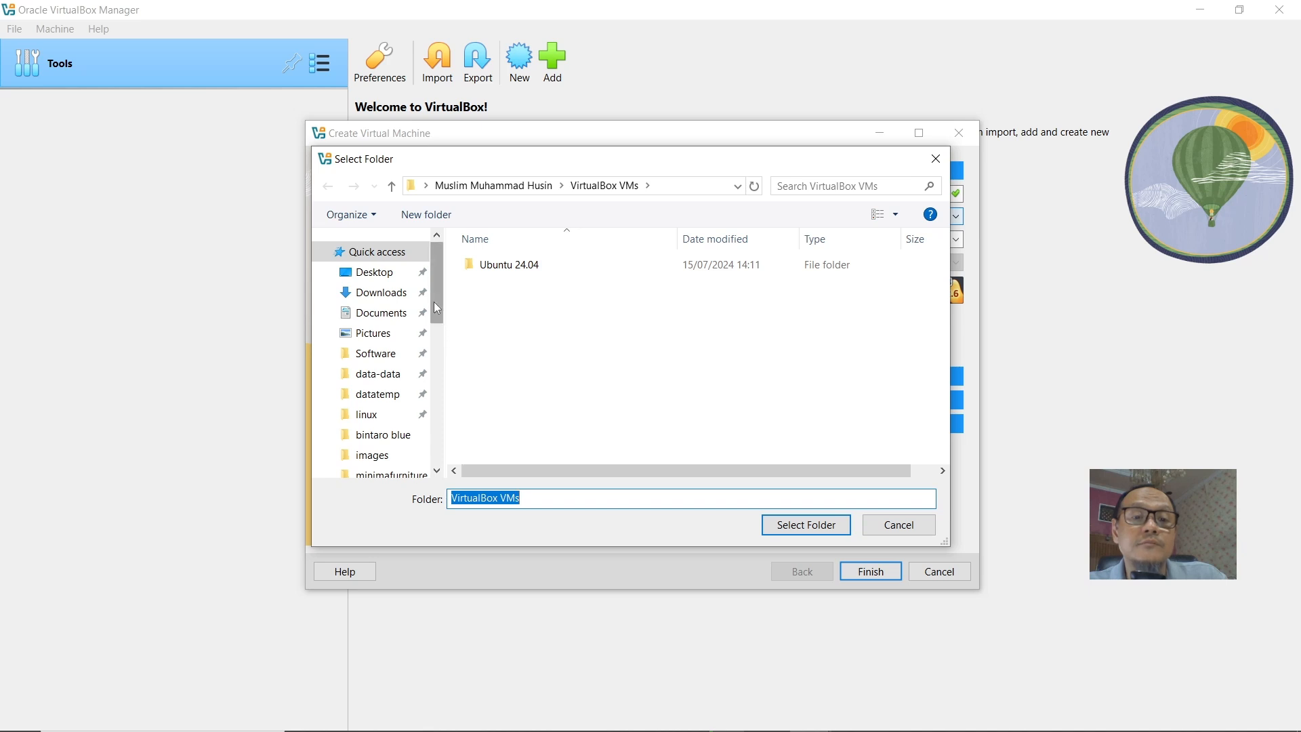
{"action": "mouse_move", "coordinate": [437, 308]}
{"action": "left_mouse_down"}
{"action": "mouse_move", "coordinate": [458, 437]}
{"action": "mouse_move", "coordinate": [437, 294]}
{"action": "left_mouse_up"}
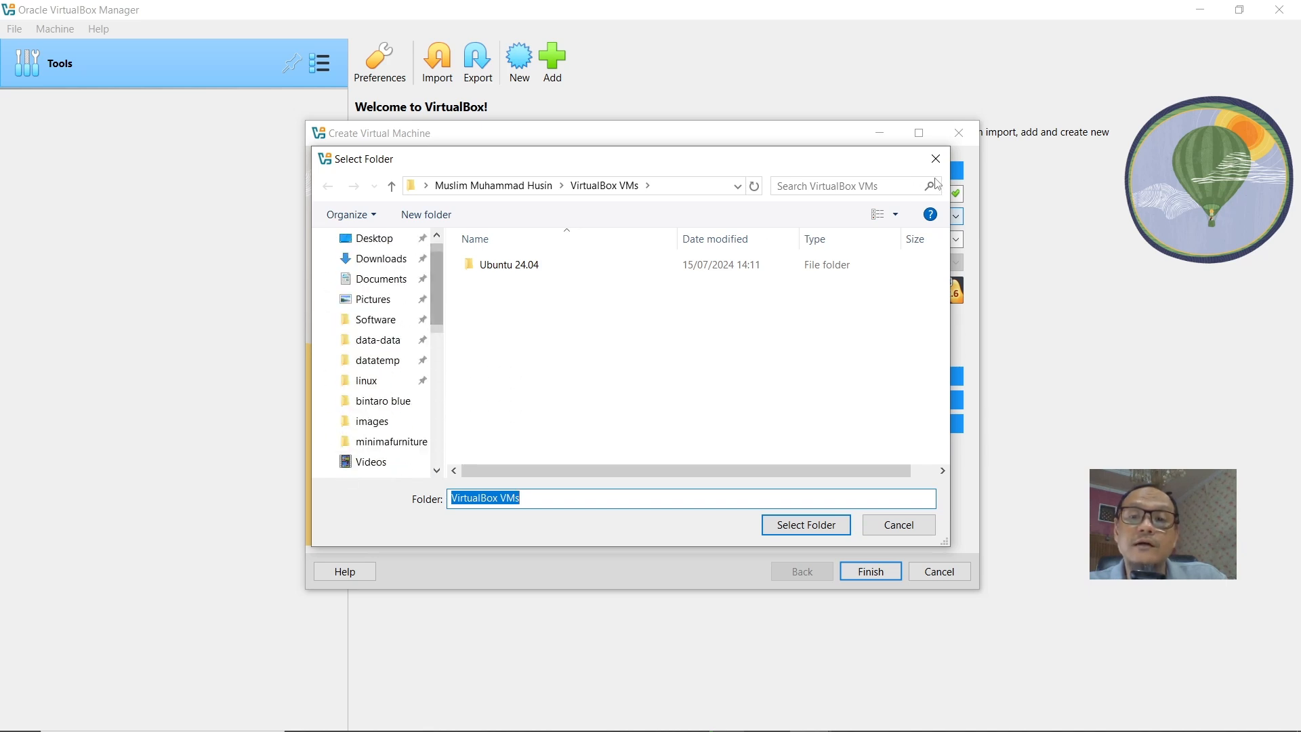
{"action": "left_click", "coordinate": [936, 159]}
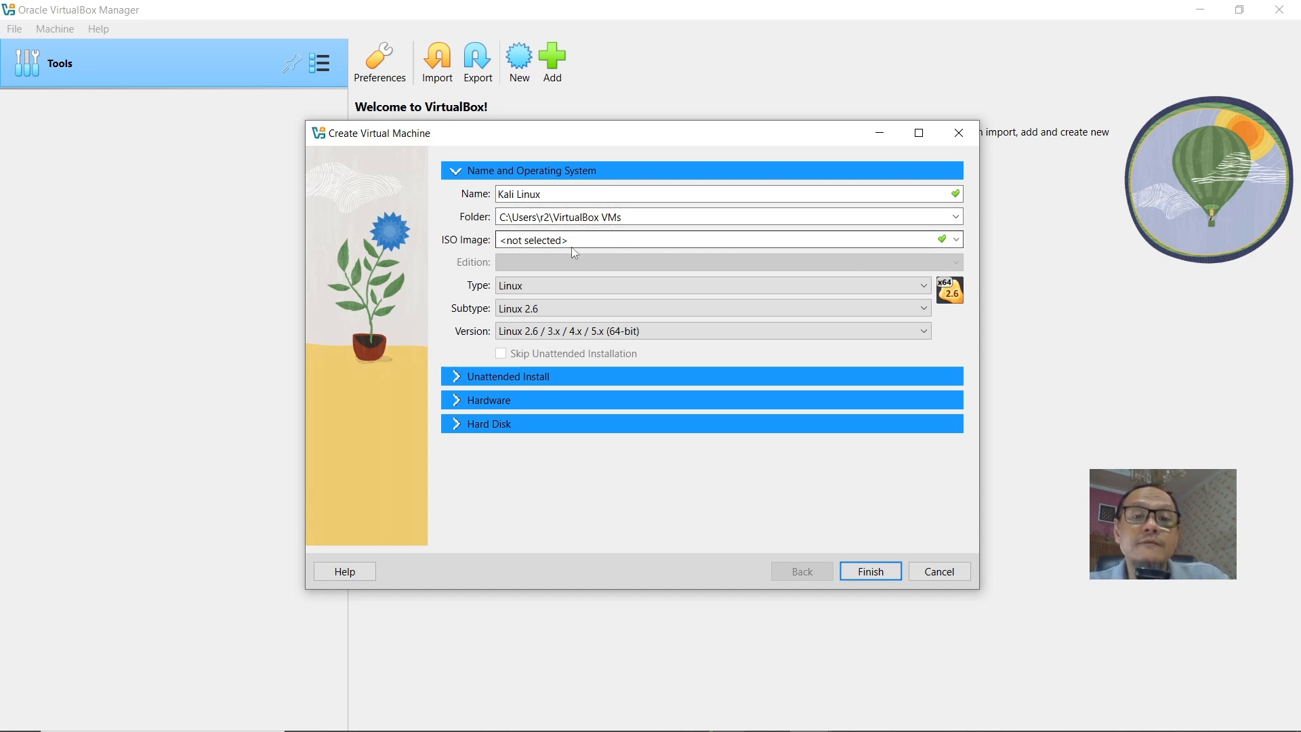
Select kali-linux-2024.2-installer-amd64.iso from D:\Software\linux as the machine's ISO image.
{"action": "left_click", "coordinate": [957, 241]}
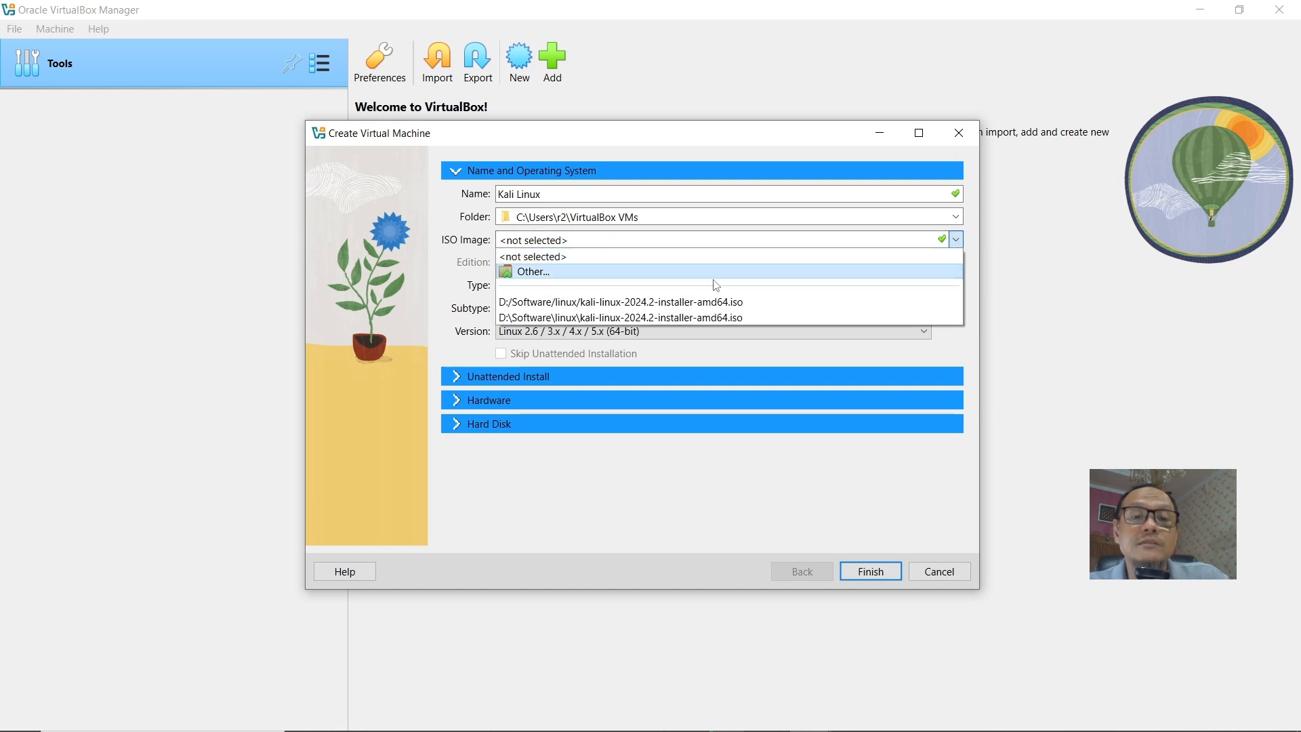
{"action": "left_click", "coordinate": [613, 271]}
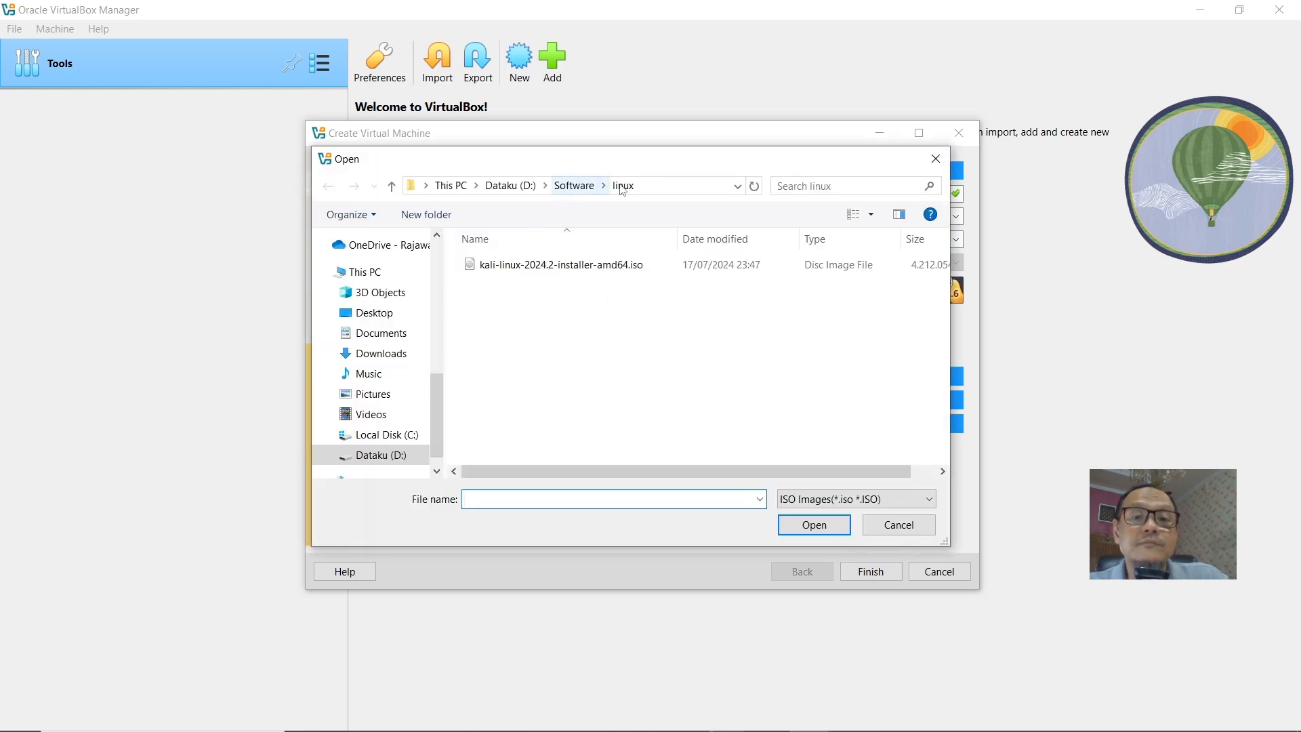
{"action": "double_click", "coordinate": [567, 266]}
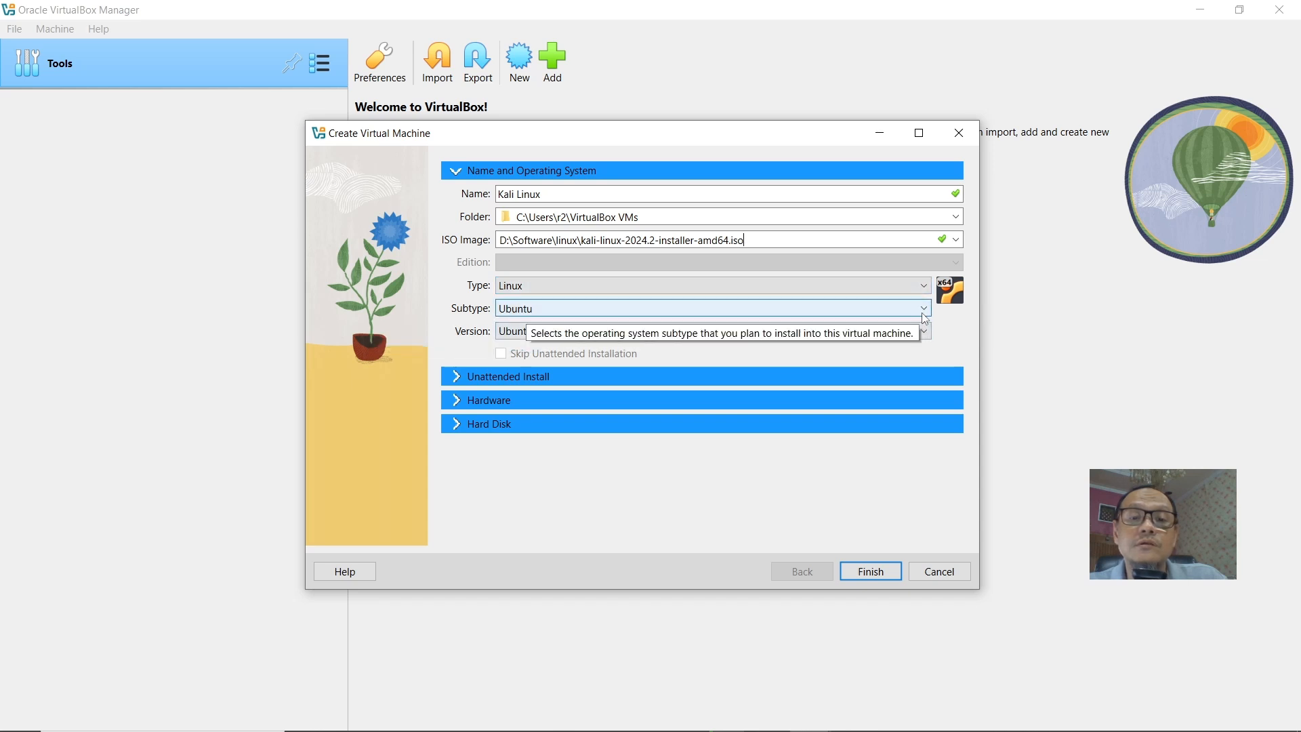
Set the operating system subtype to Debian.
{"action": "left_click", "coordinate": [924, 310]}
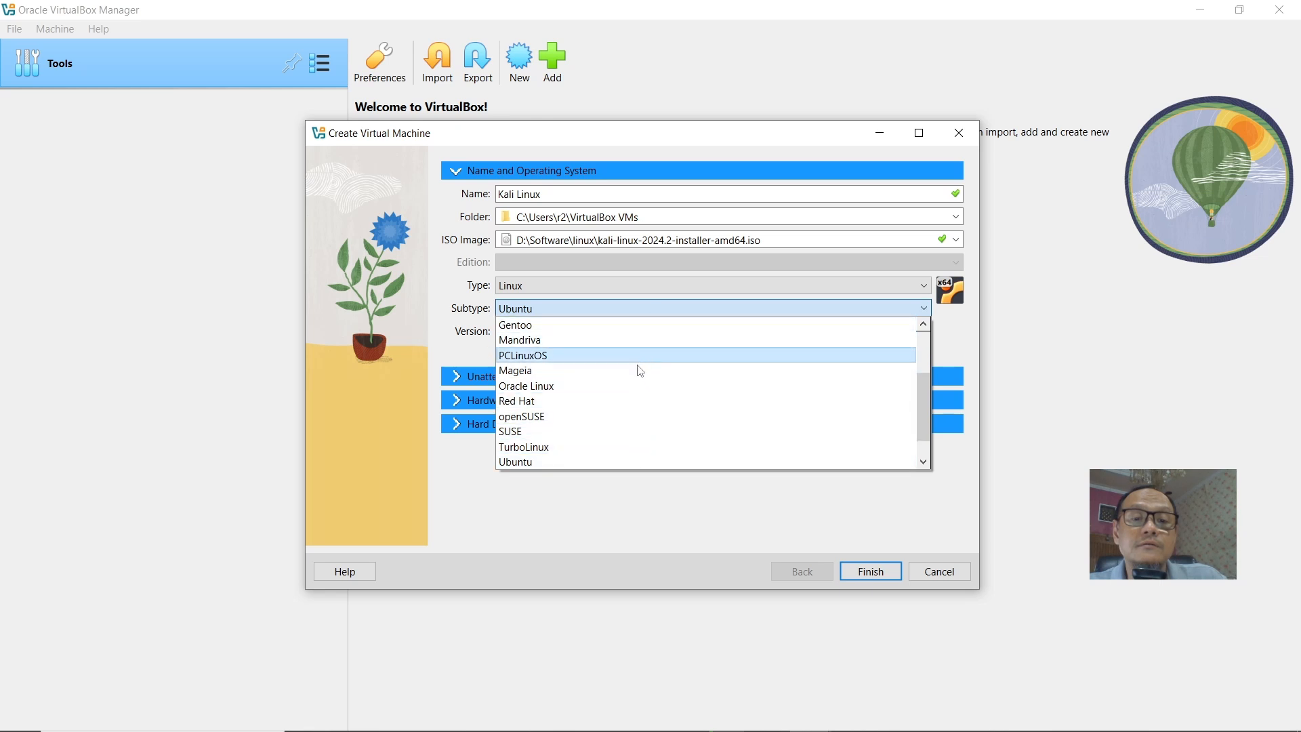
{"action": "scroll", "coordinate": [633, 407], "scroll_direction": "down", "scroll_amount": 1}
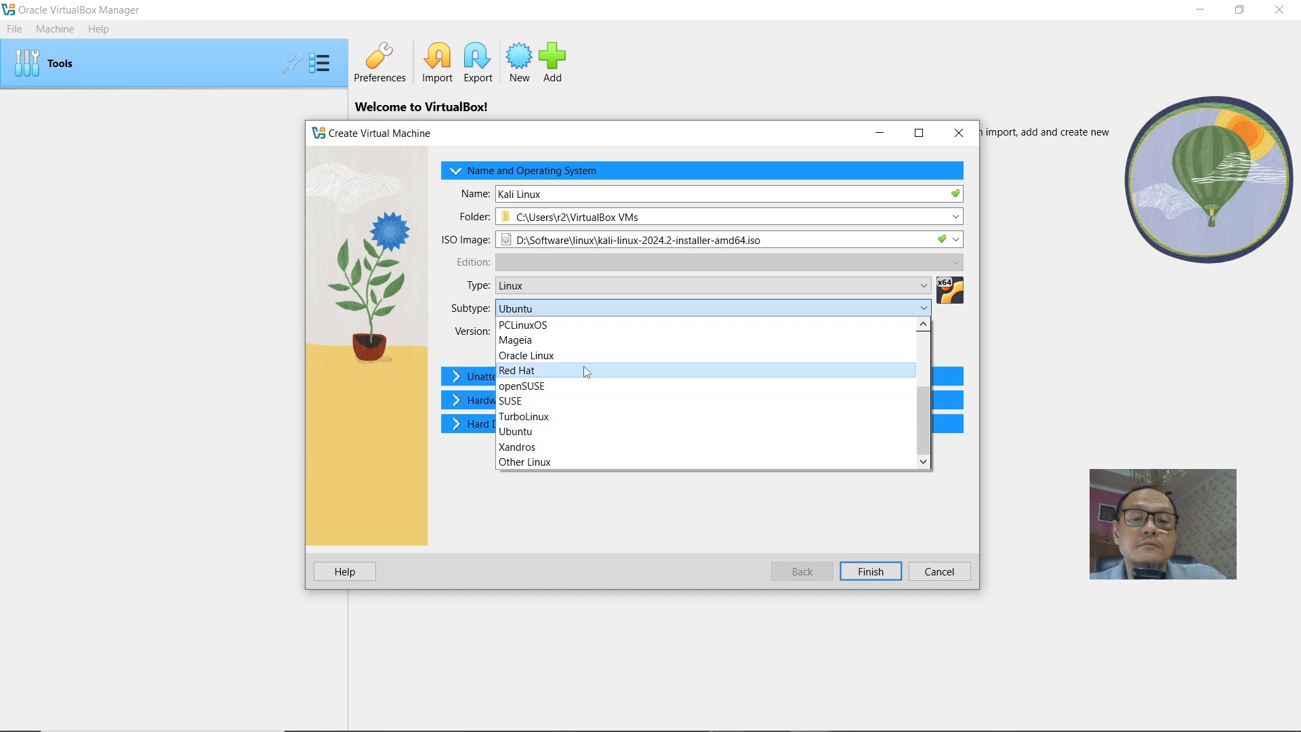
{"action": "scroll", "coordinate": [594, 362], "scroll_direction": "up", "scroll_amount": 2}
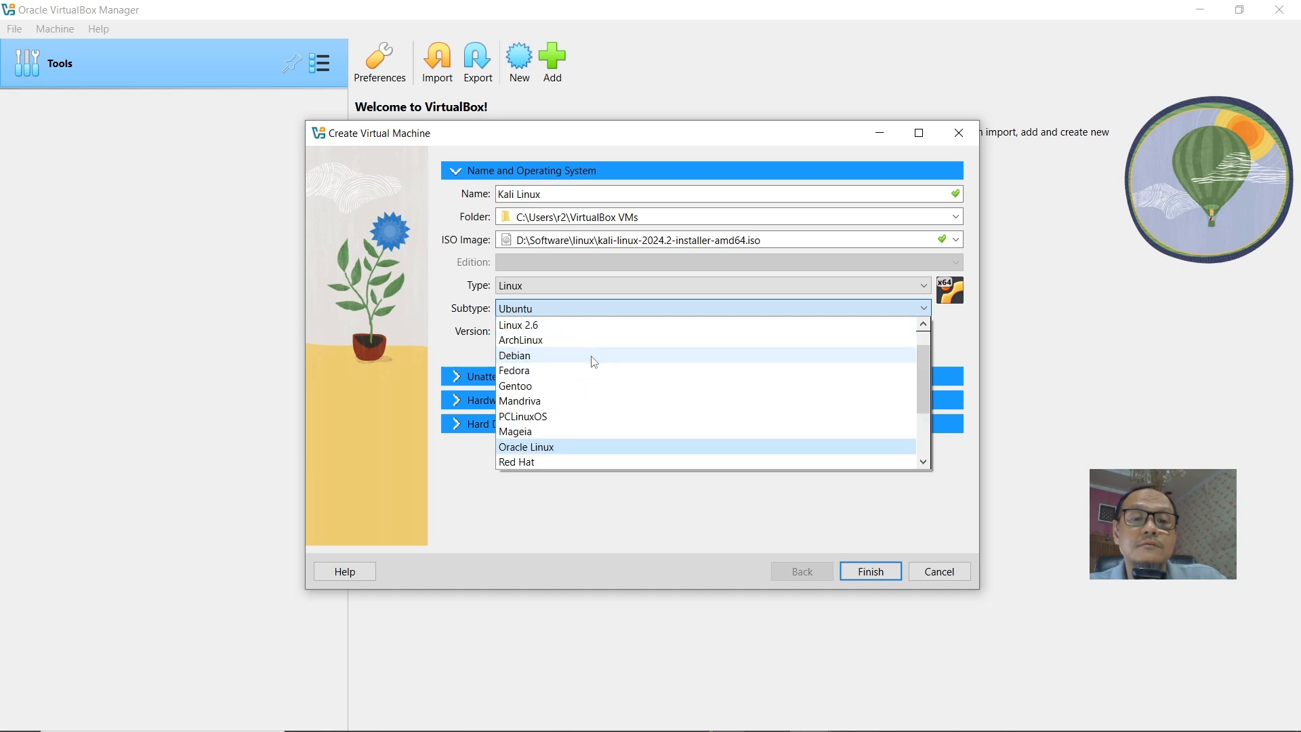
{"action": "left_click", "coordinate": [583, 357]}
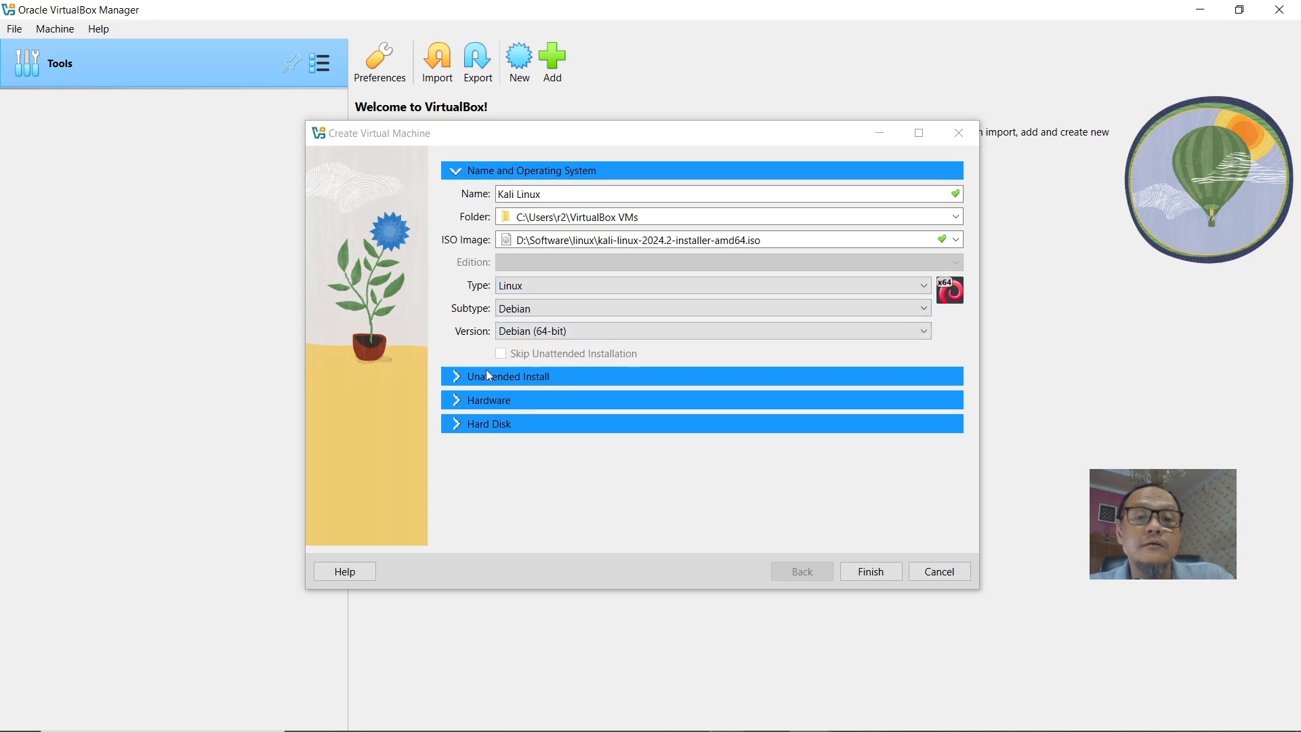
Open the Unattended Install section to review it, then return to Name and Operating System.
{"action": "left_click", "coordinate": [499, 356]}
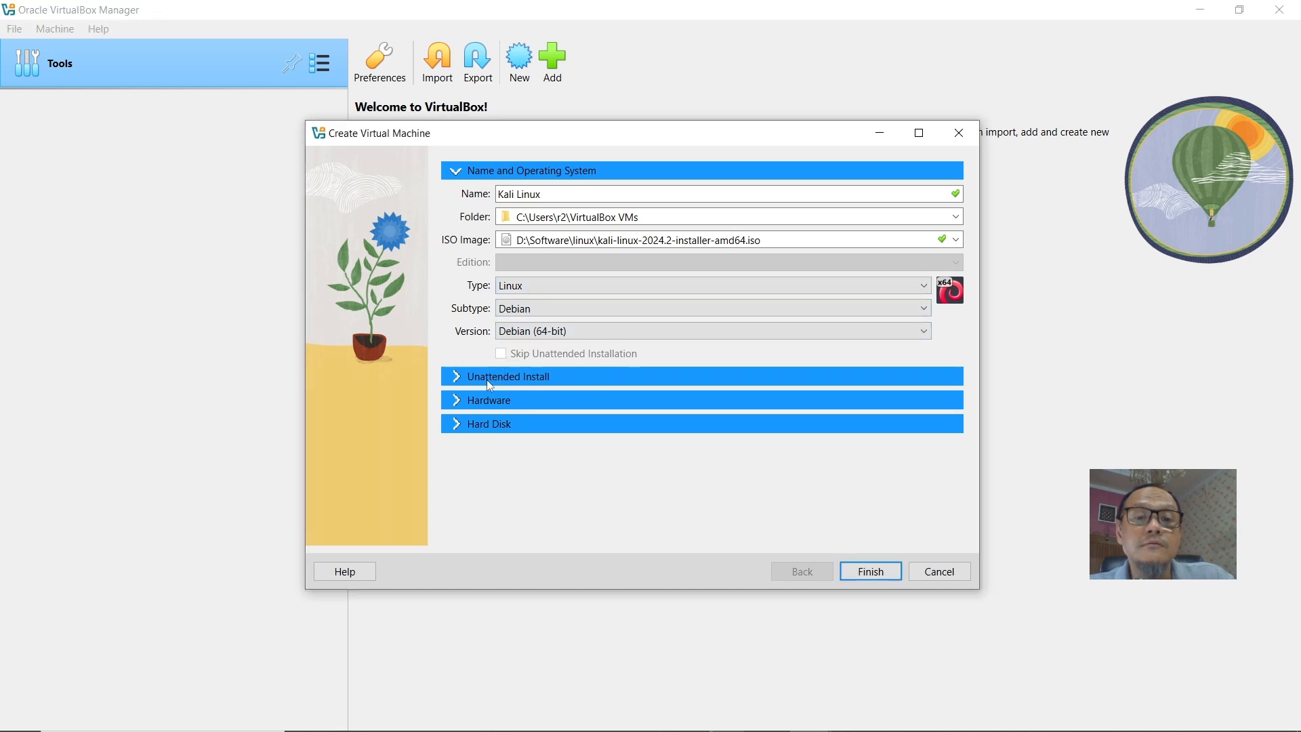
{"action": "left_click", "coordinate": [487, 380]}
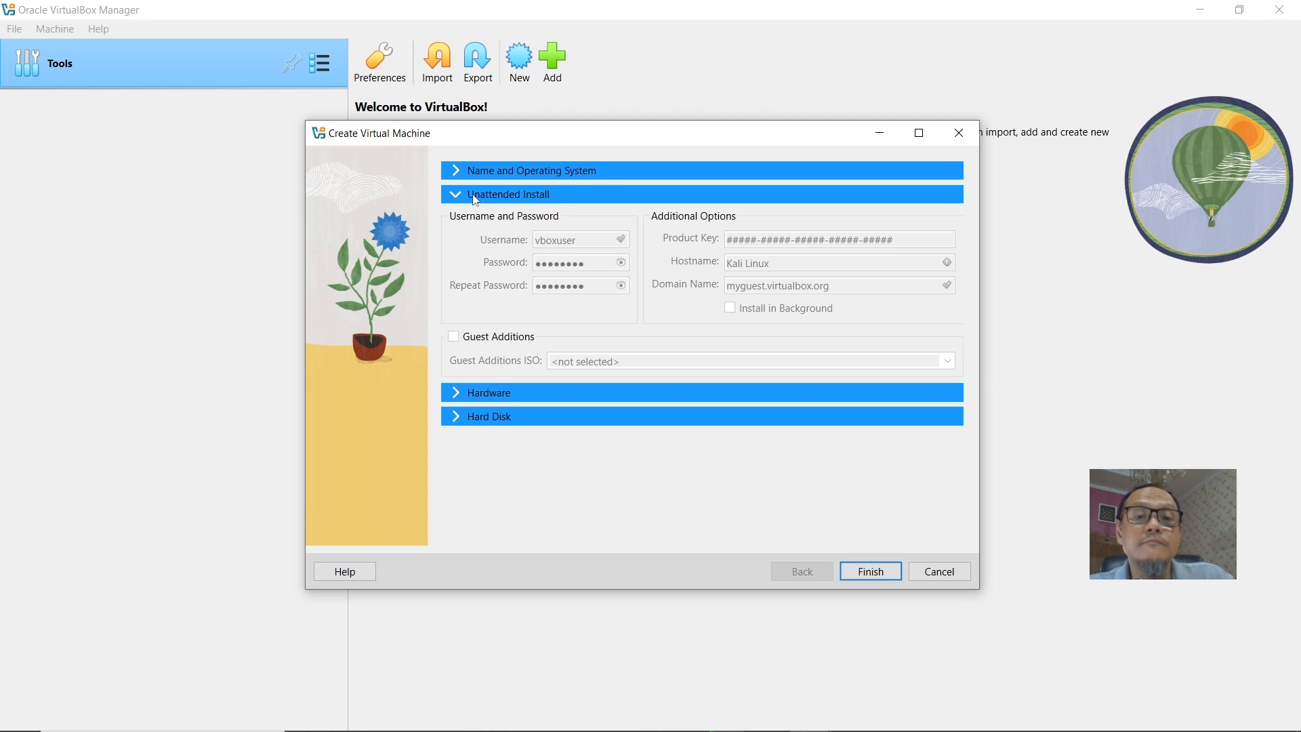
{"action": "left_click", "coordinate": [460, 171]}
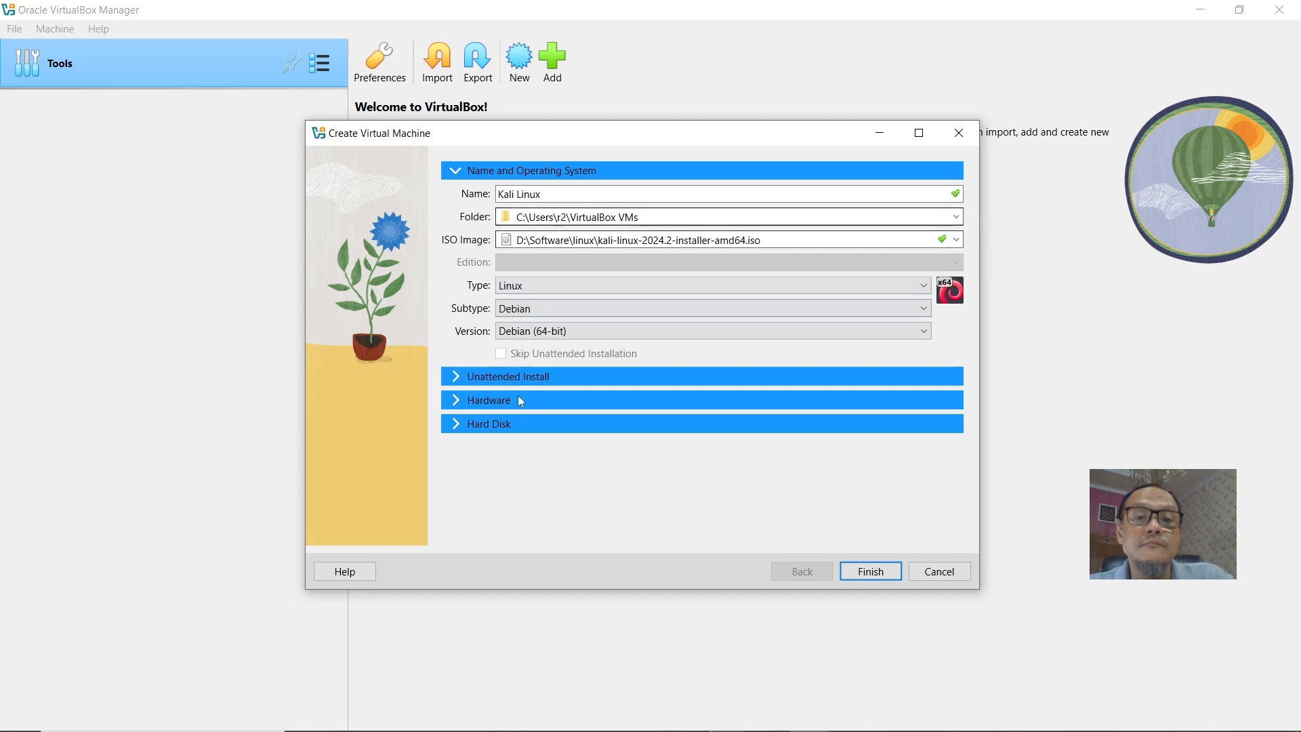
In the Hardware section, set base memory to 4096 MB and processors to 2.
{"action": "left_click", "coordinate": [447, 405]}
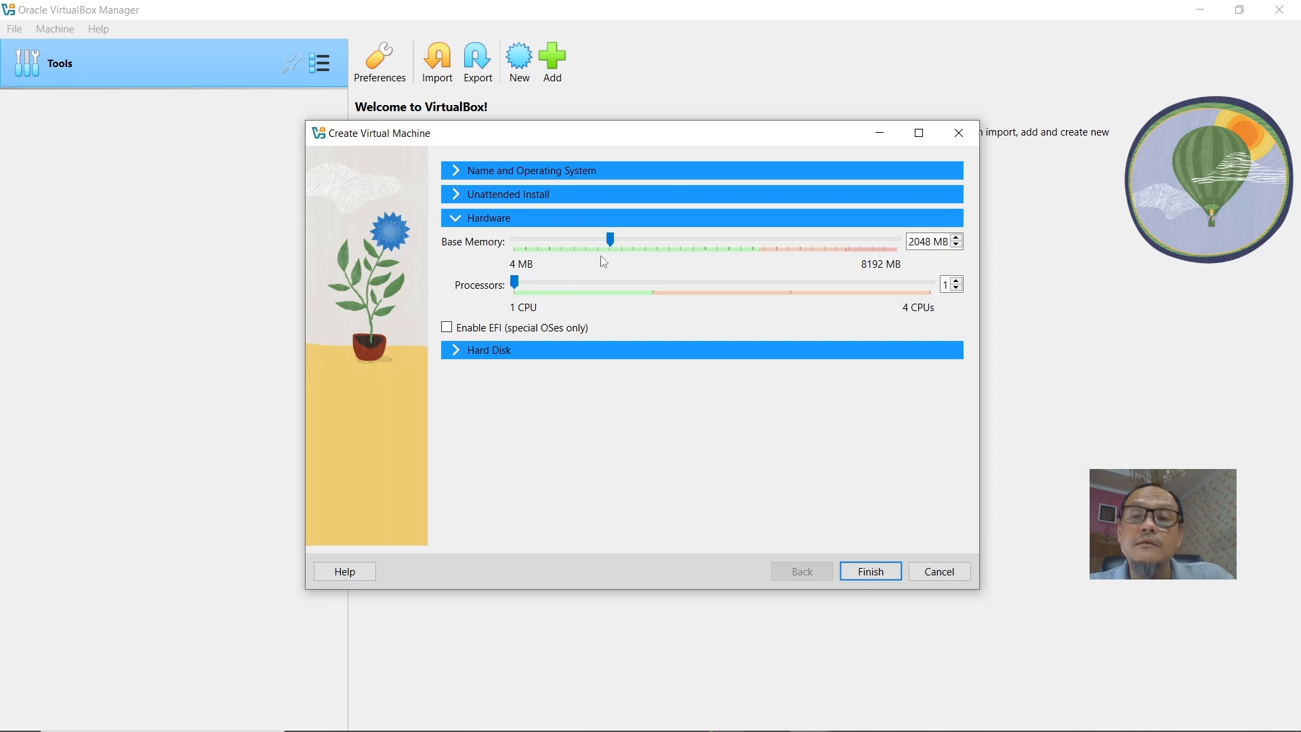
{"action": "left_click_drag", "start_coordinate": [611, 238], "coordinate": [682, 256]}
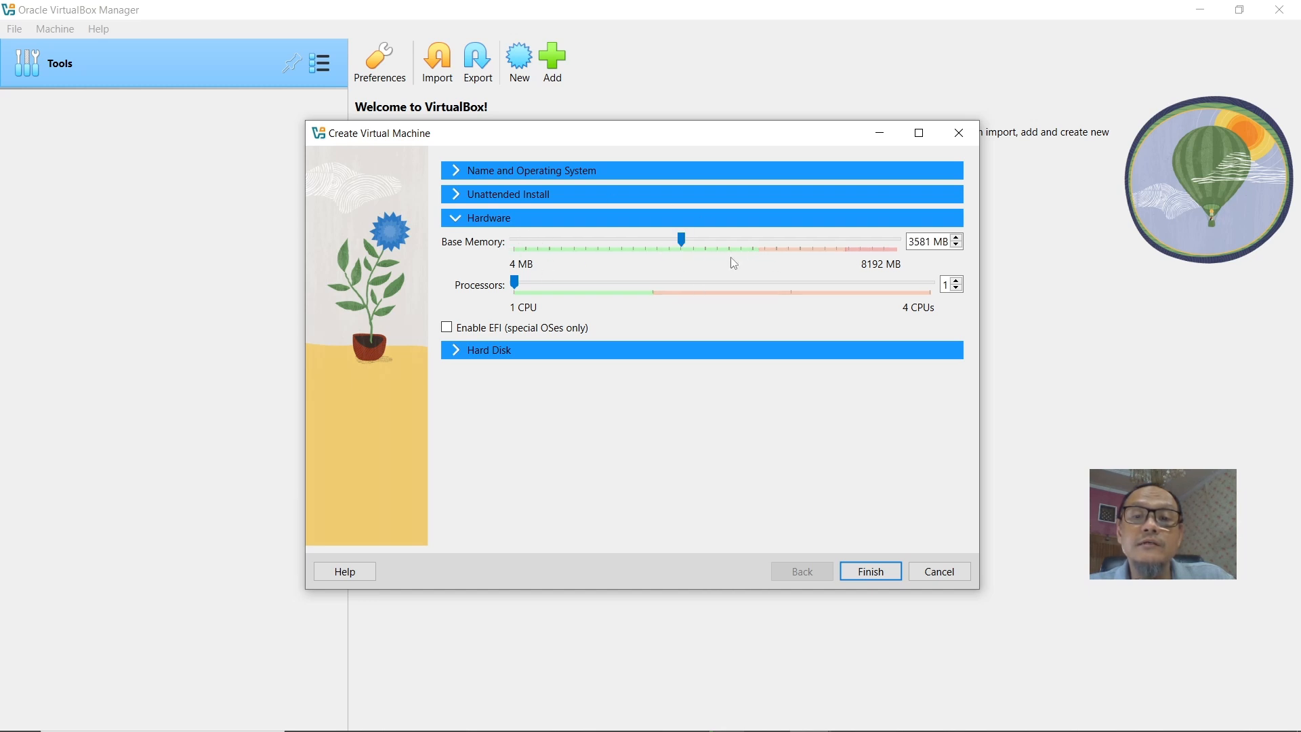
{"action": "left_click_drag", "start_coordinate": [683, 240], "coordinate": [686, 242]}
{"action": "left_click_drag", "start_coordinate": [678, 241], "coordinate": [704, 245]}
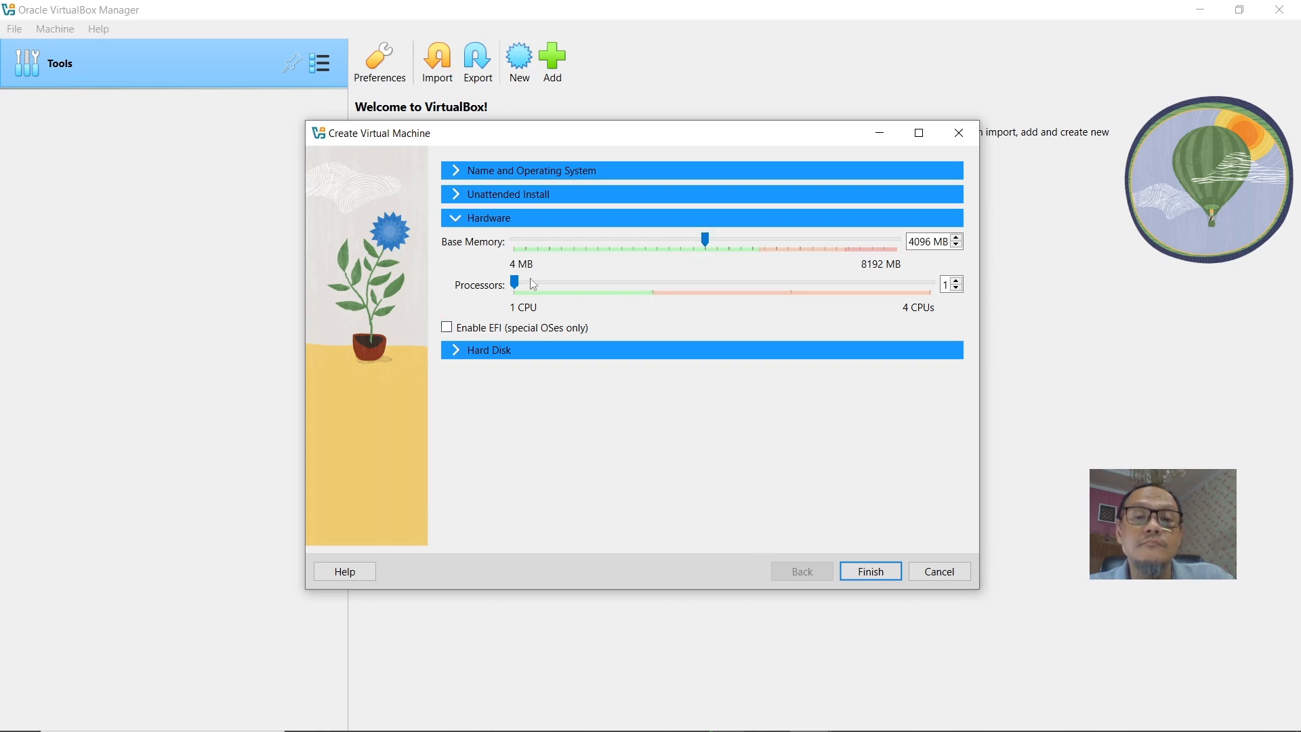
{"action": "mouse_move", "coordinate": [518, 286]}
{"action": "left_mouse_down"}
{"action": "mouse_move", "coordinate": [653, 294]}
{"action": "mouse_move", "coordinate": [535, 271]}
{"action": "left_mouse_up"}
{"action": "left_click_drag", "start_coordinate": [629, 289], "coordinate": [654, 291]}
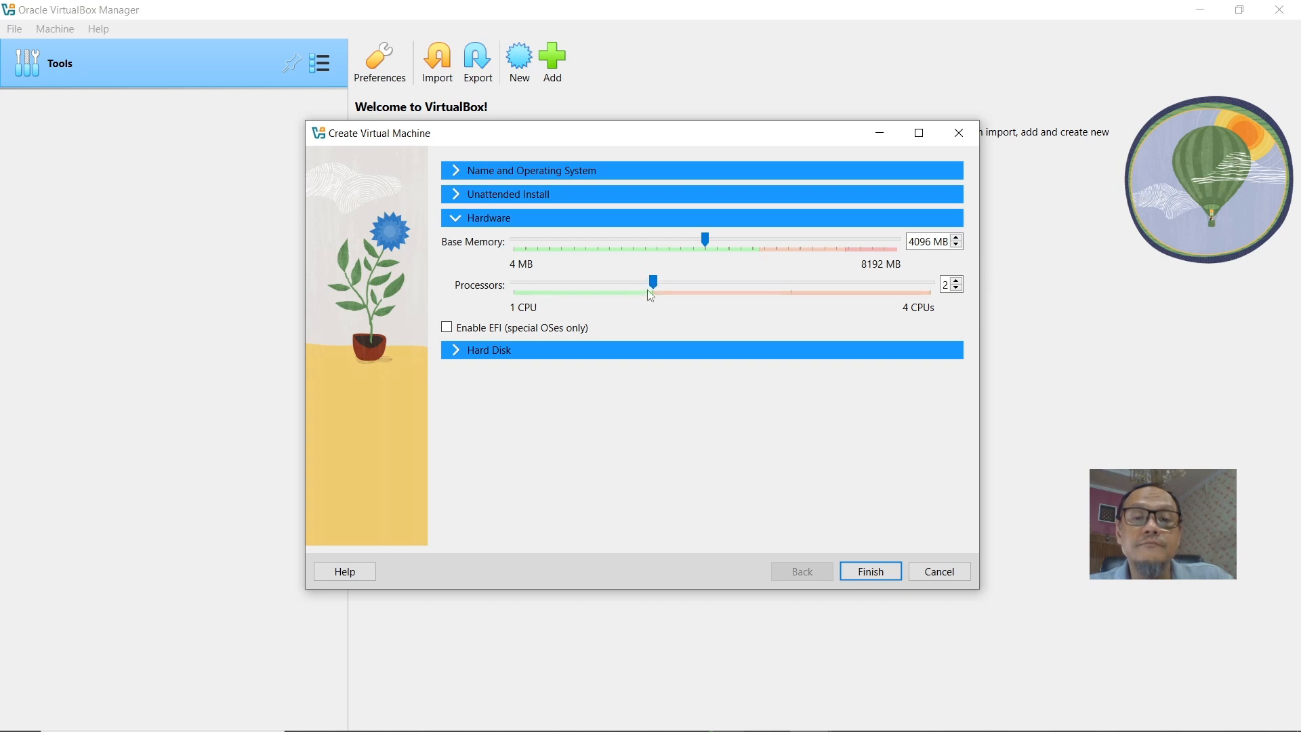
Keep the default 20,00 GB VDI virtual hard disk and finish creating the virtual machine.
{"action": "left_click", "coordinate": [475, 351]}
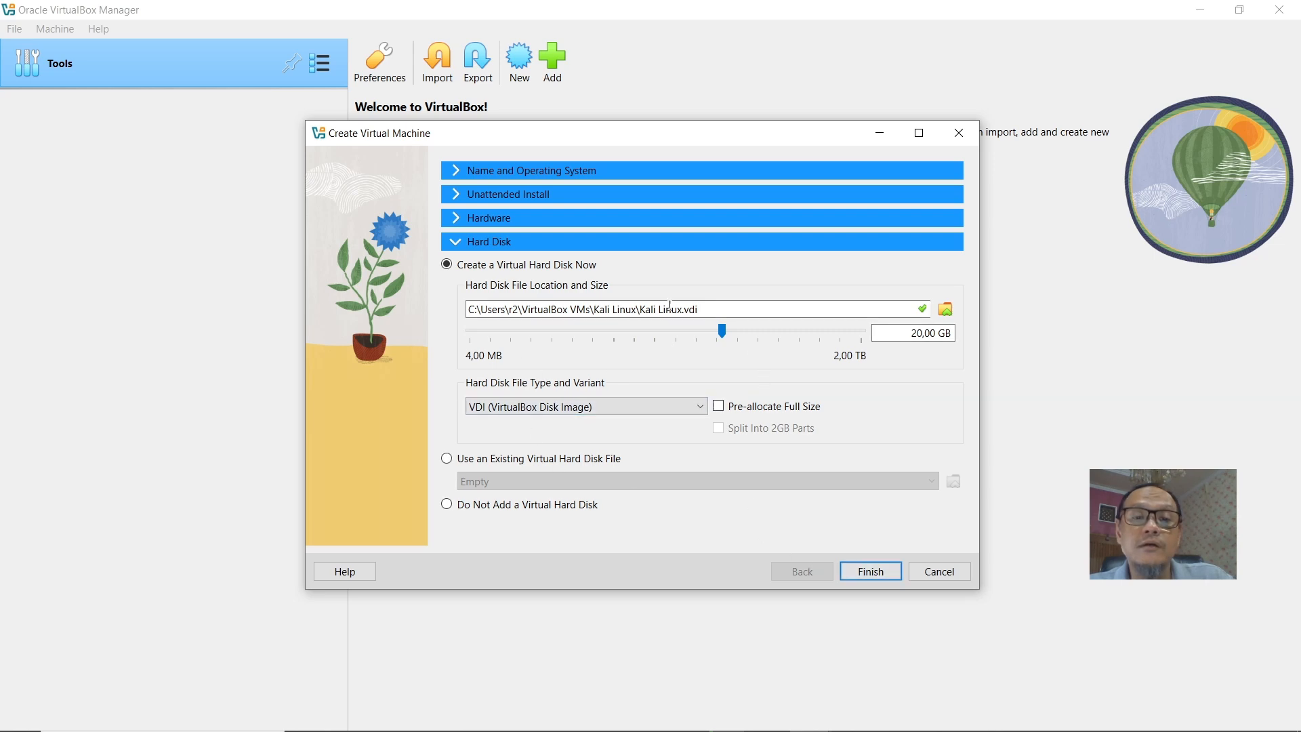
{"action": "left_click", "coordinate": [879, 571]}
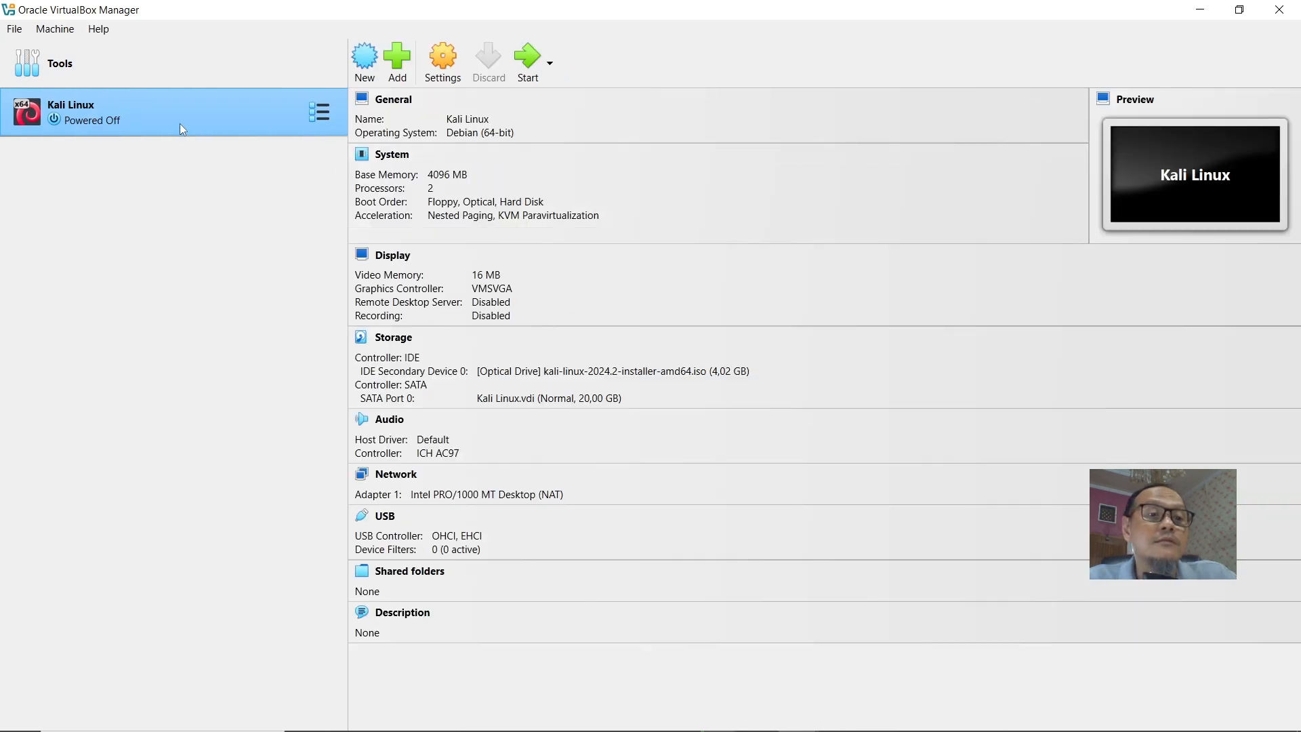
Open the Kali Linux machine's settings and remove Floppy from the system boot order.
{"action": "left_click", "coordinate": [443, 75]}
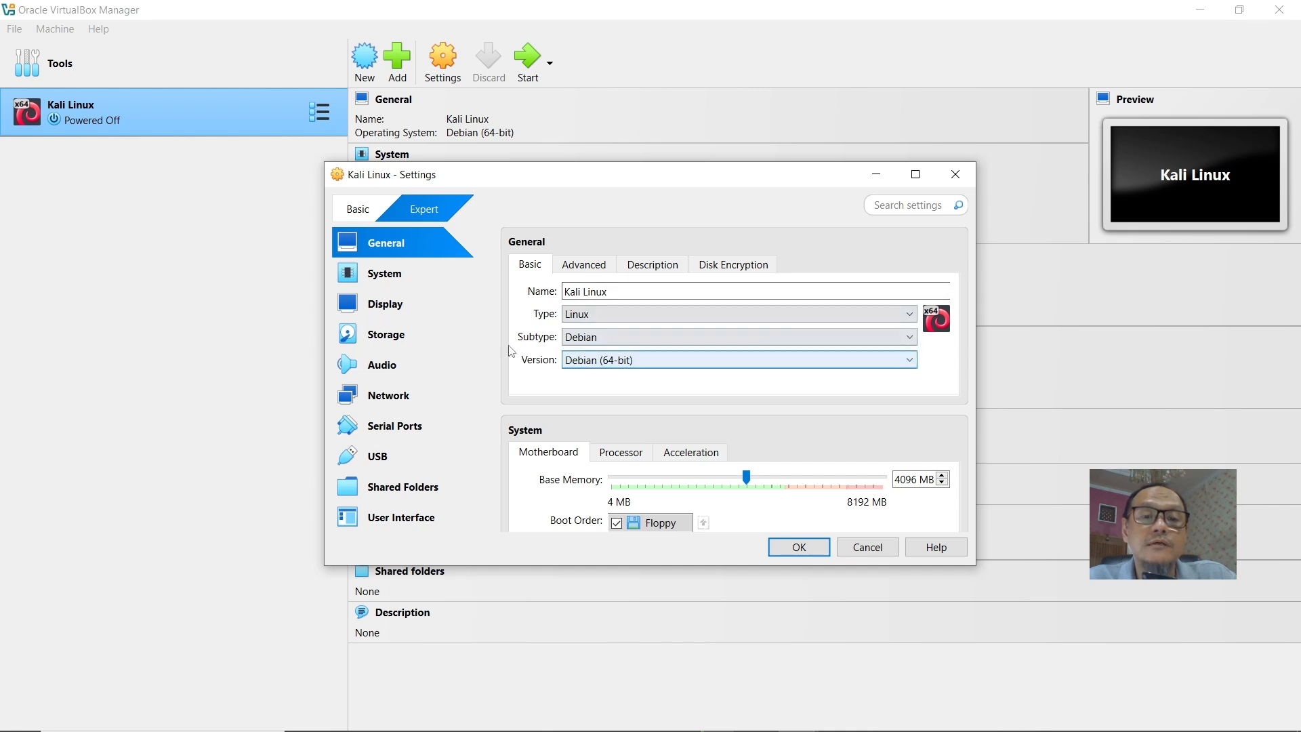
{"action": "left_click", "coordinate": [402, 284]}
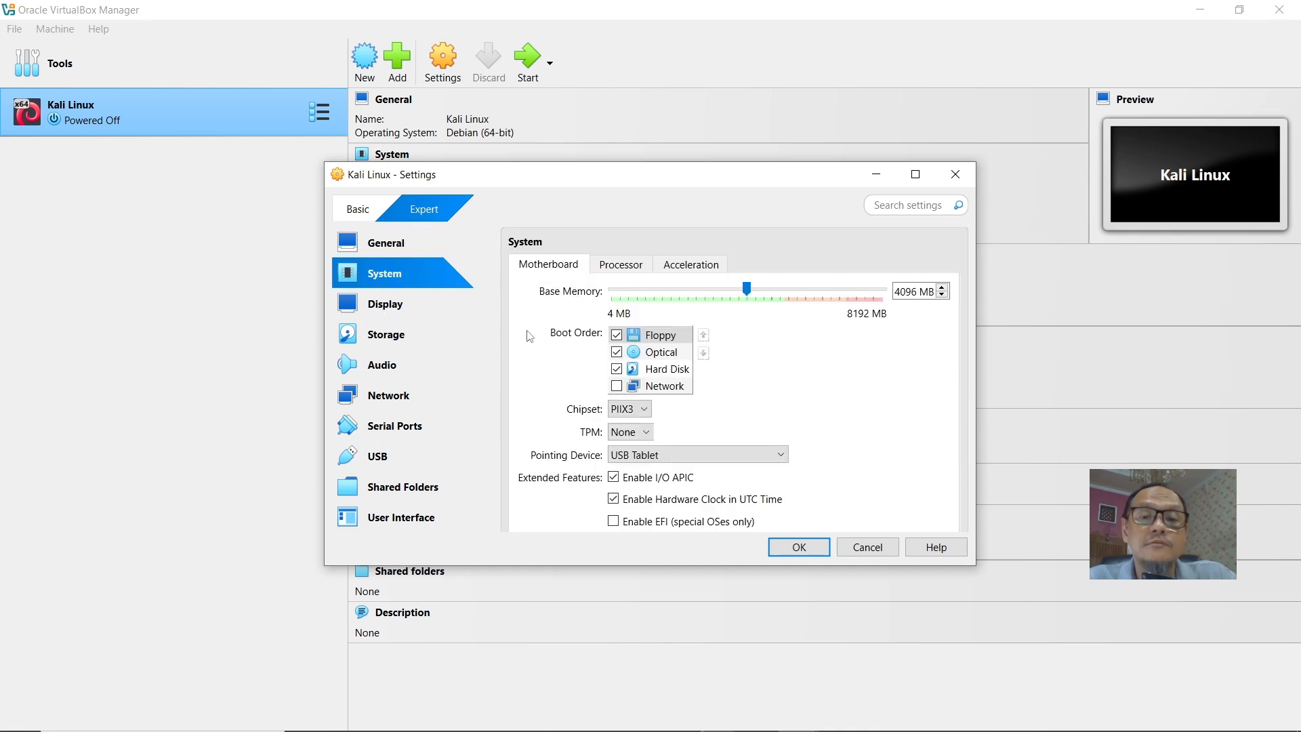
{"action": "left_click", "coordinate": [617, 336]}
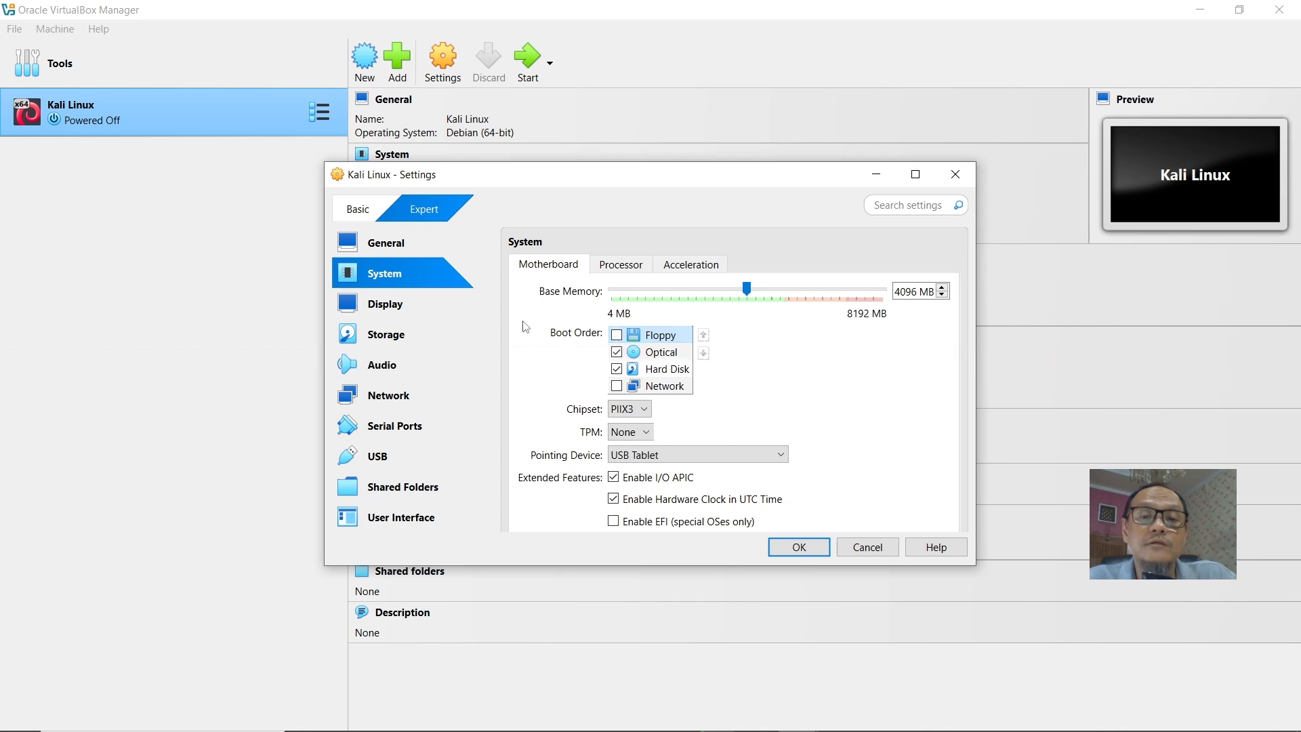
Set the display's video memory to 128 MB.
{"action": "left_click", "coordinate": [392, 315]}
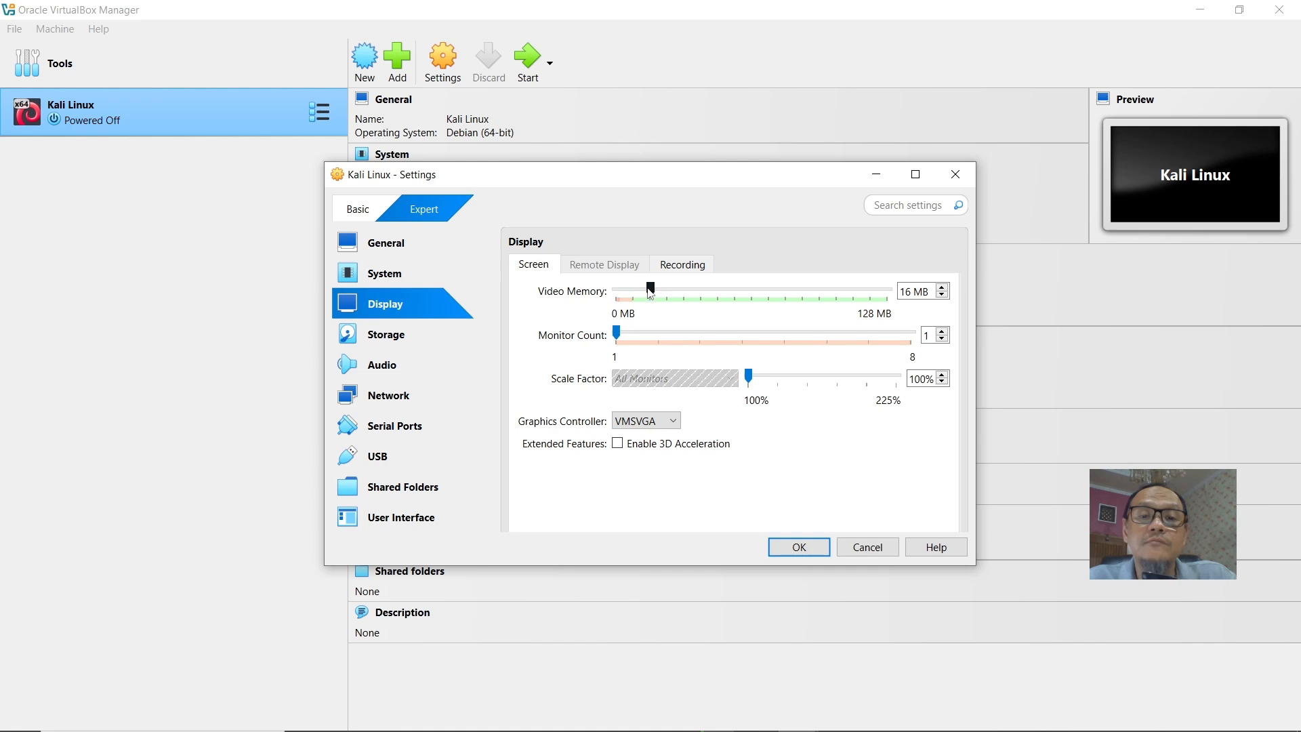
{"action": "left_click_drag", "start_coordinate": [652, 291], "coordinate": [894, 296]}
Attach network adapter 1 to Bridged Adapter and save the machine settings.
{"action": "left_click", "coordinate": [385, 336]}
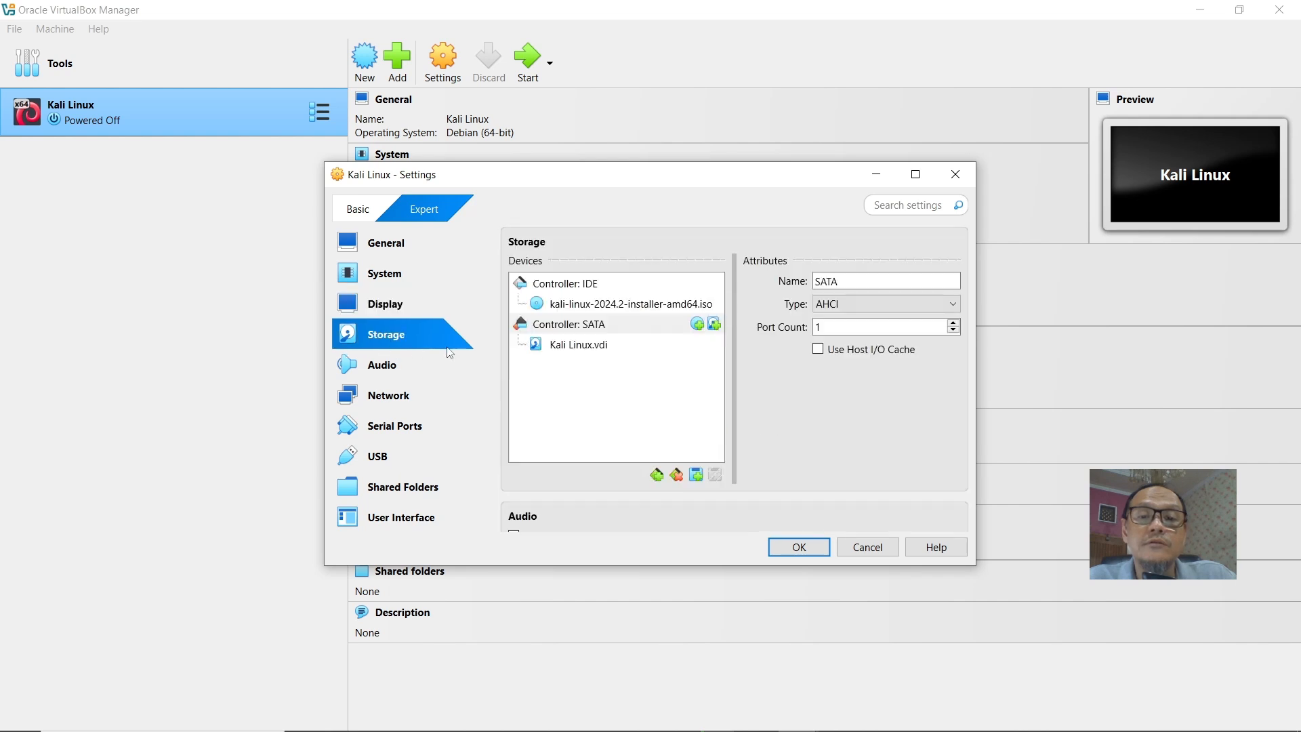
{"action": "left_click", "coordinate": [401, 375]}
{"action": "left_click", "coordinate": [402, 405]}
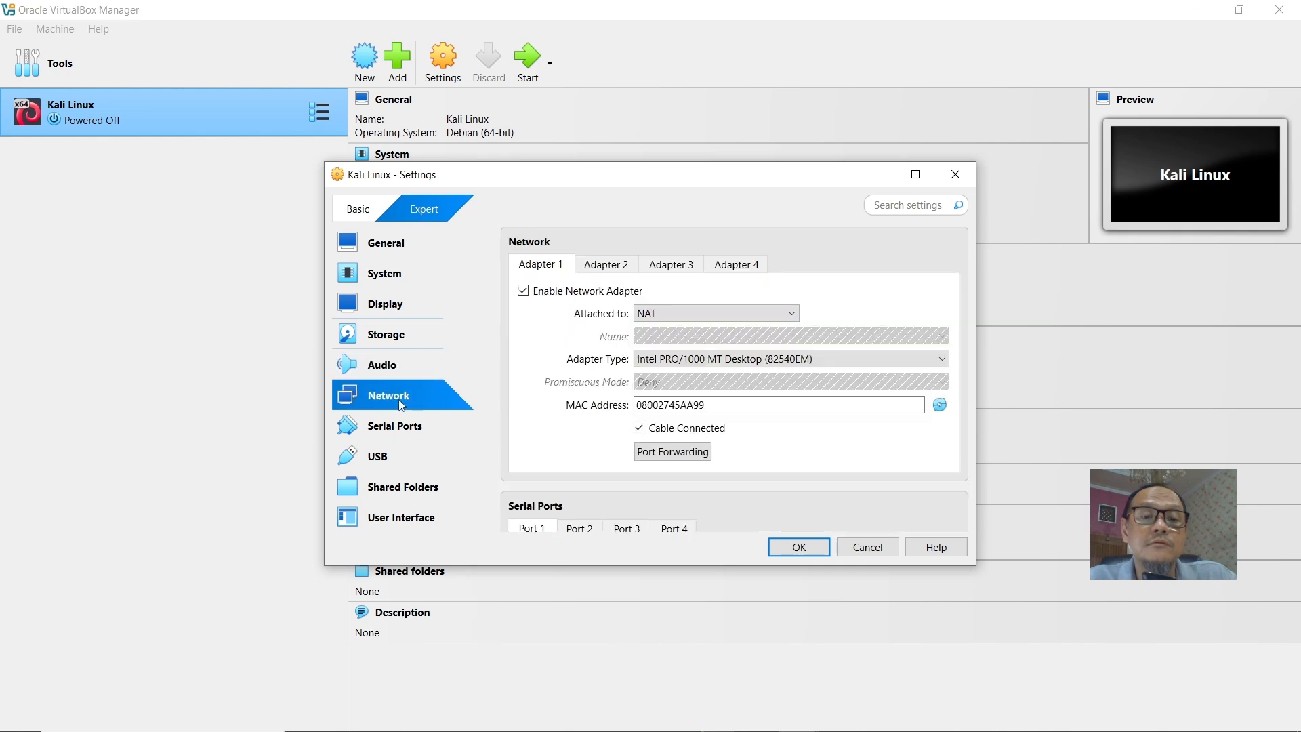
{"action": "left_click", "coordinate": [689, 316]}
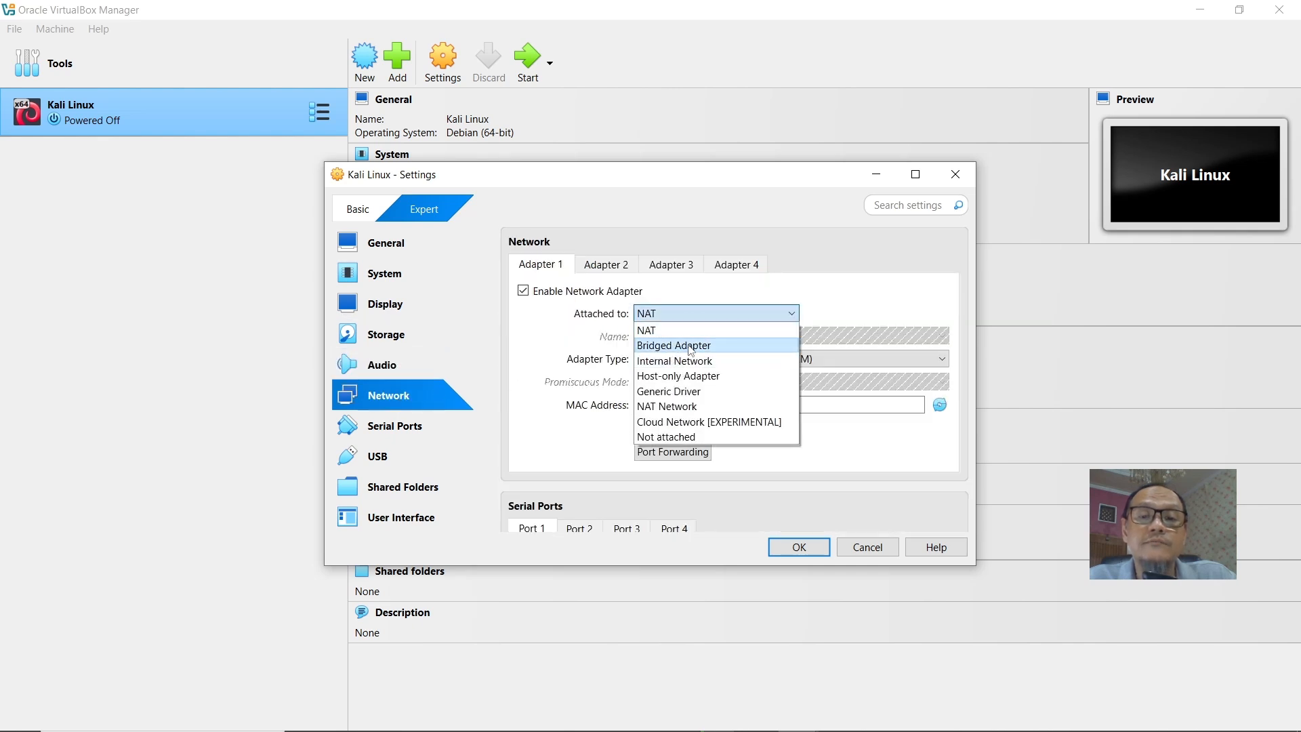
{"action": "left_click", "coordinate": [681, 347]}
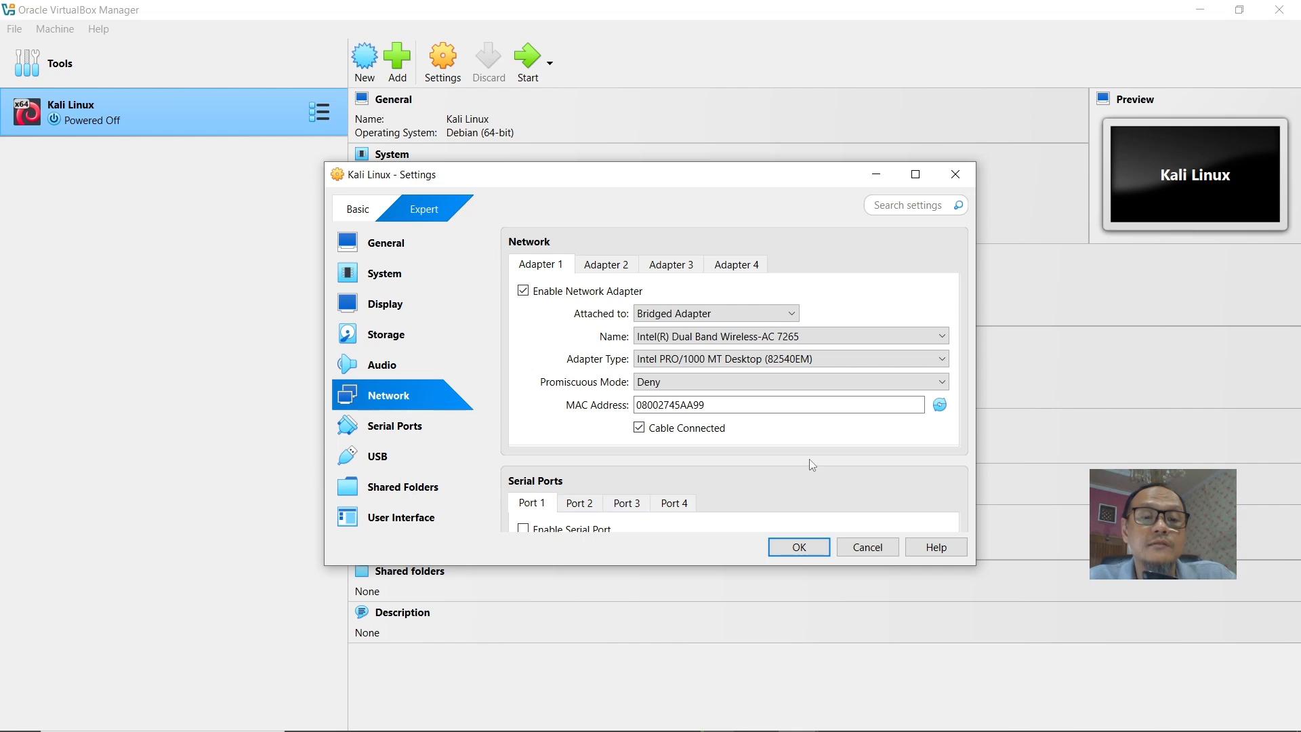
{"action": "left_click", "coordinate": [788, 555]}
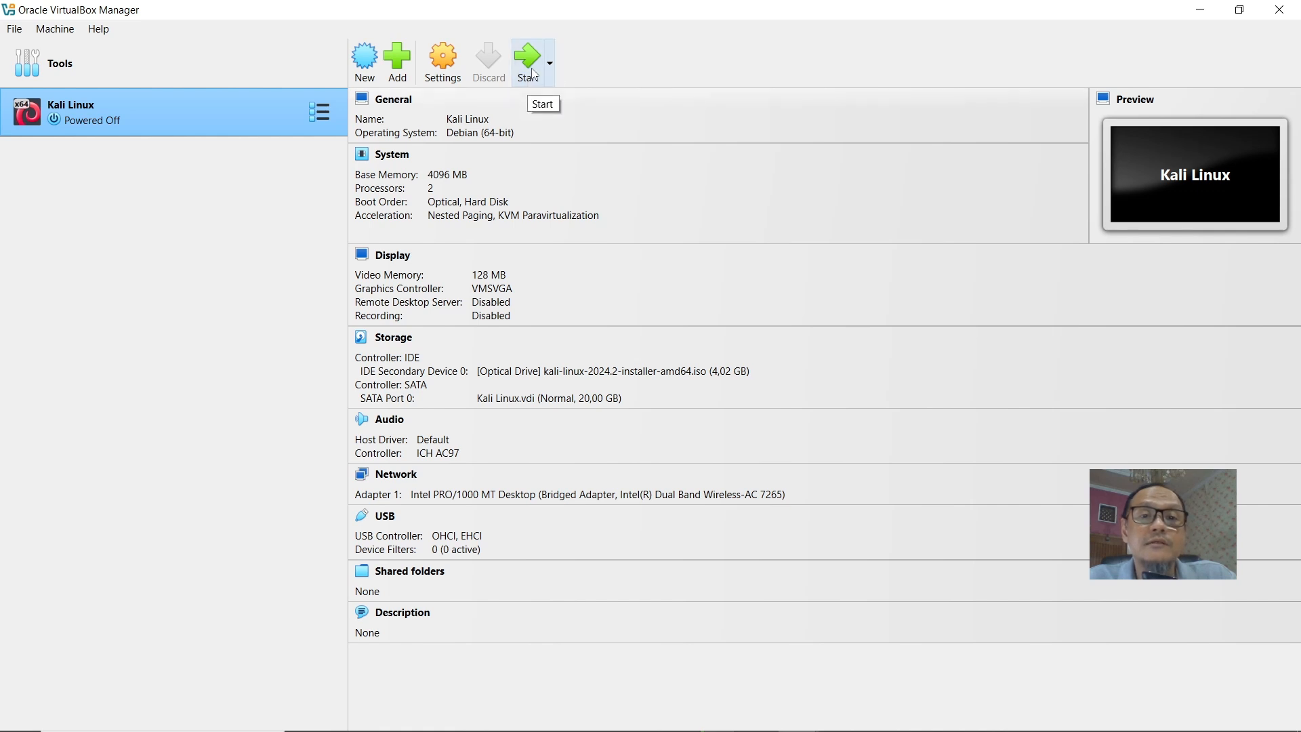
Start the virtual machine and launch Graphical install from the Kali installer menu.
{"action": "left_click", "coordinate": [532, 75]}
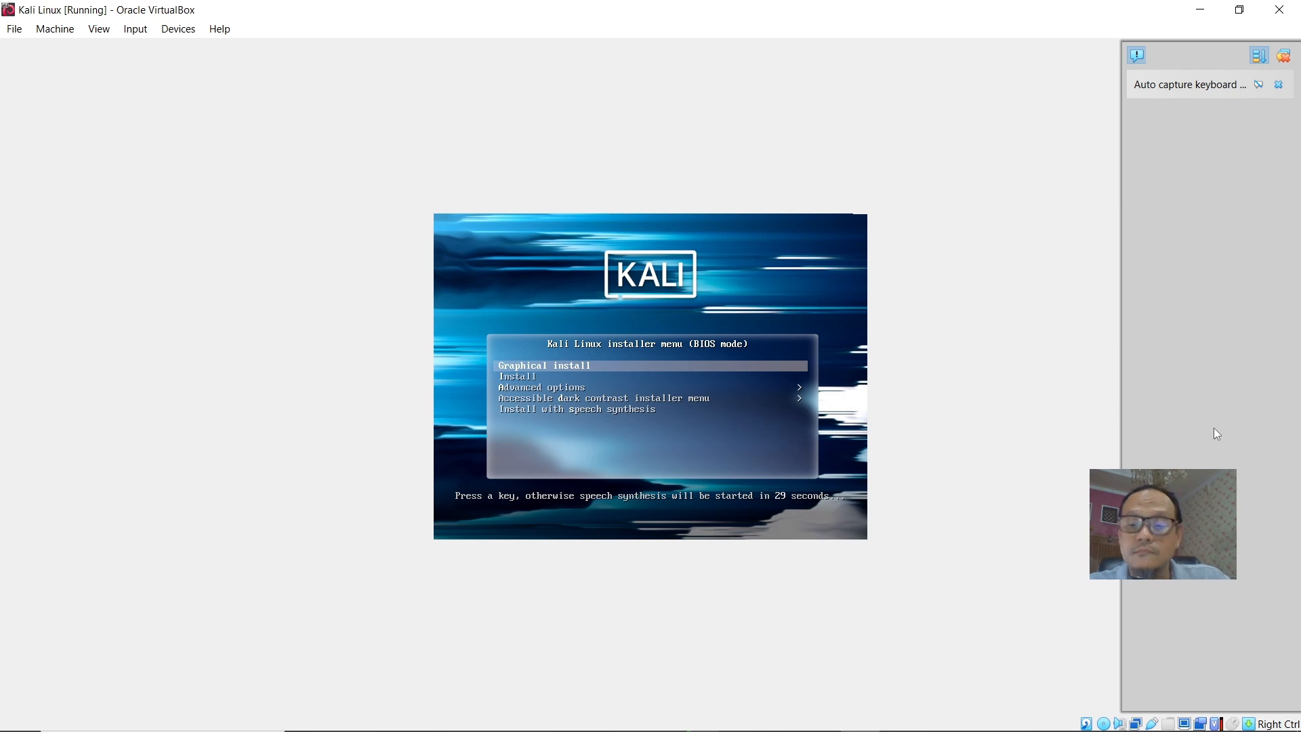
{"action": "key", "text": "Down"}
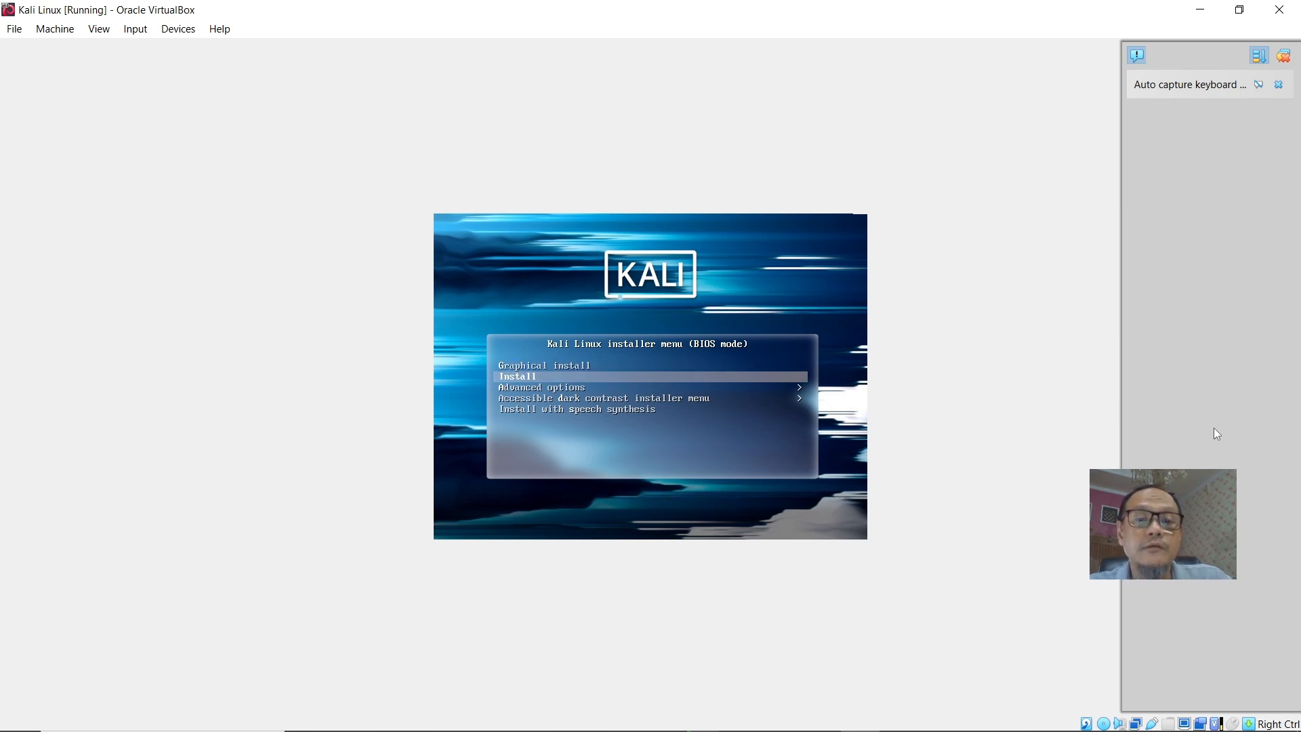
{"action": "key", "text": "Up"}
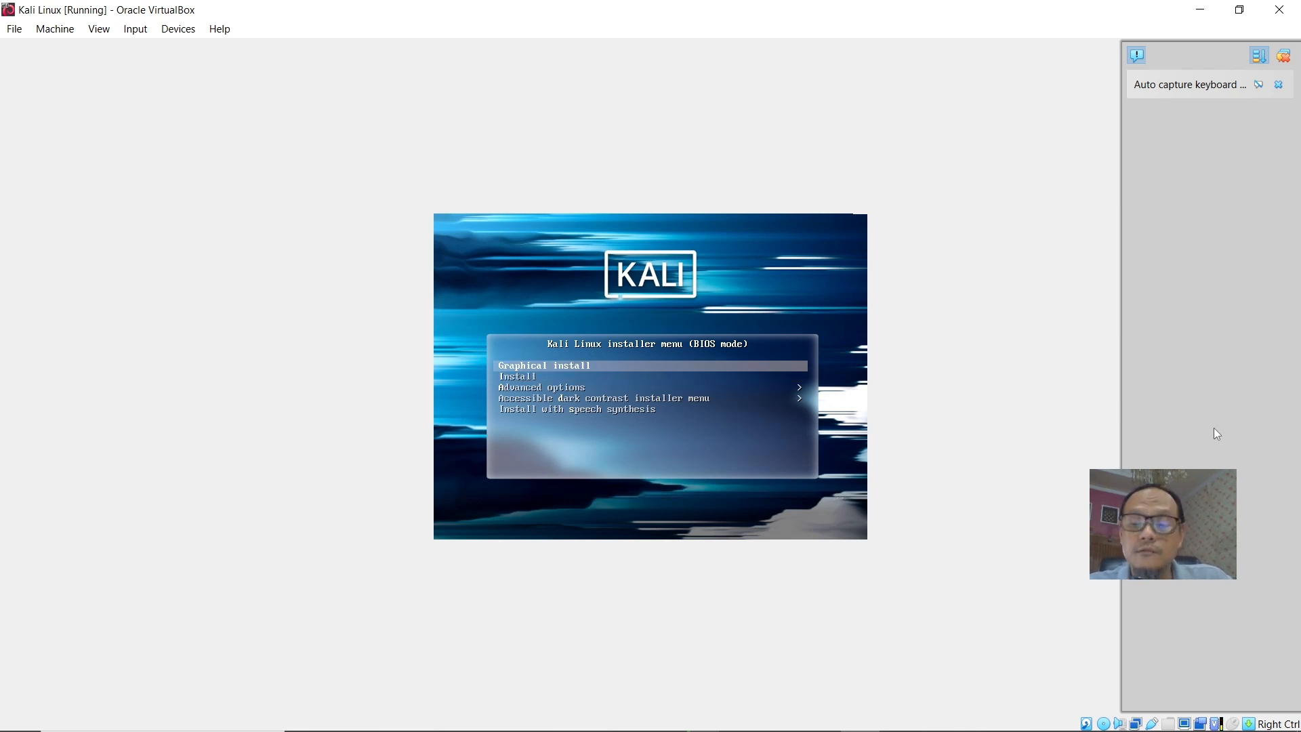
{"action": "key", "text": "Return"}
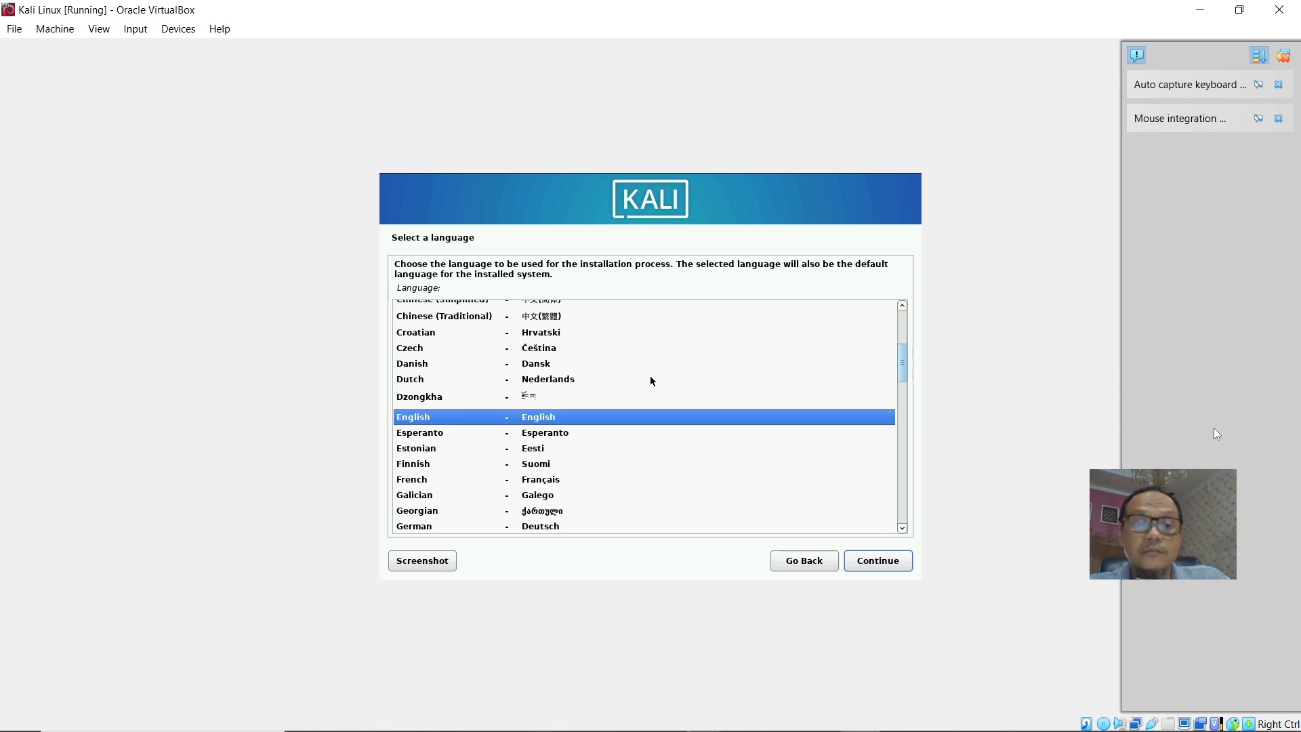
Keep English as the installation language and choose 'other' as the location.
{"action": "key", "text": "Return"}
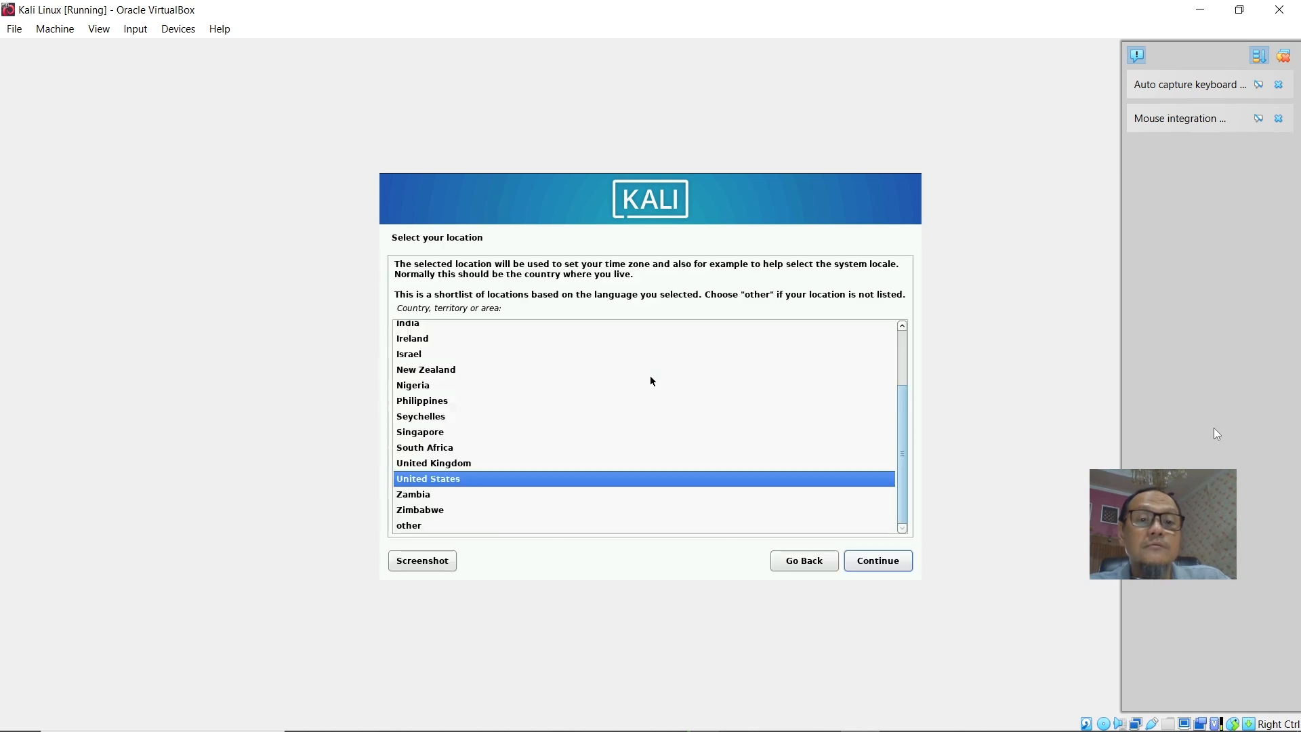
{"action": "key", "text": "Down"}
{"action": "key", "text": "Down"}
{"action": "key", "text": "Down"}
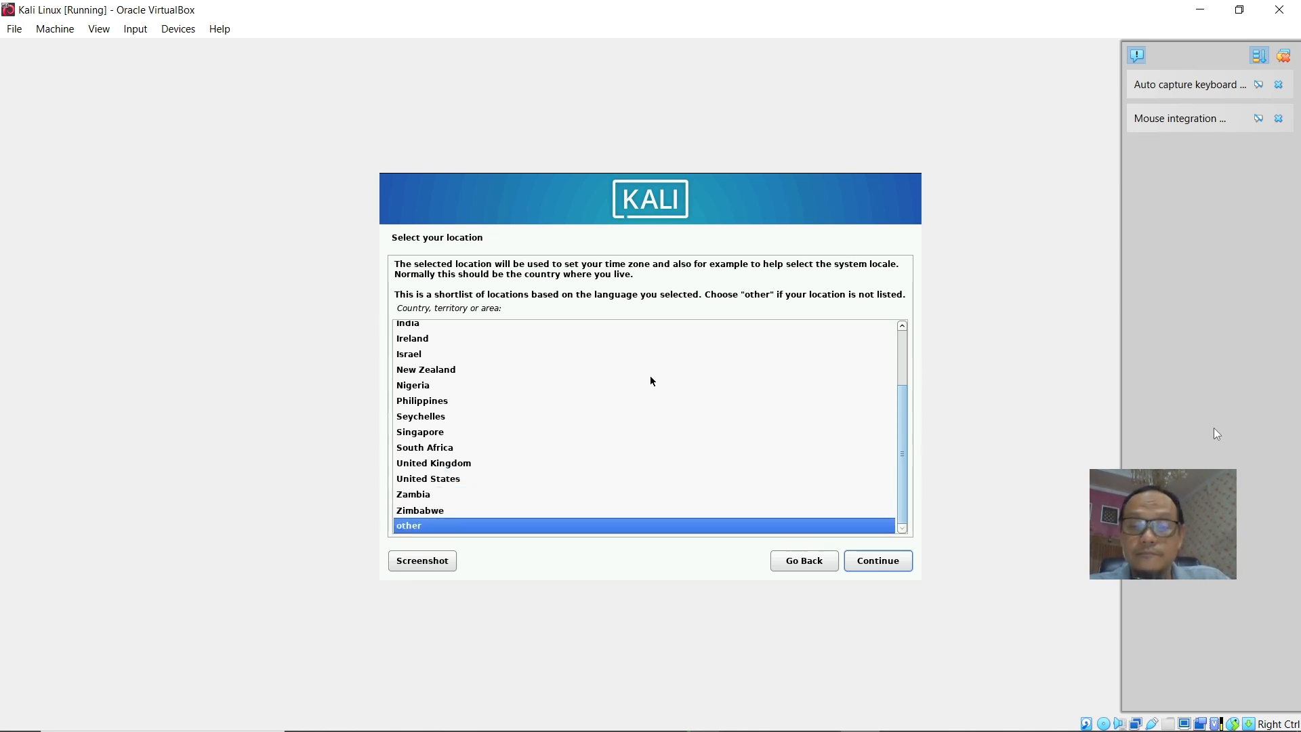
{"action": "key", "text": "Up"}
{"action": "key", "text": "Up"}
{"action": "key", "text": "Up"}
{"action": "key", "text": "Up"}
{"action": "key", "text": "Up"}
{"action": "key", "text": "Up"}
{"action": "key", "text": "Up"}
{"action": "key", "text": "Up"}
{"action": "key", "text": "Up"}
{"action": "key", "text": "Up"}
{"action": "key", "text": "Up"}
{"action": "key", "text": "Up"}
{"action": "key", "text": "Up"}
{"action": "key", "text": "Up"}
{"action": "key", "text": "Up"}
{"action": "key", "text": "Up"}
{"action": "key", "text": "Up"}
{"action": "key", "text": "Up"}
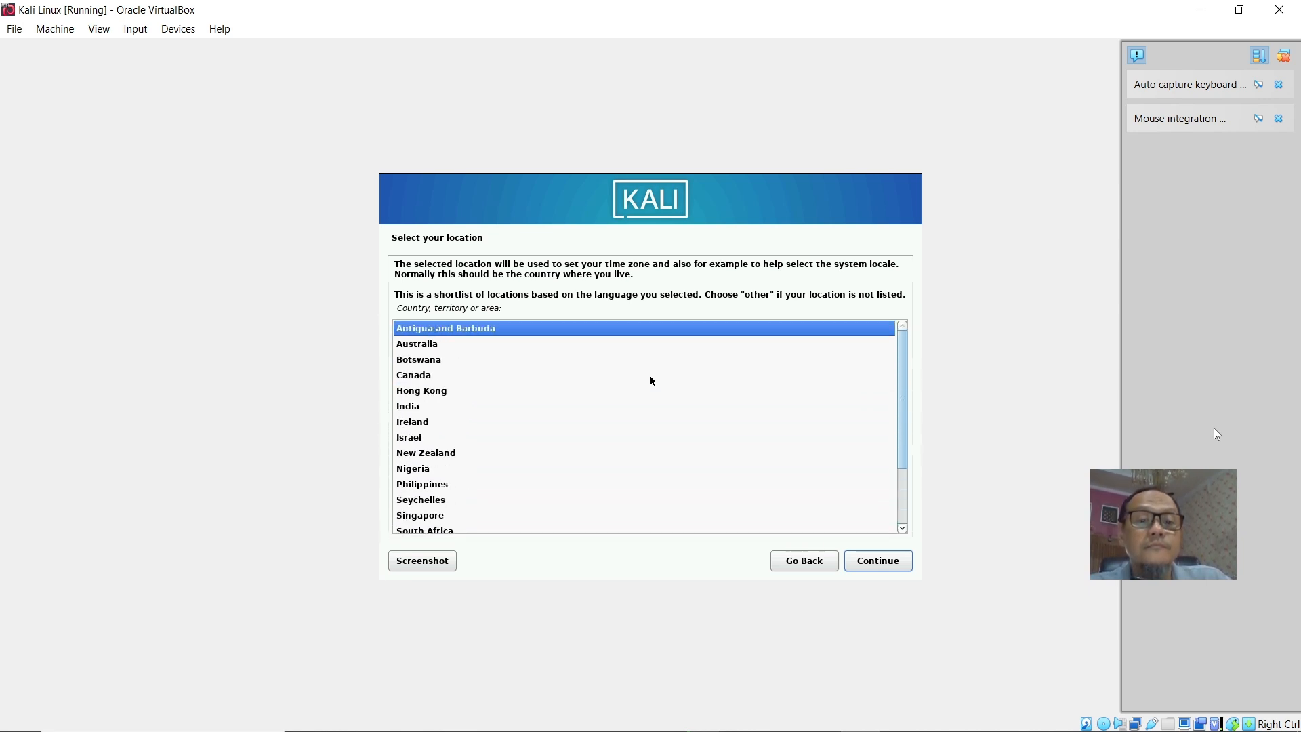
{"action": "key", "text": "Down"}
{"action": "key", "text": "Down"}
{"action": "key", "text": "Down"}
{"action": "key", "text": "Down"}
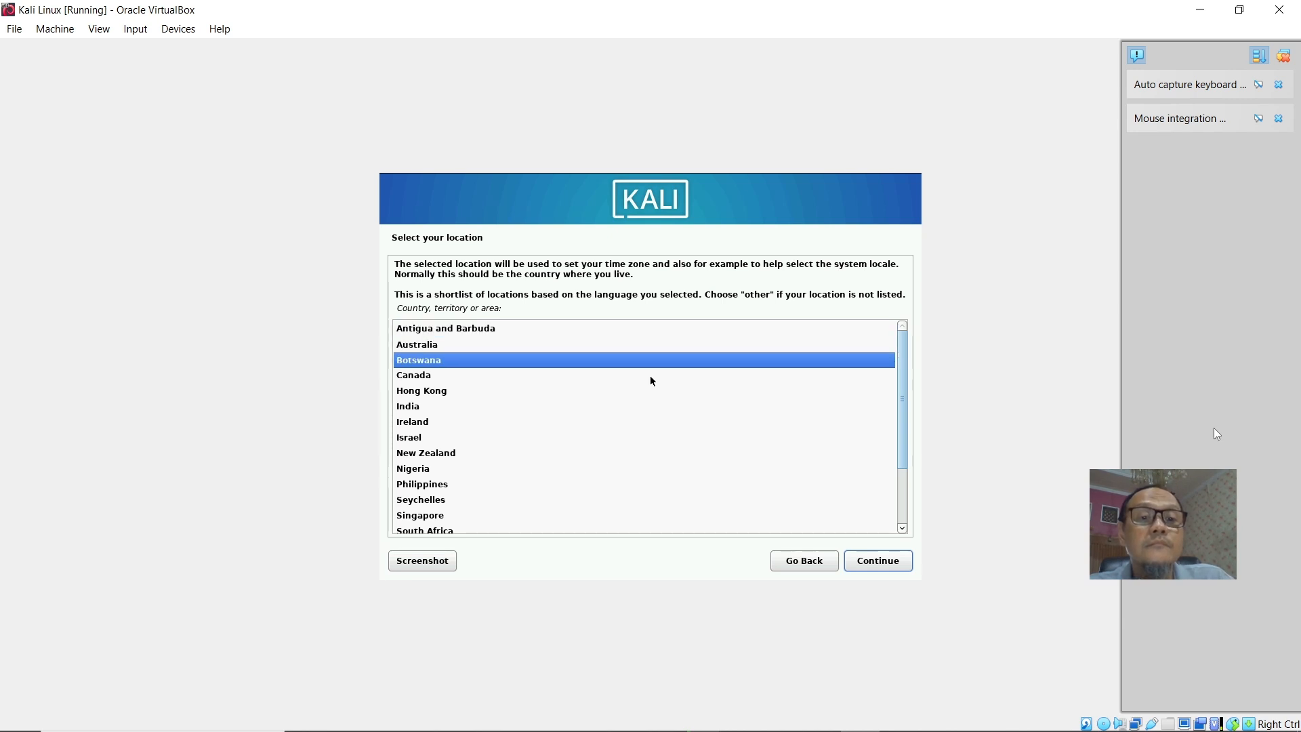
{"action": "key", "text": "Down"}
{"action": "key", "text": "Down"}
{"action": "key", "text": "Down"}
{"action": "key", "text": "Down"}
{"action": "key", "text": "Down"}
{"action": "key", "text": "Down"}
{"action": "key", "text": "Down"}
{"action": "key", "text": "Down"}
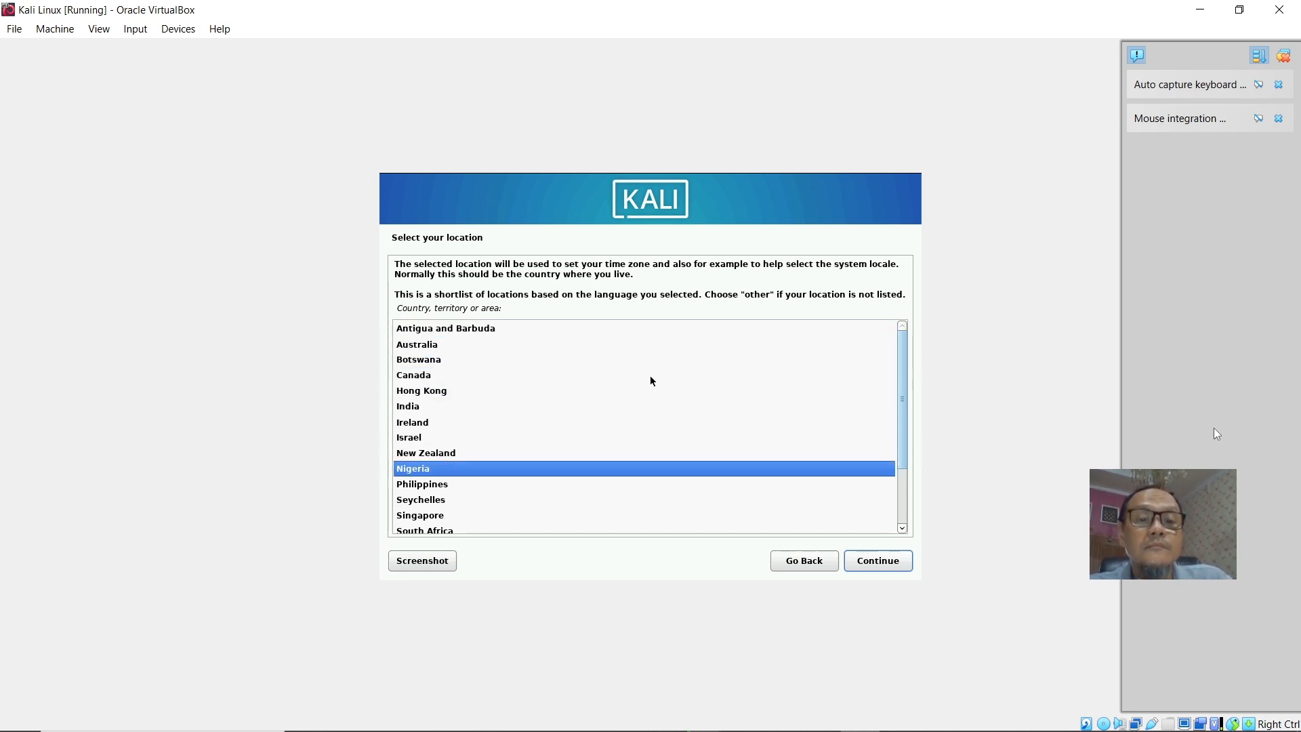
{"action": "key", "text": "Down"}
{"action": "key", "text": "Down"}
{"action": "key", "text": "Down"}
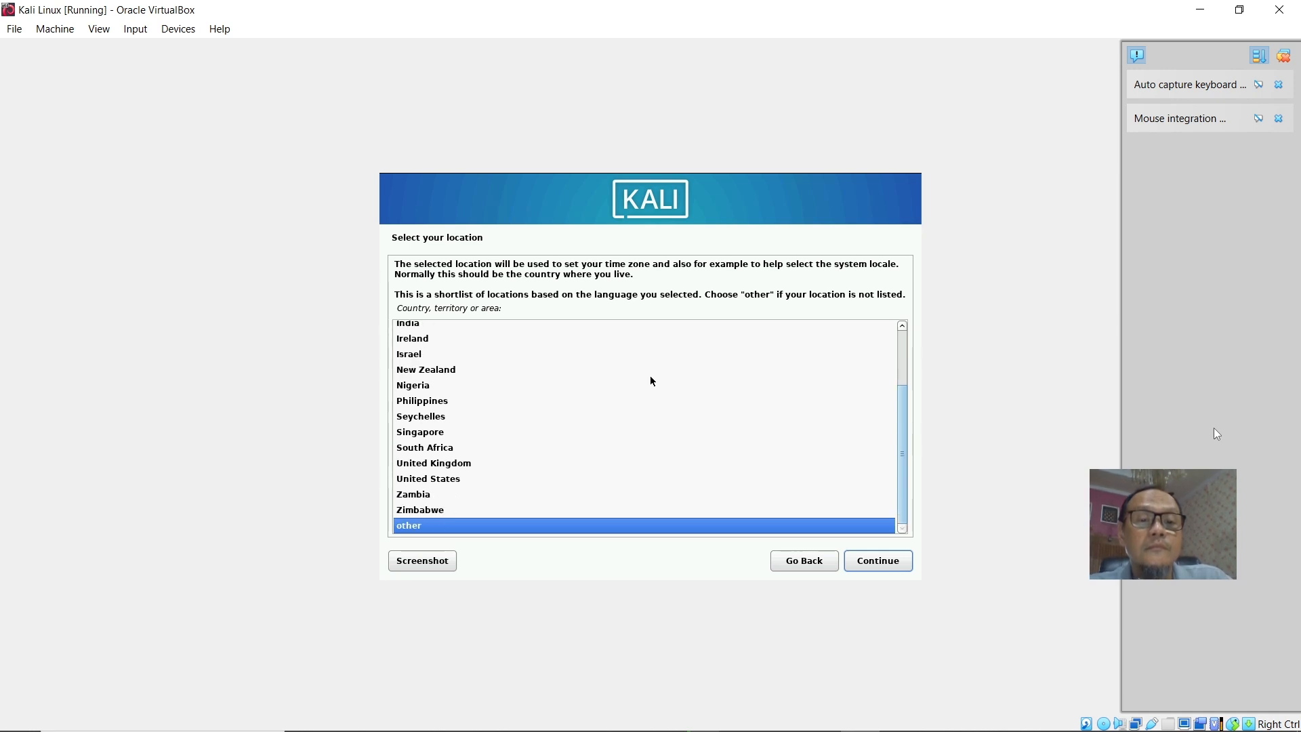
{"action": "key", "text": "Return"}
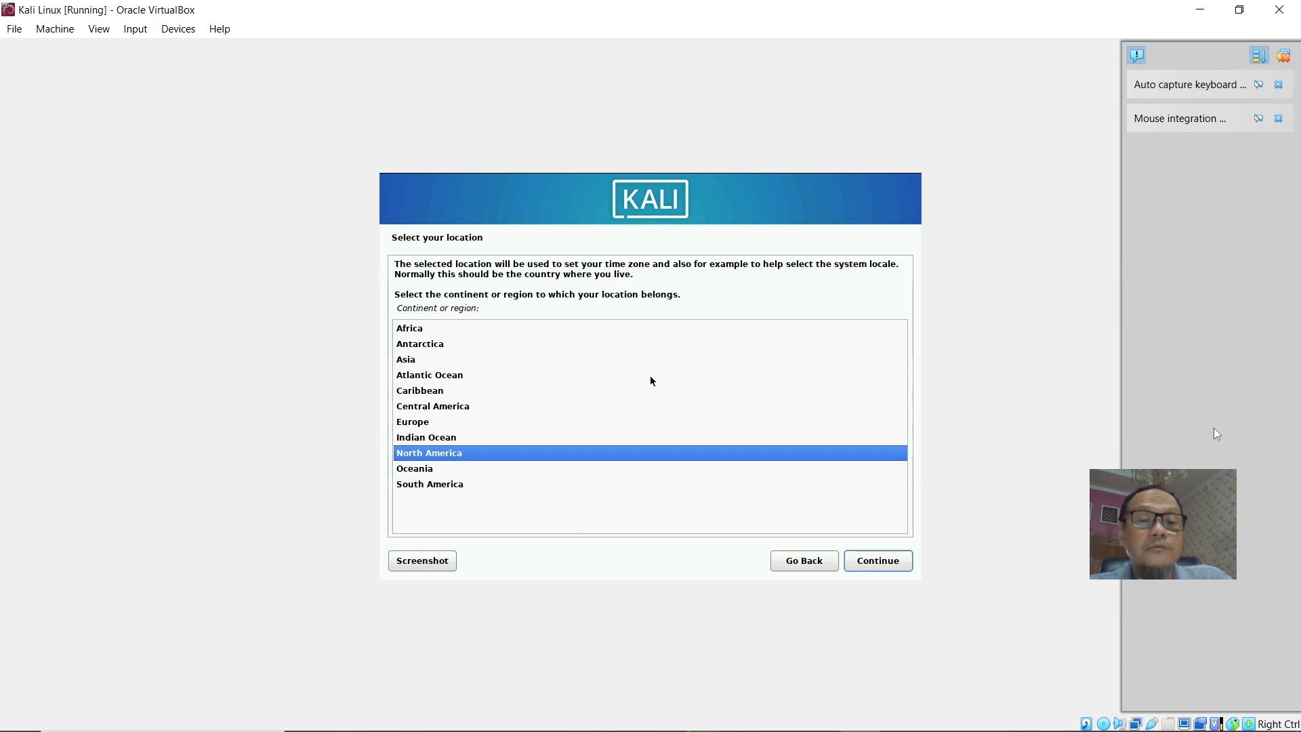
Select Asia as the continent and Indonesia as the country.
{"action": "key", "text": "Up"}
{"action": "key", "text": "Up"}
{"action": "key", "text": "Up"}
{"action": "key", "text": "Up"}
{"action": "key", "text": "Up"}
{"action": "key", "text": "Up"}
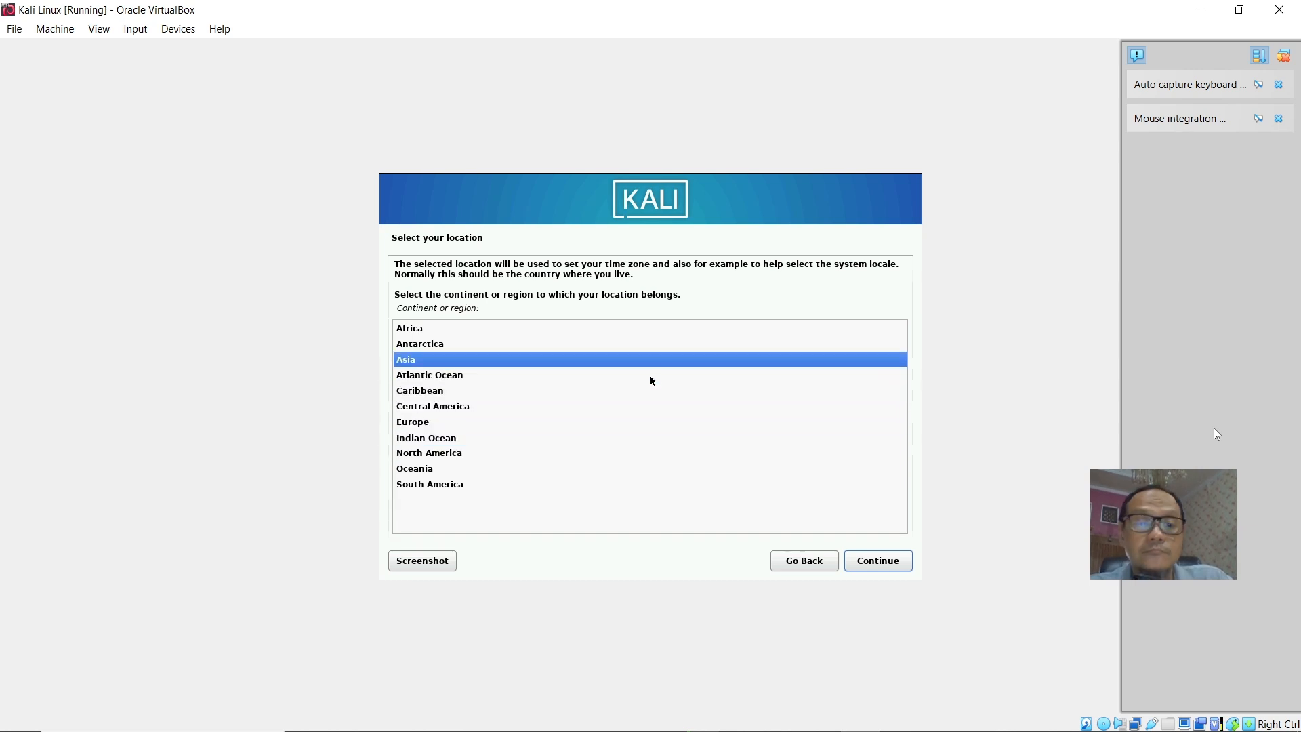
{"action": "key", "text": "Return"}
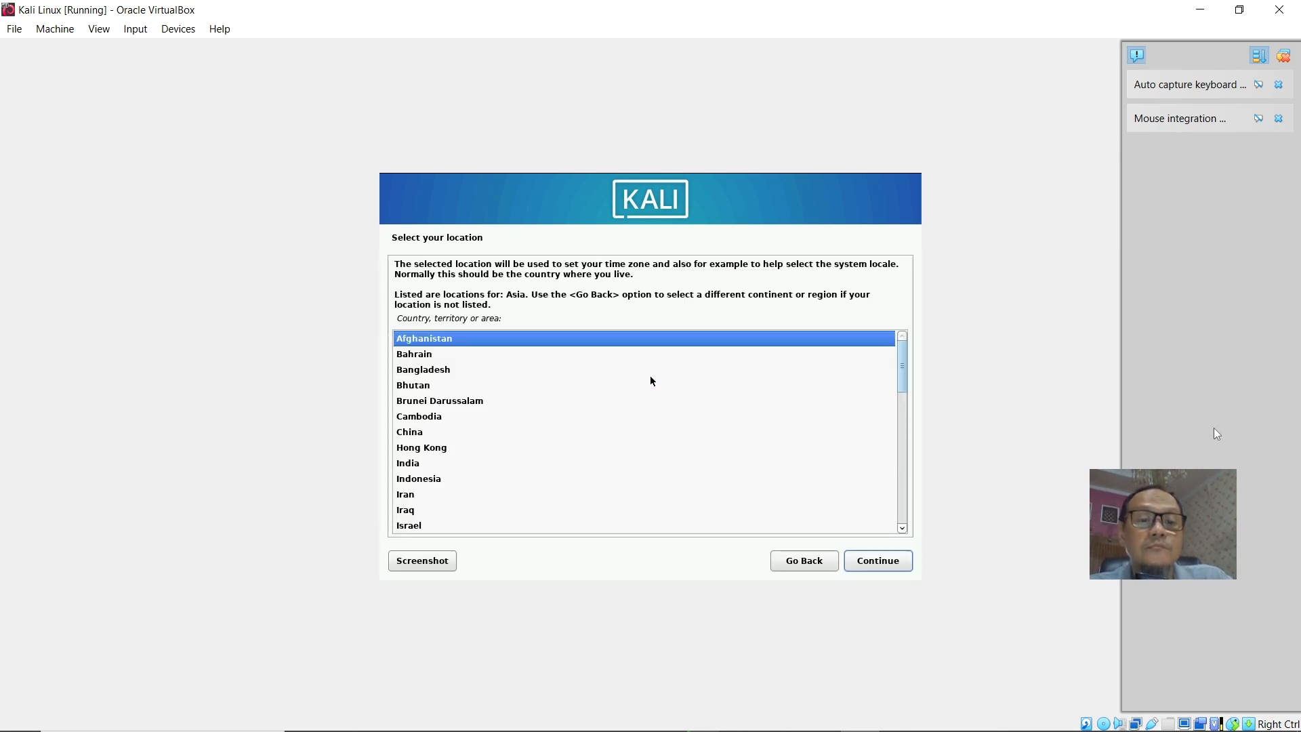
{"action": "key", "text": "Down"}
{"action": "key", "text": "Down"}
{"action": "key", "text": "Down"}
{"action": "key", "text": "Down"}
{"action": "key", "text": "Down"}
{"action": "key", "text": "Down"}
{"action": "key", "text": "Down"}
{"action": "key", "text": "Down"}
{"action": "key", "text": "Down"}
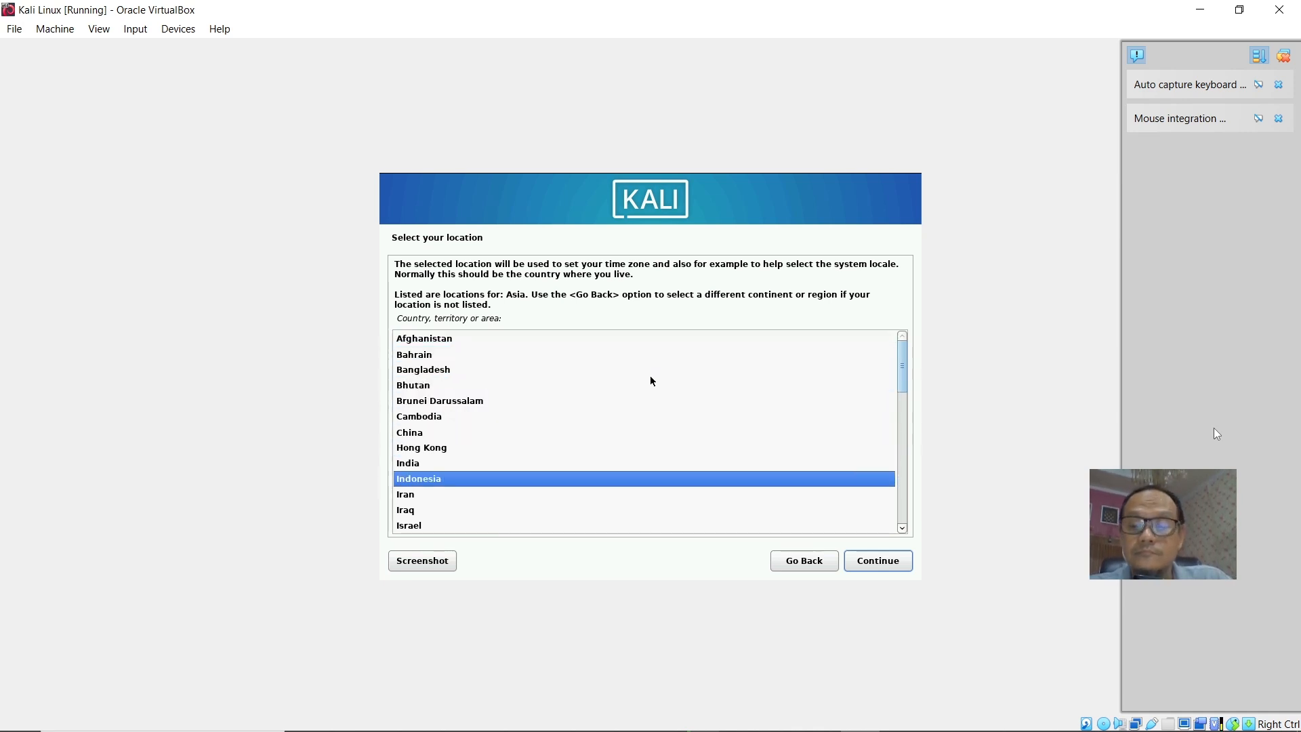
{"action": "key", "text": "Return"}
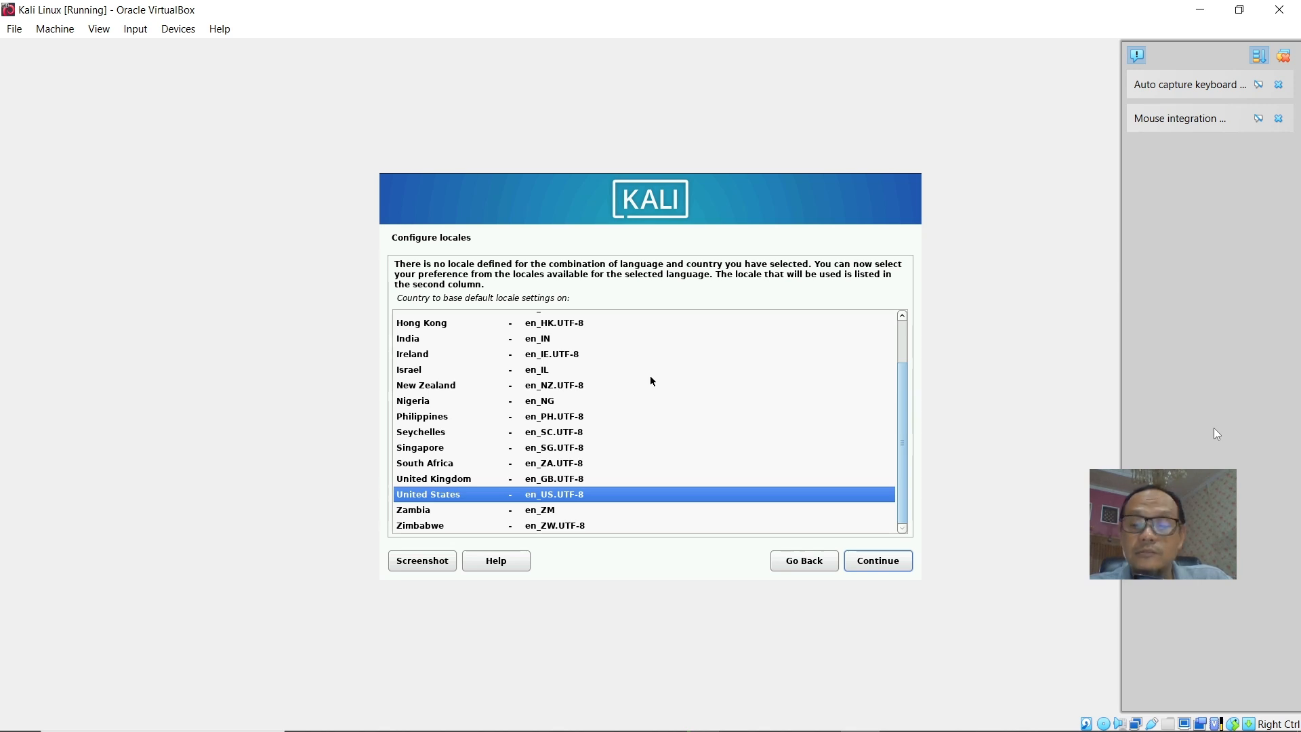
Accept the United States en_US.UTF-8 locale and the American English keymap.
{"action": "key", "text": "Return"}
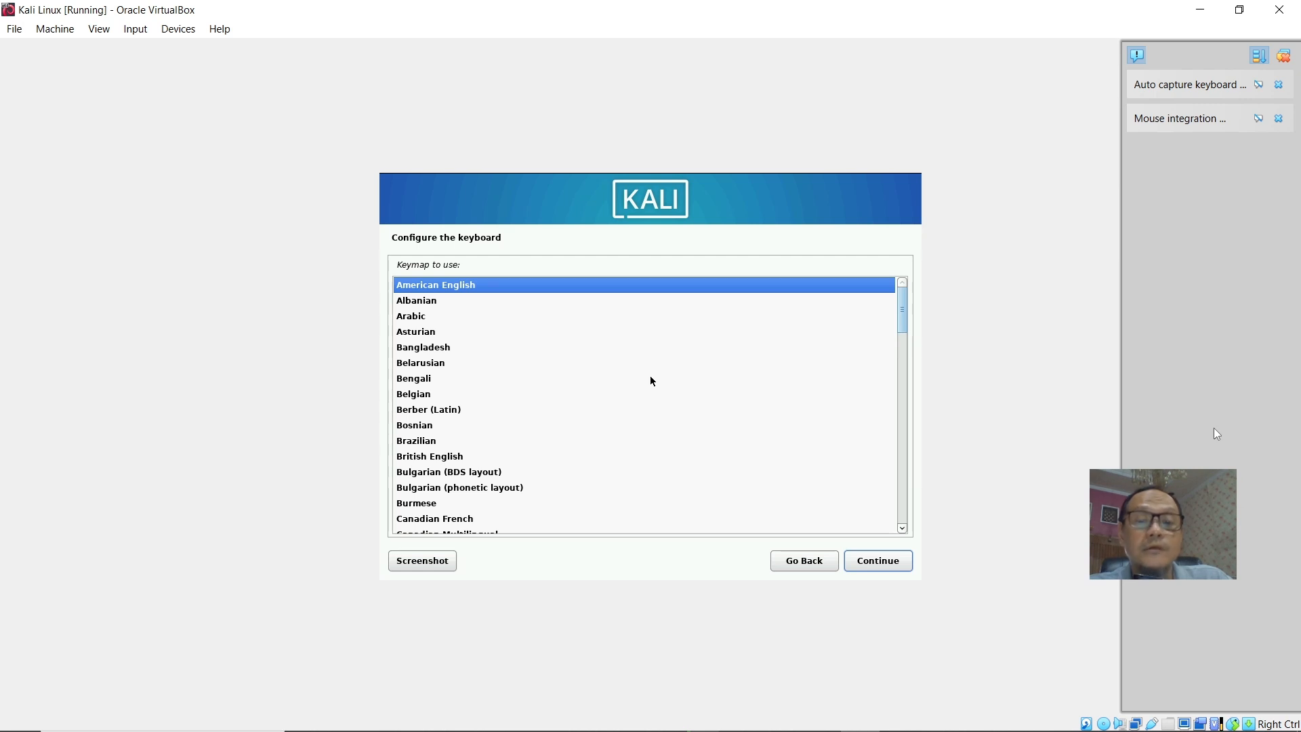
{"action": "key", "text": "Return"}
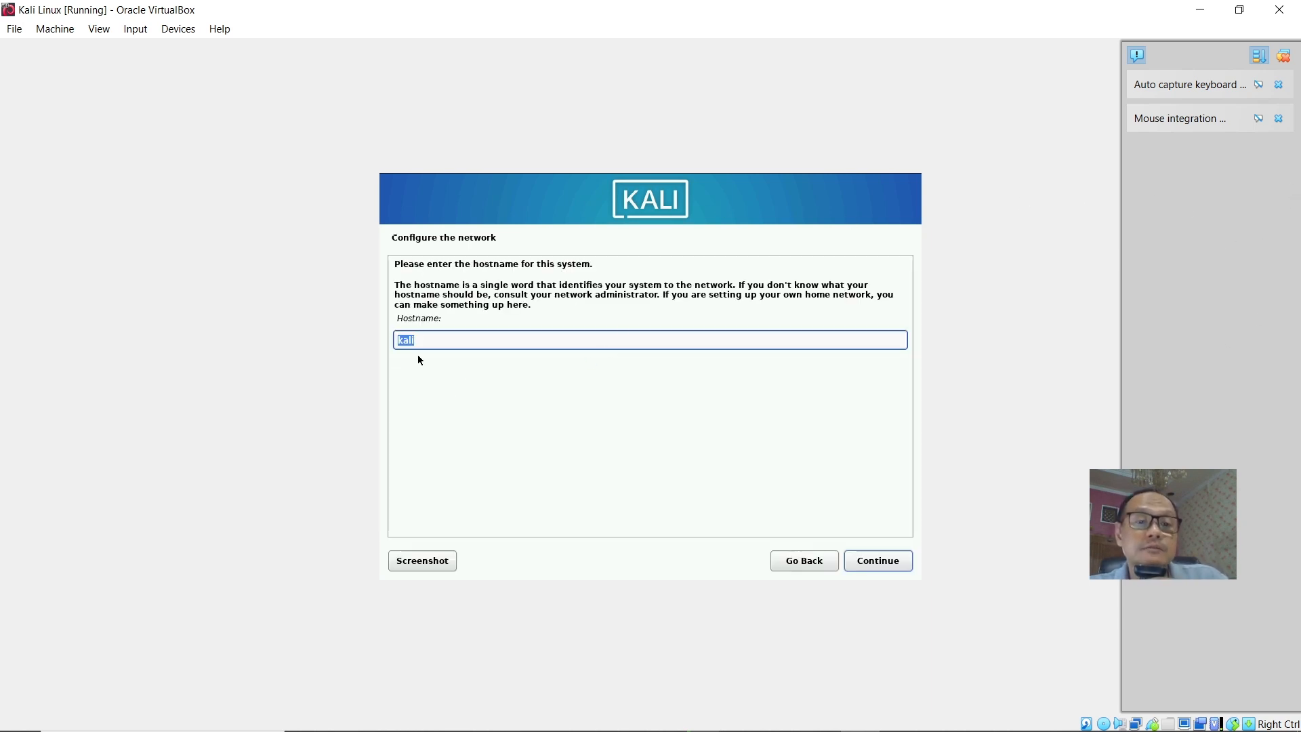
Set the system hostname to Kalilinux and continue.
{"action": "type", "text": "kal"}
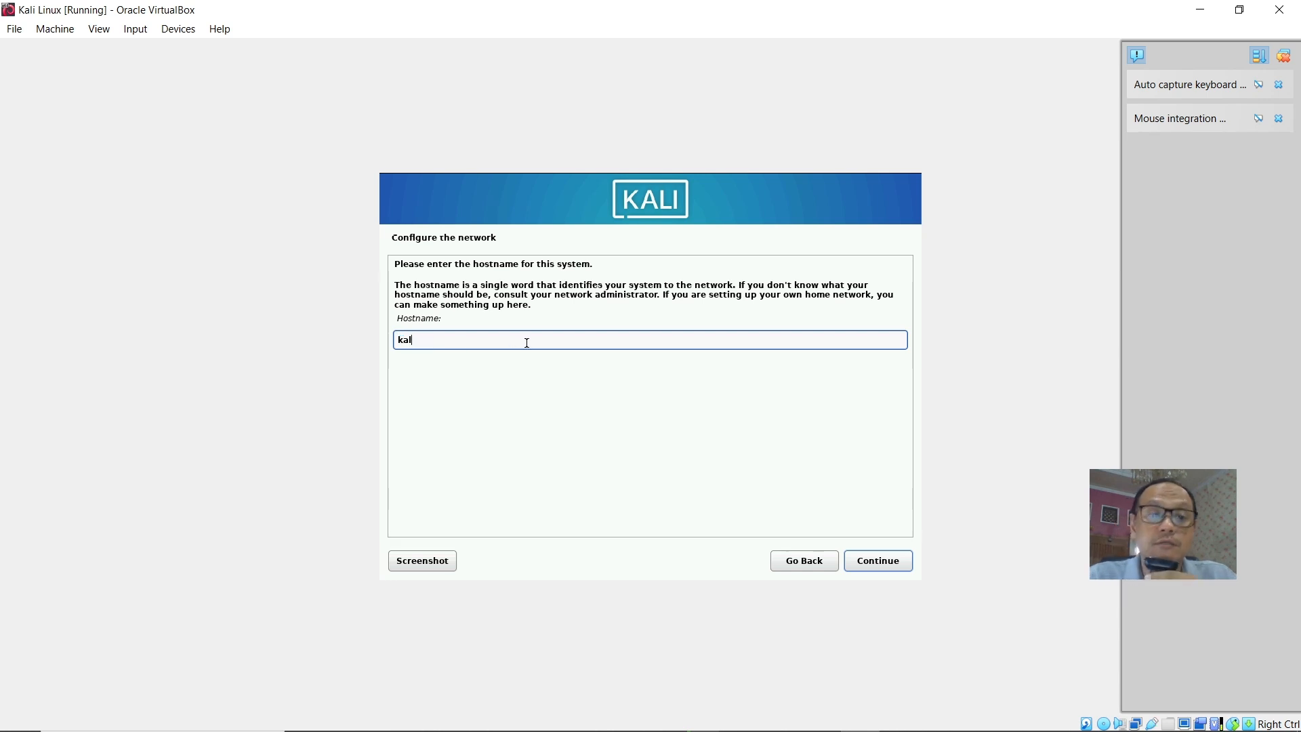
{"action": "key", "text": "BackSpace"}
{"action": "key", "text": "BackSpace"}
{"action": "key", "text": "BackSpace"}
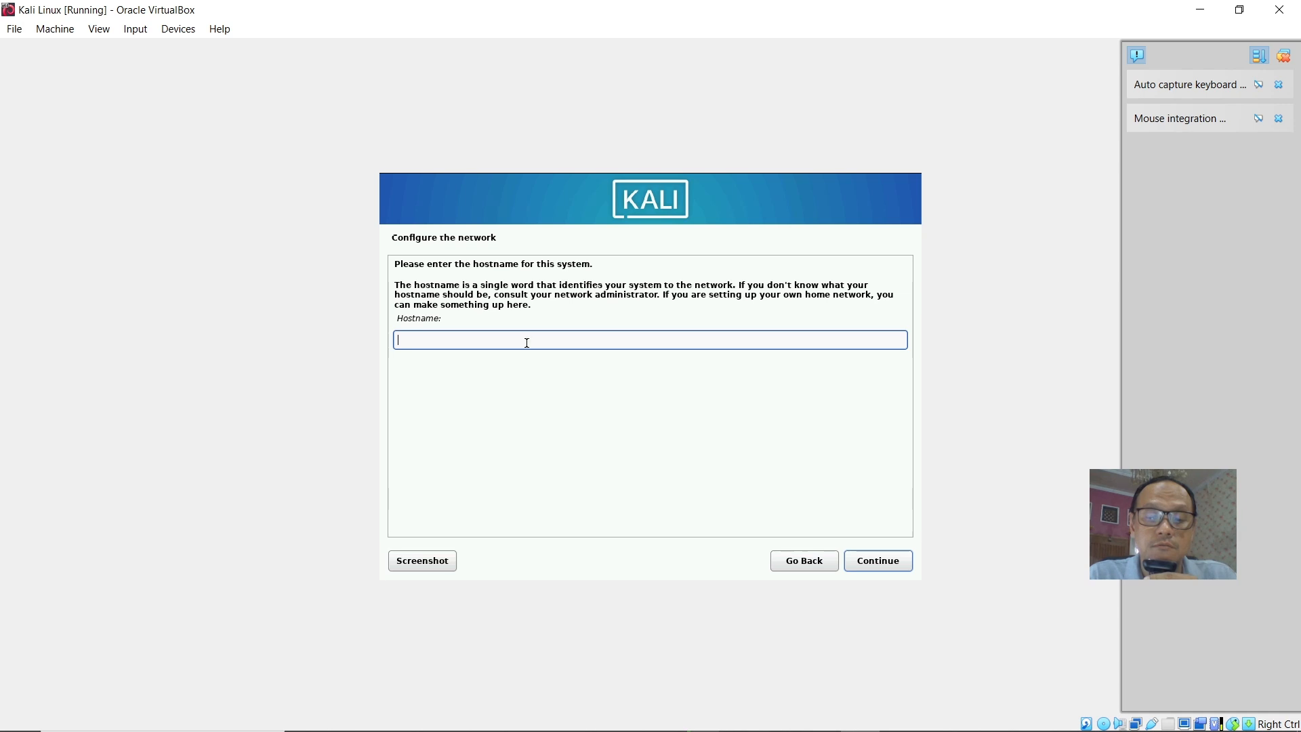
{"action": "type", "text": "Kal"}
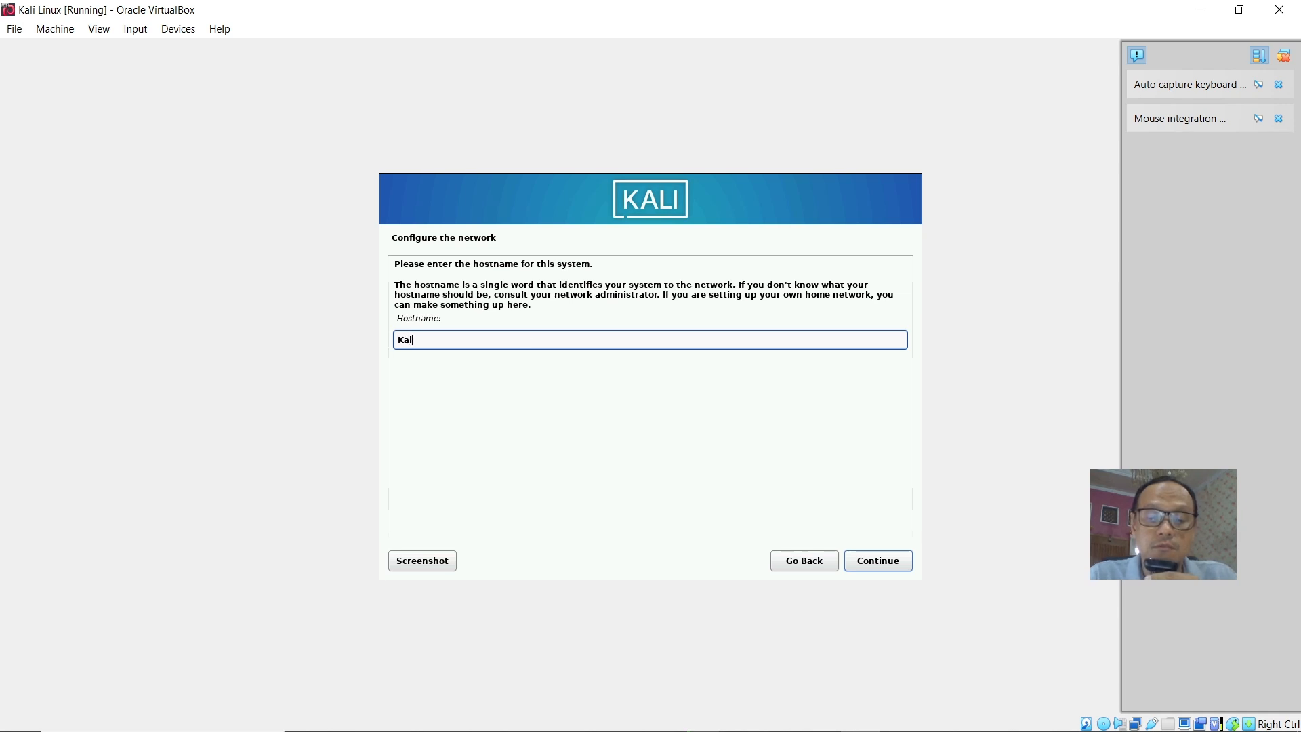
{"action": "type", "text": "ilinux"}
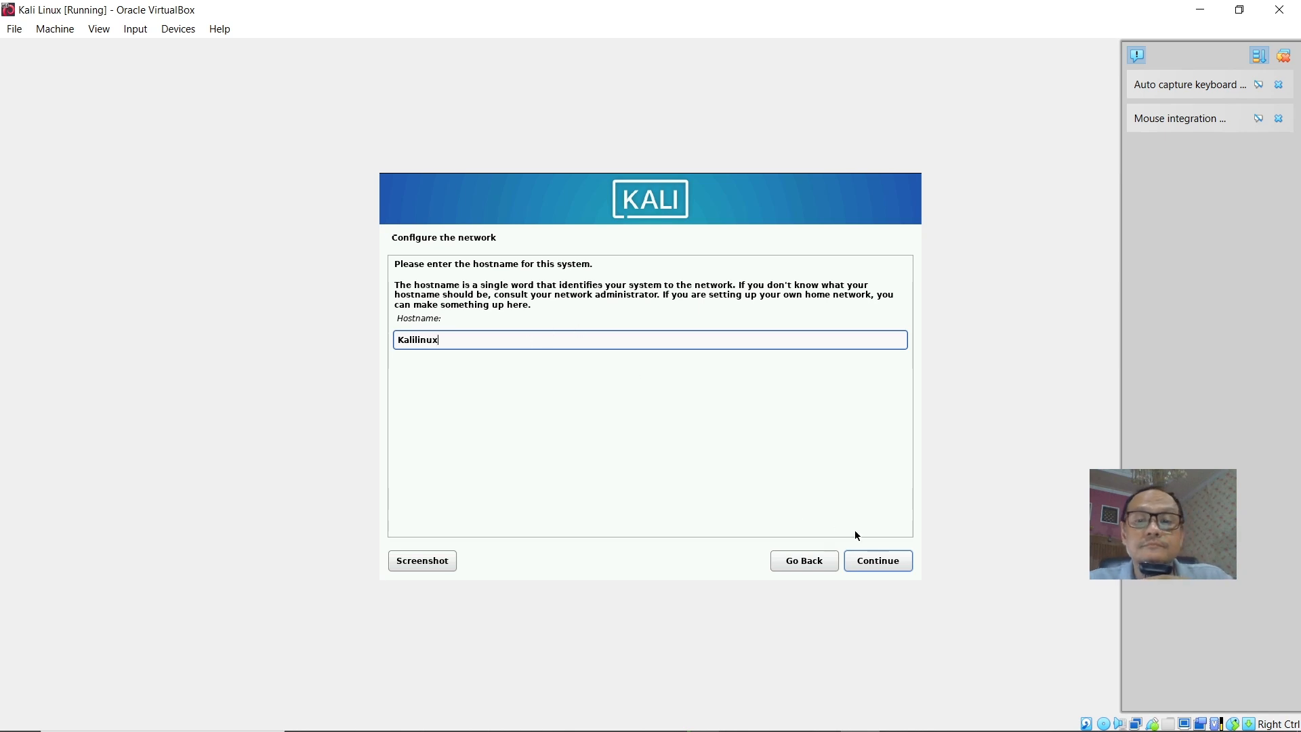
{"action": "left_click", "coordinate": [891, 568]}
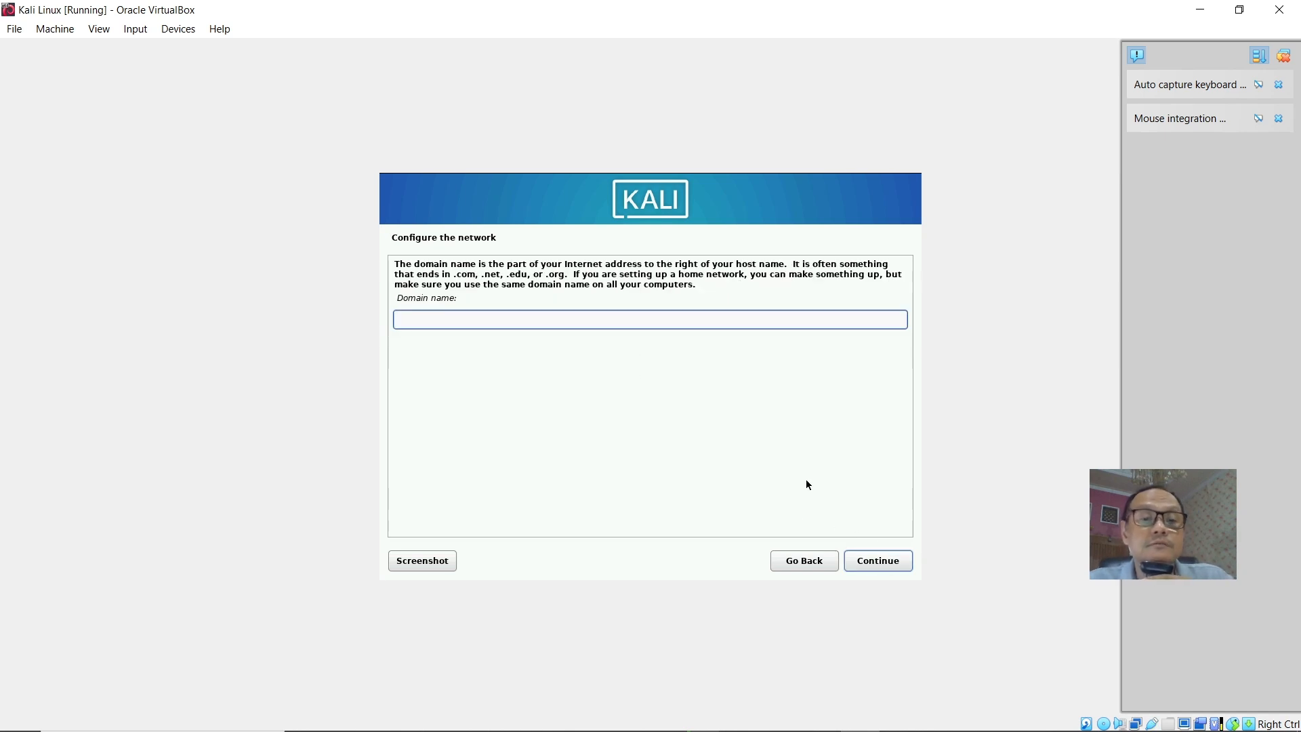
Leave the domain name empty and enter the new user's full name.
{"action": "left_click", "coordinate": [892, 563]}
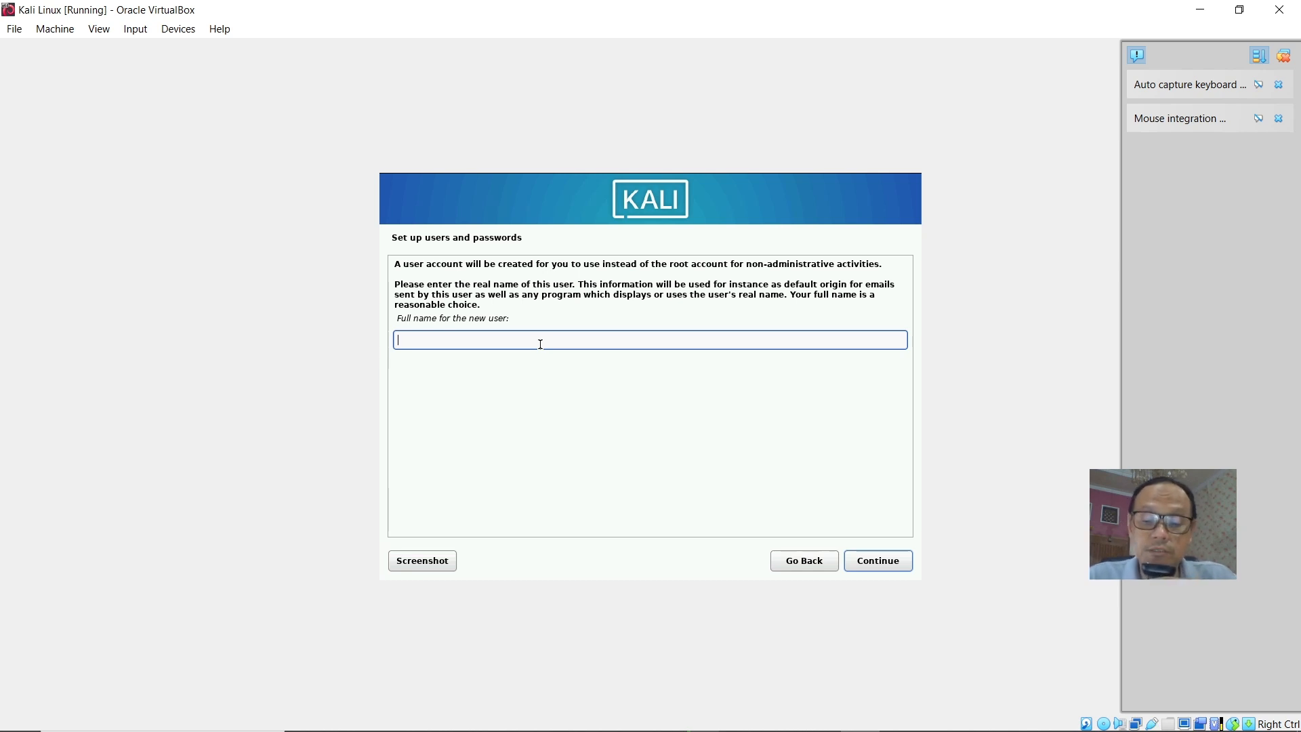
{"action": "type", "text": "Muslim"}
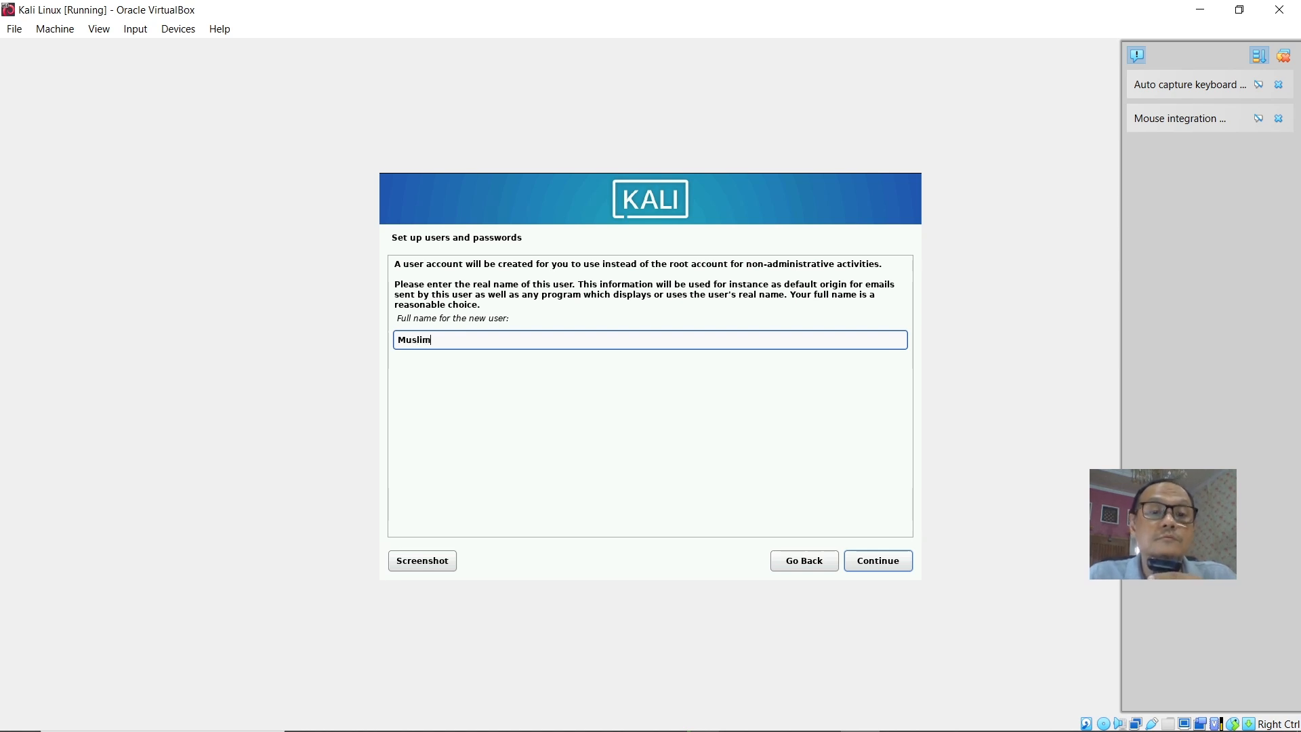
{"action": "left_click", "coordinate": [874, 564]}
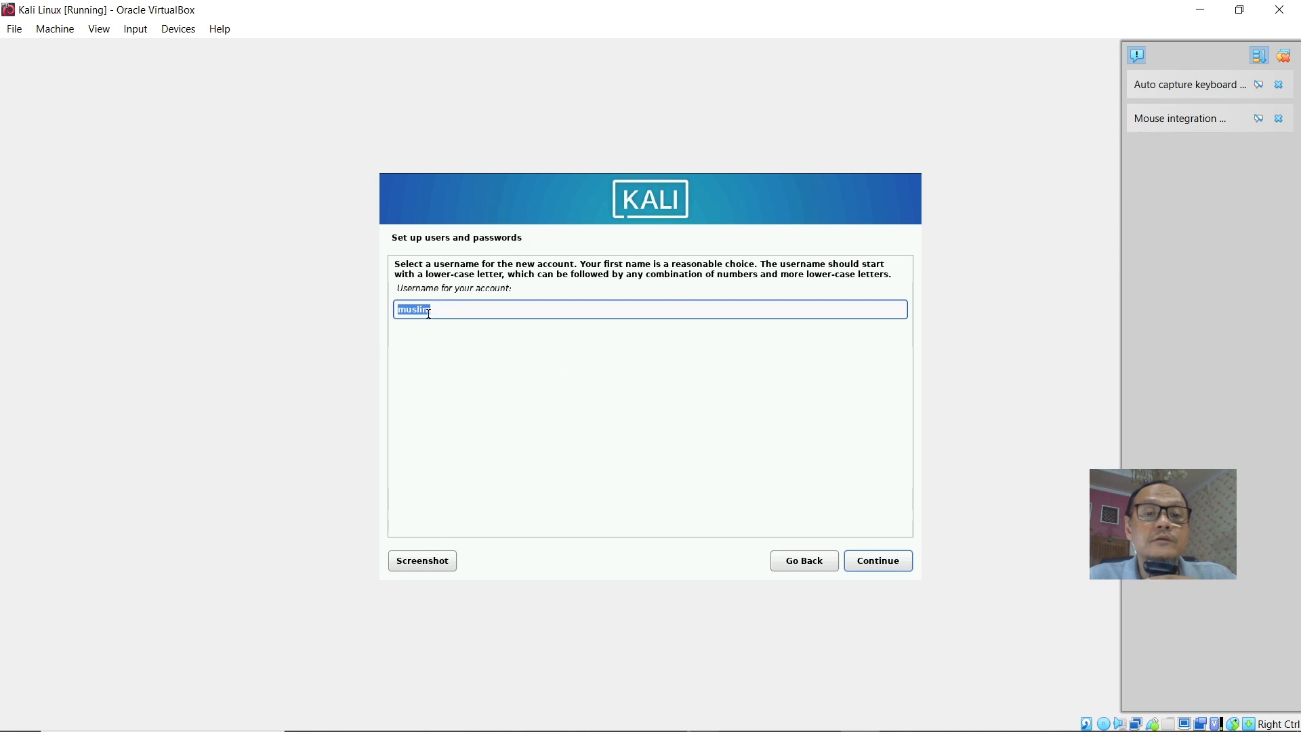
Accept the suggested username, then enter and confirm the new user's password.
{"action": "left_click", "coordinate": [879, 567]}
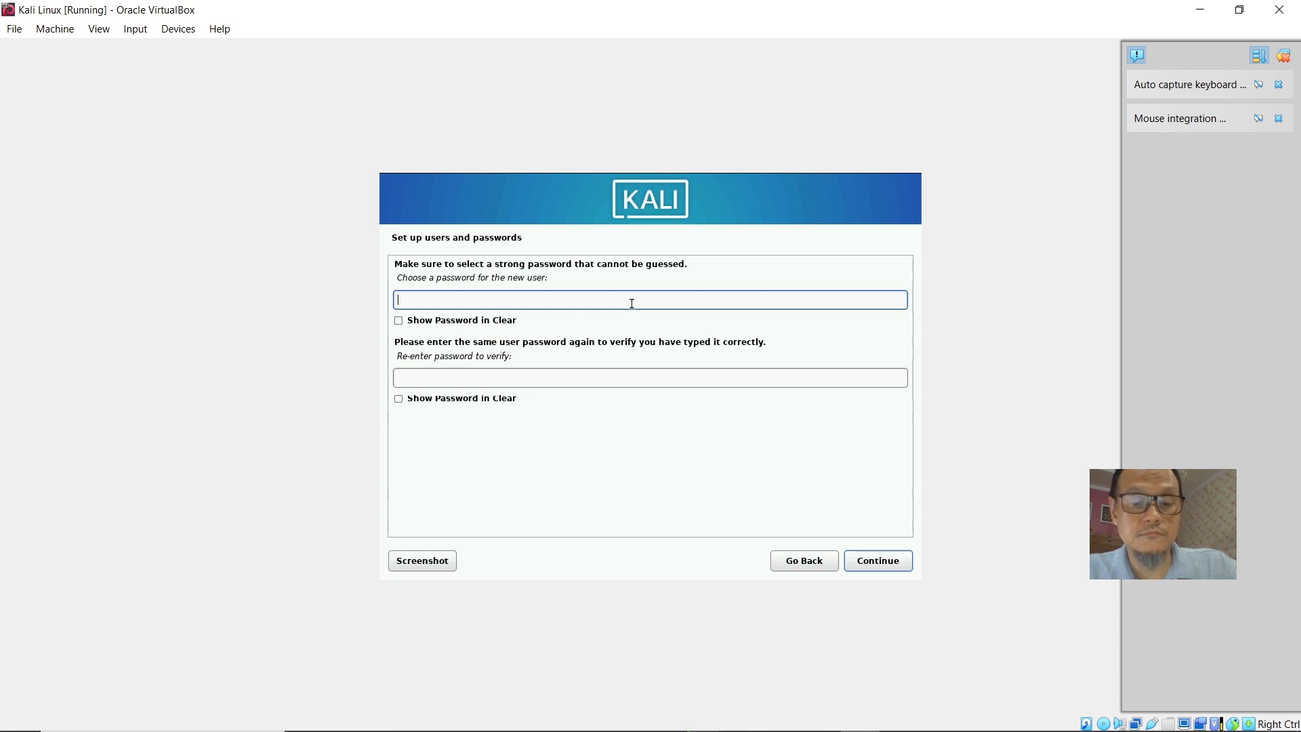
{"action": "type", "text": "••"}
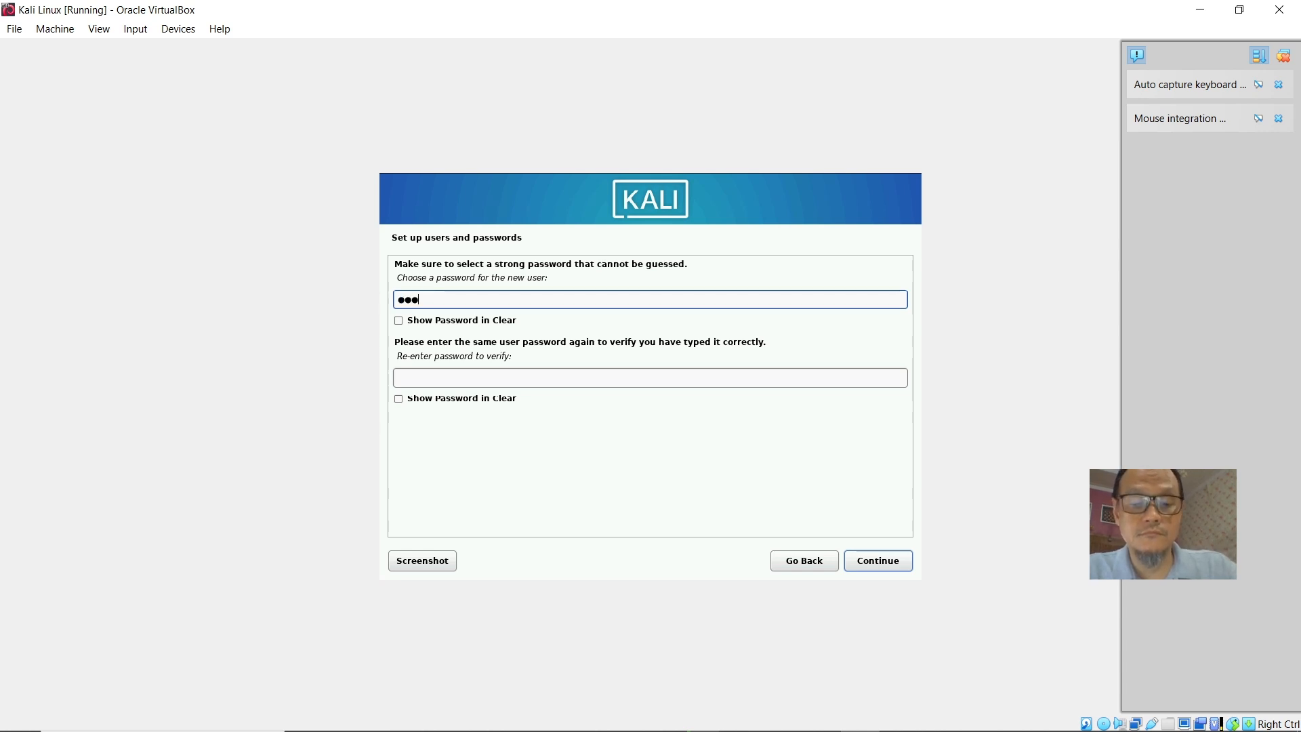
{"action": "type", "text": "••••"}
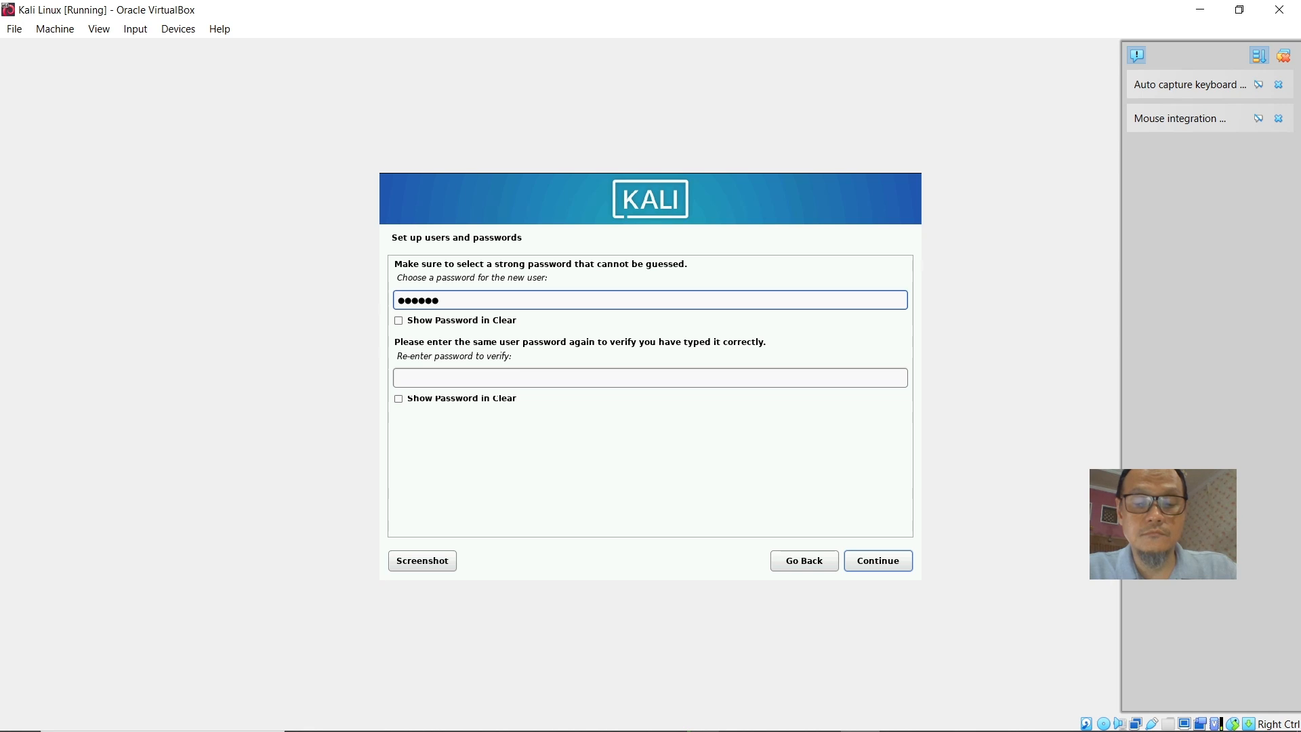
{"action": "type", "text": "•••"}
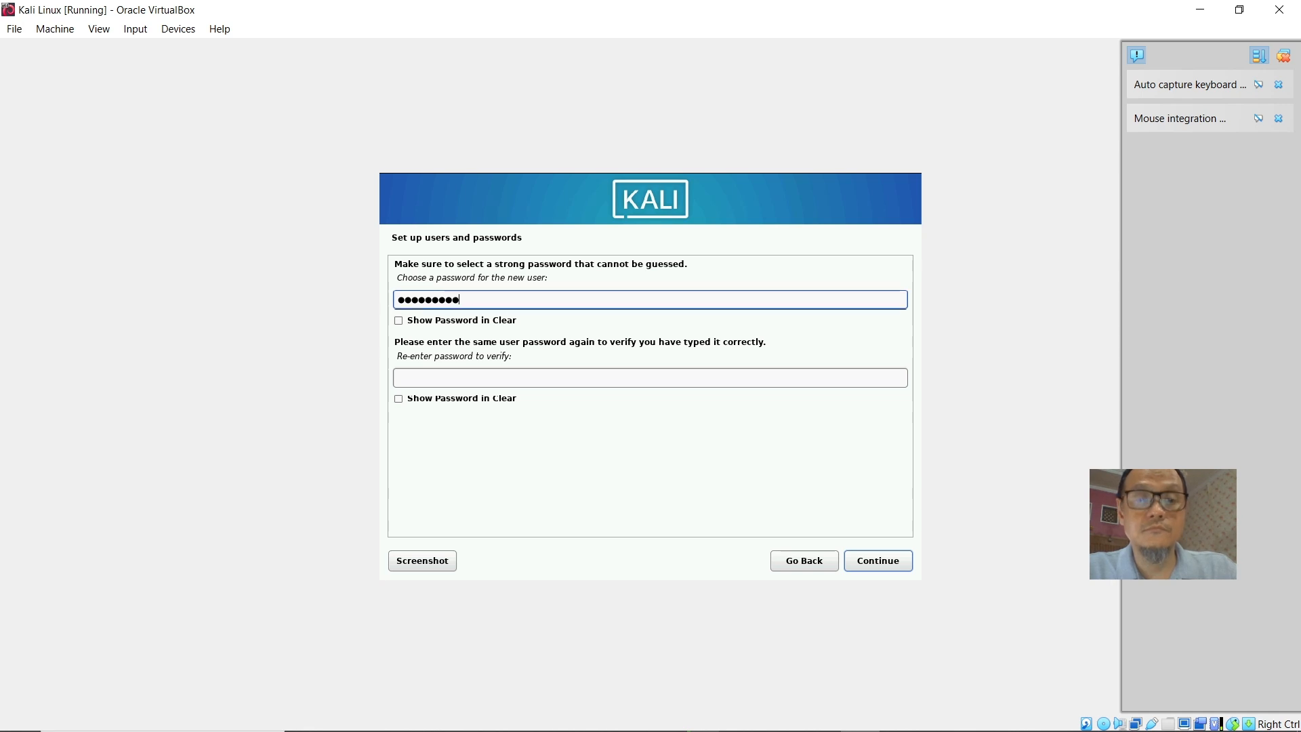
{"action": "left_click", "coordinate": [517, 379]}
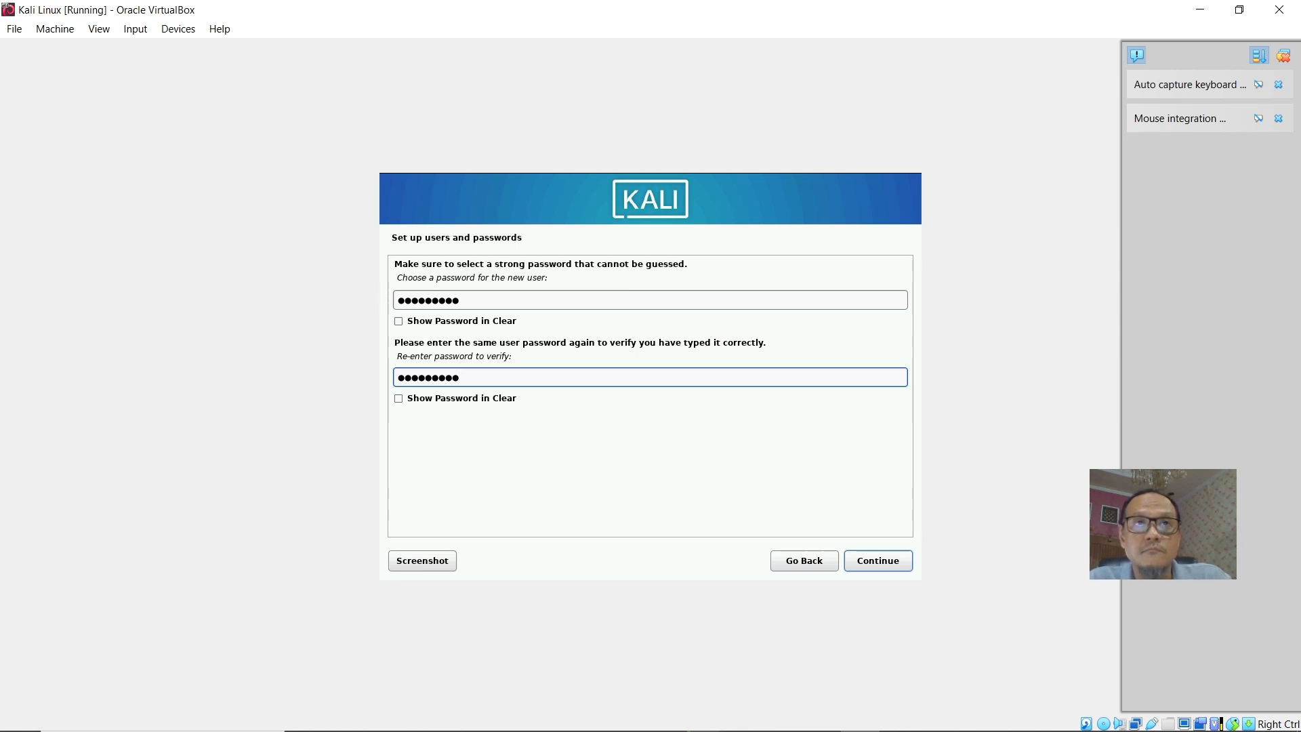
{"action": "left_click", "coordinate": [879, 562]}
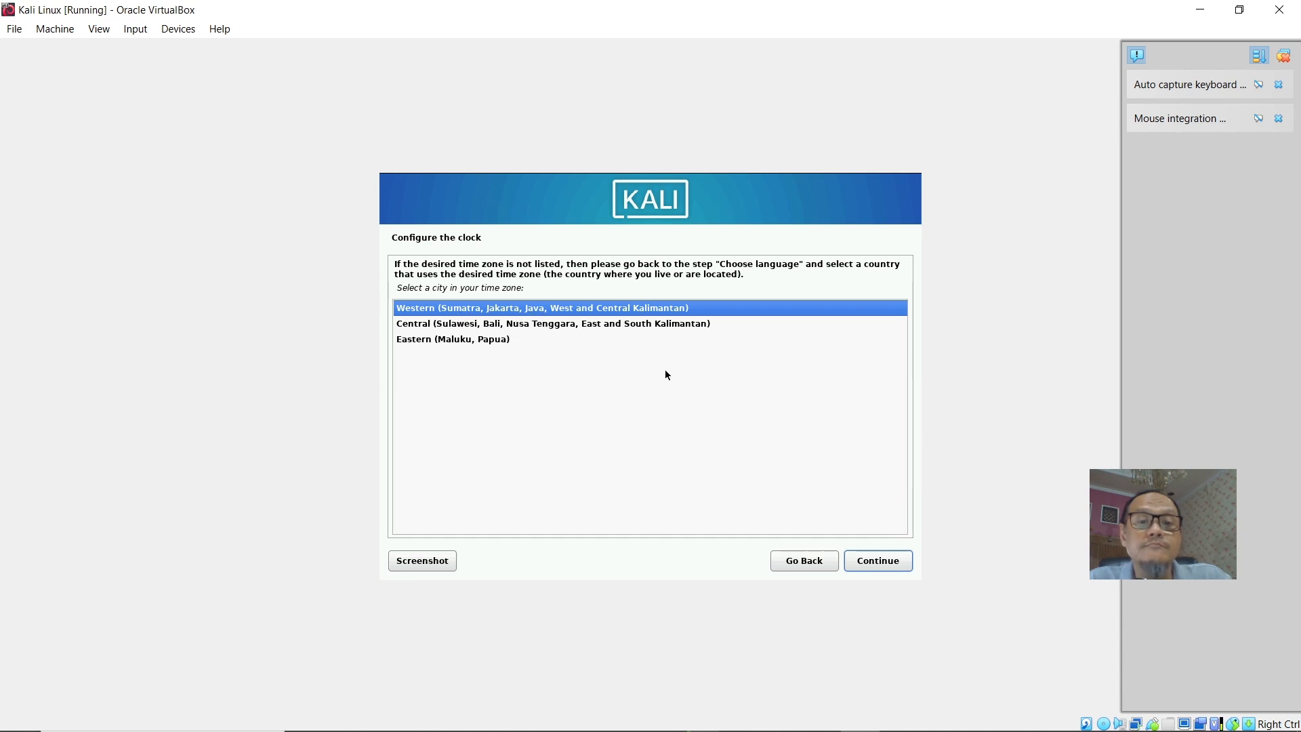
Keep the Western (Sumatra, Jakarta, Java, West and Central Kalimantan) time zone and continue.
{"action": "left_click", "coordinate": [881, 564]}
{"action": "left_click", "coordinate": [887, 568]}
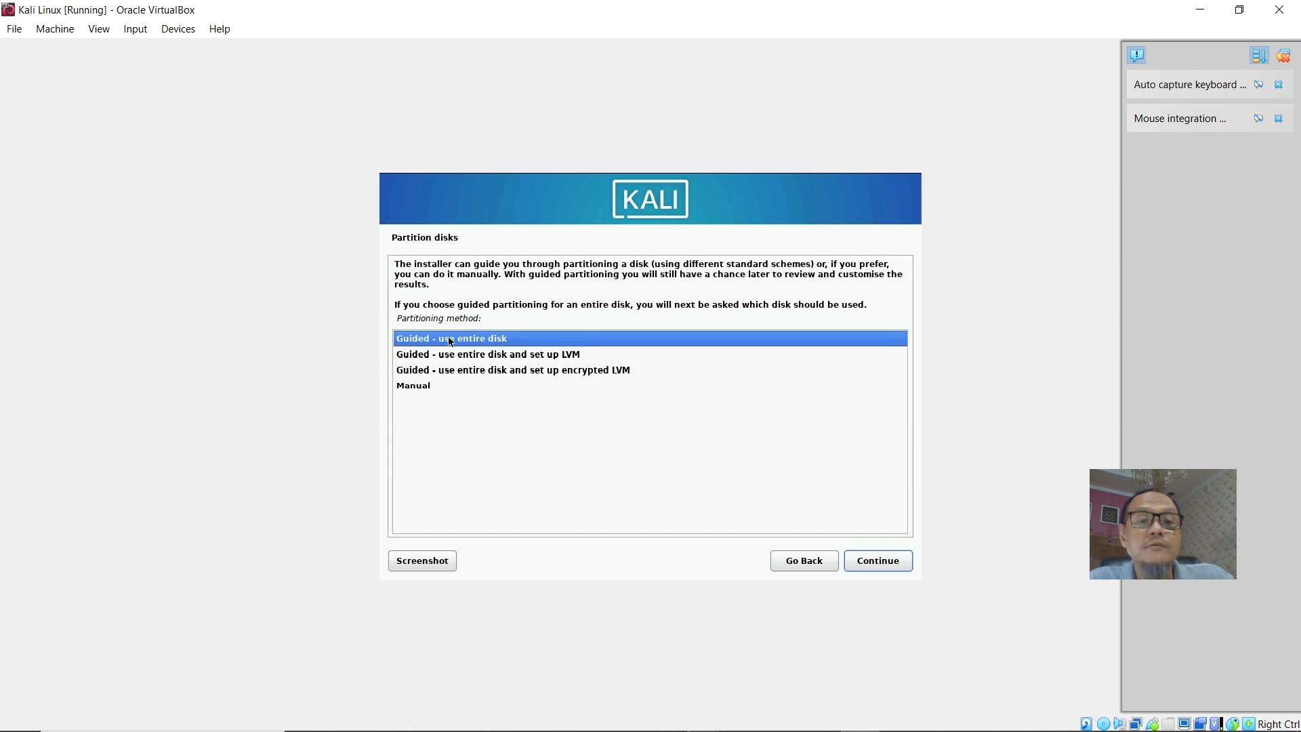
Partition the entire 21.5 GB VBOX hard disk using guided partitioning with all files in one partition, and write the changes to disk.
{"action": "left_click", "coordinate": [884, 568]}
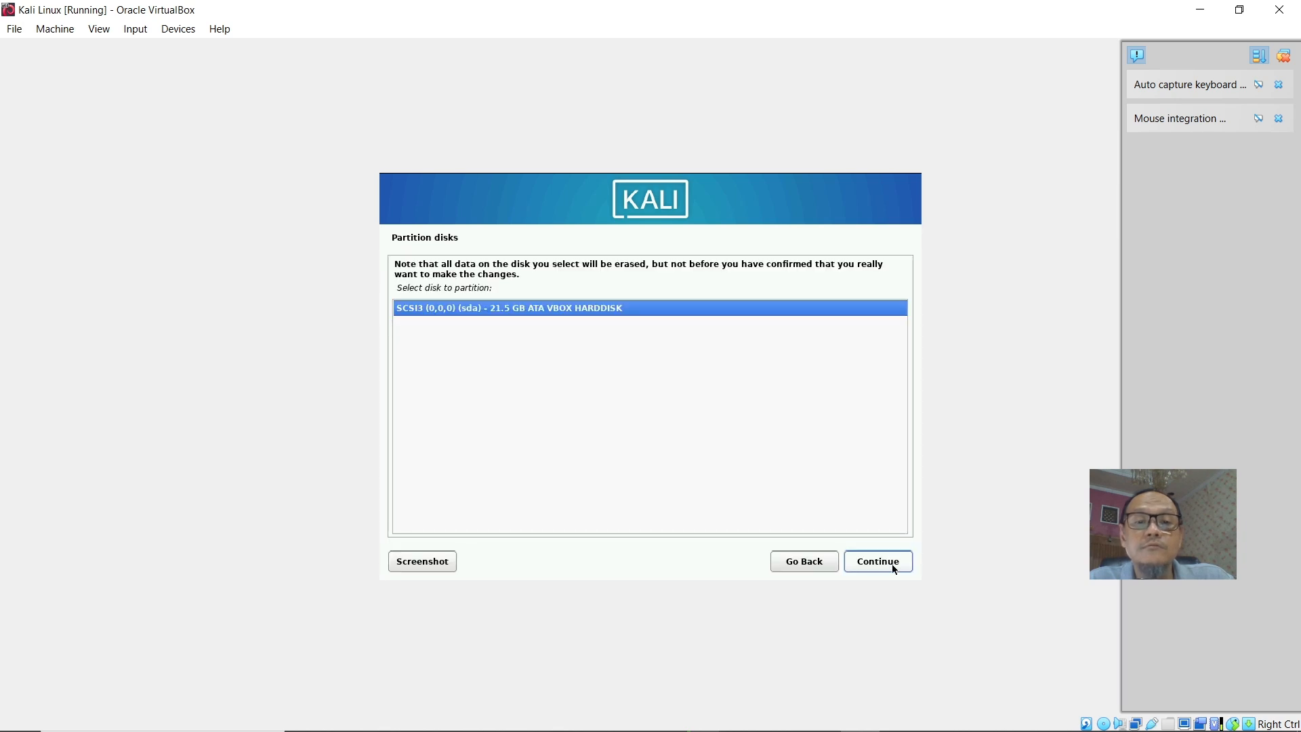
{"action": "left_click", "coordinate": [892, 566]}
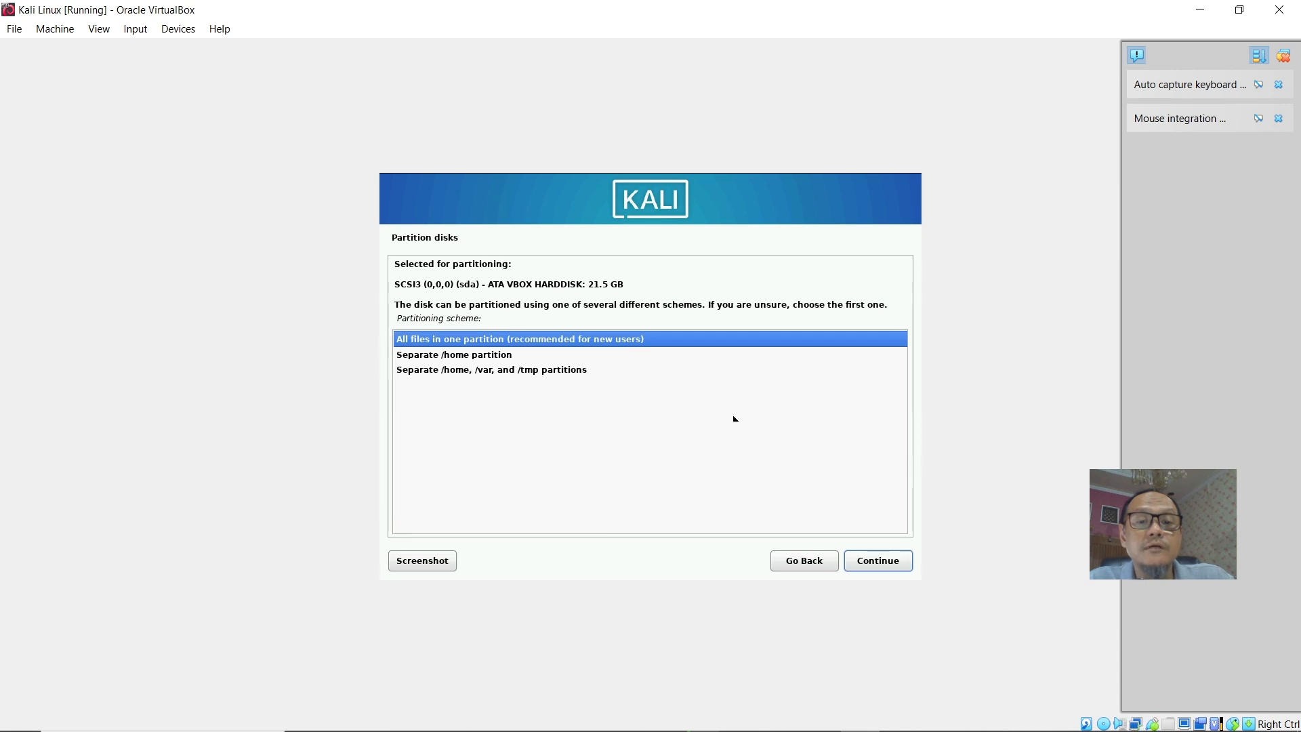
{"action": "left_click", "coordinate": [884, 565]}
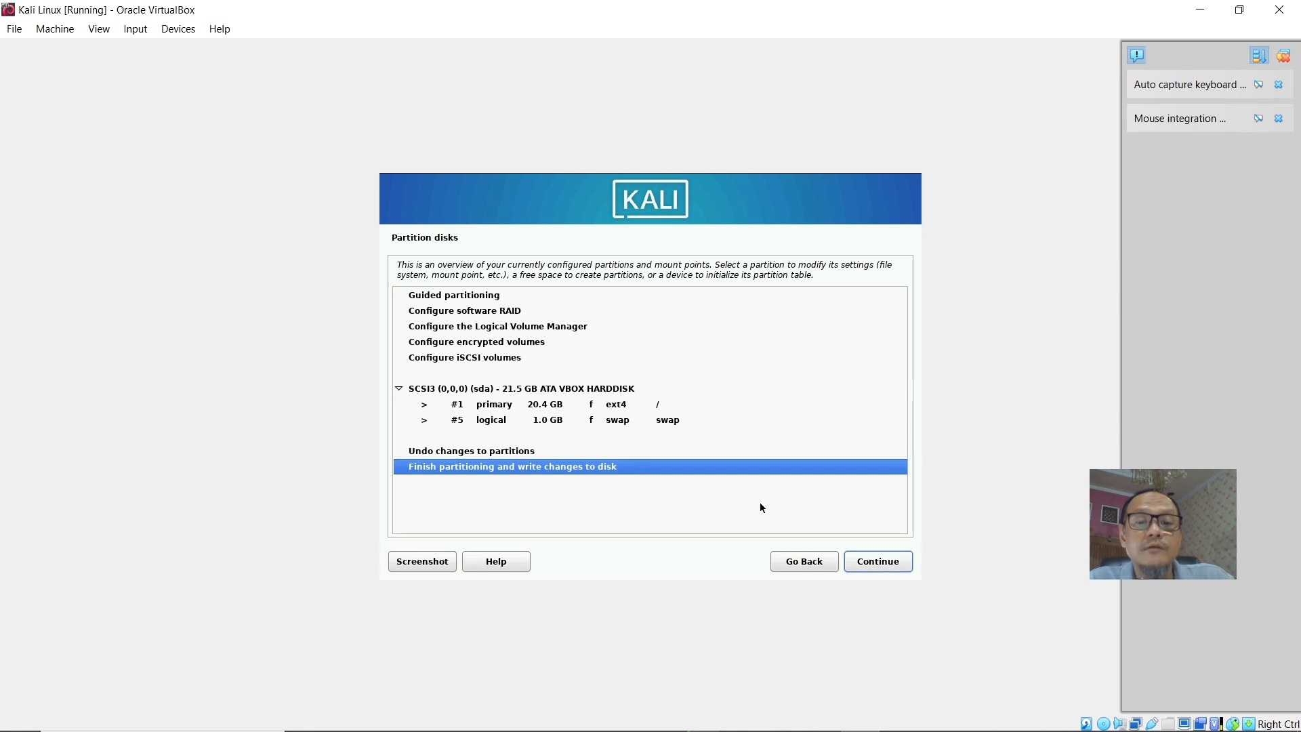
{"action": "left_click", "coordinate": [891, 564]}
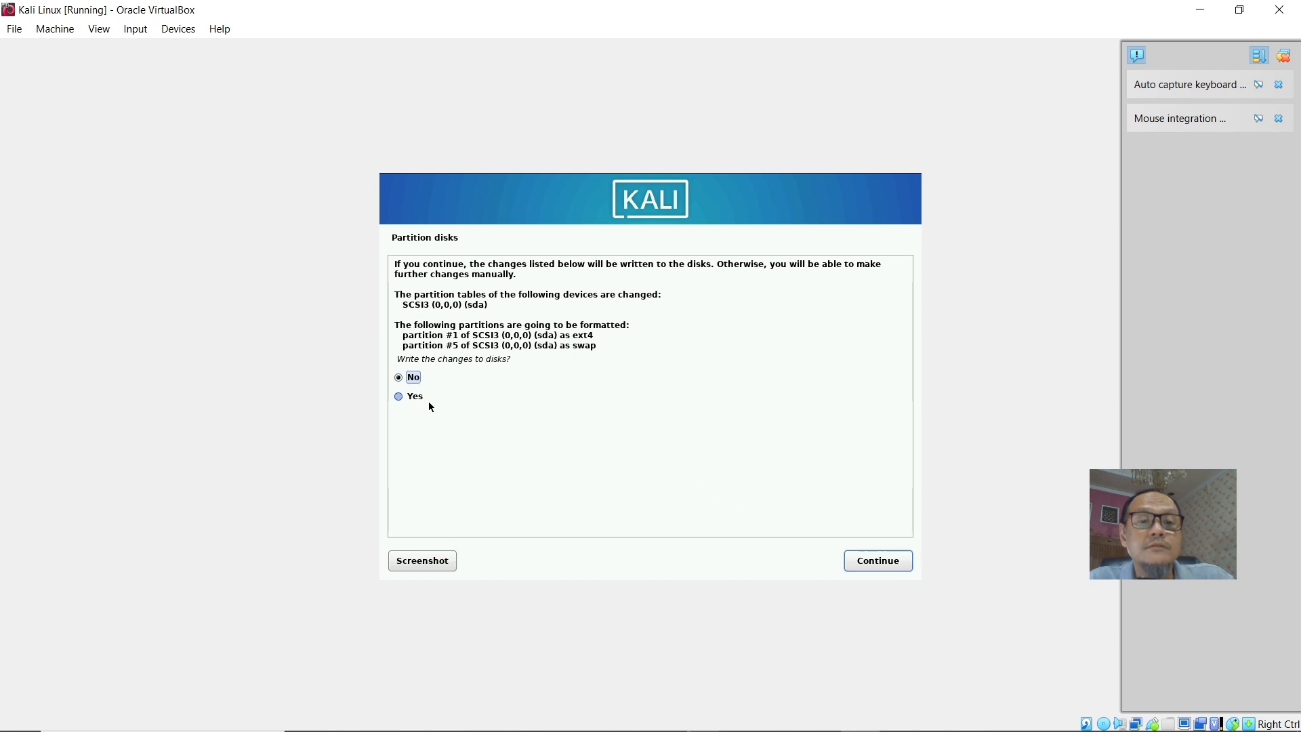
{"action": "left_click", "coordinate": [408, 399]}
{"action": "left_click", "coordinate": [877, 562]}
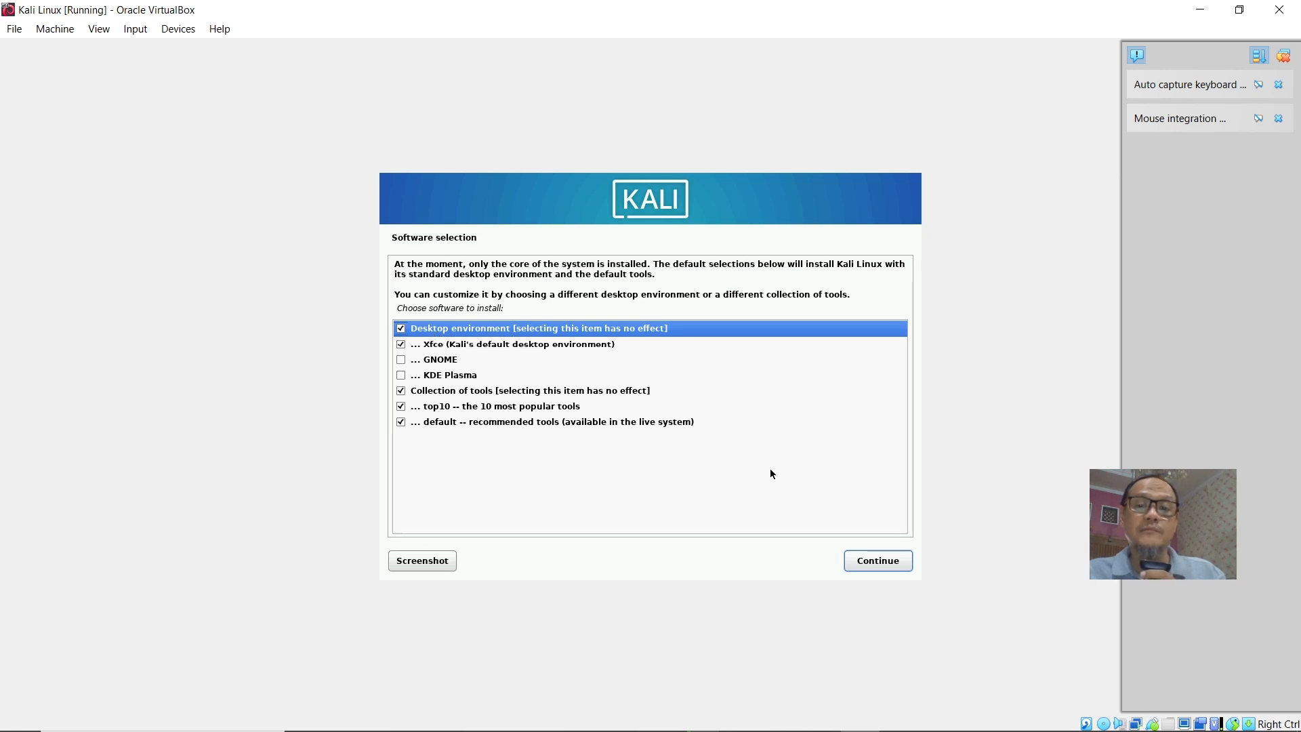
Keep the default Xfce desktop and tool selections, and clear the finished VirtualBox notifications.
{"action": "left_click", "coordinate": [884, 568]}
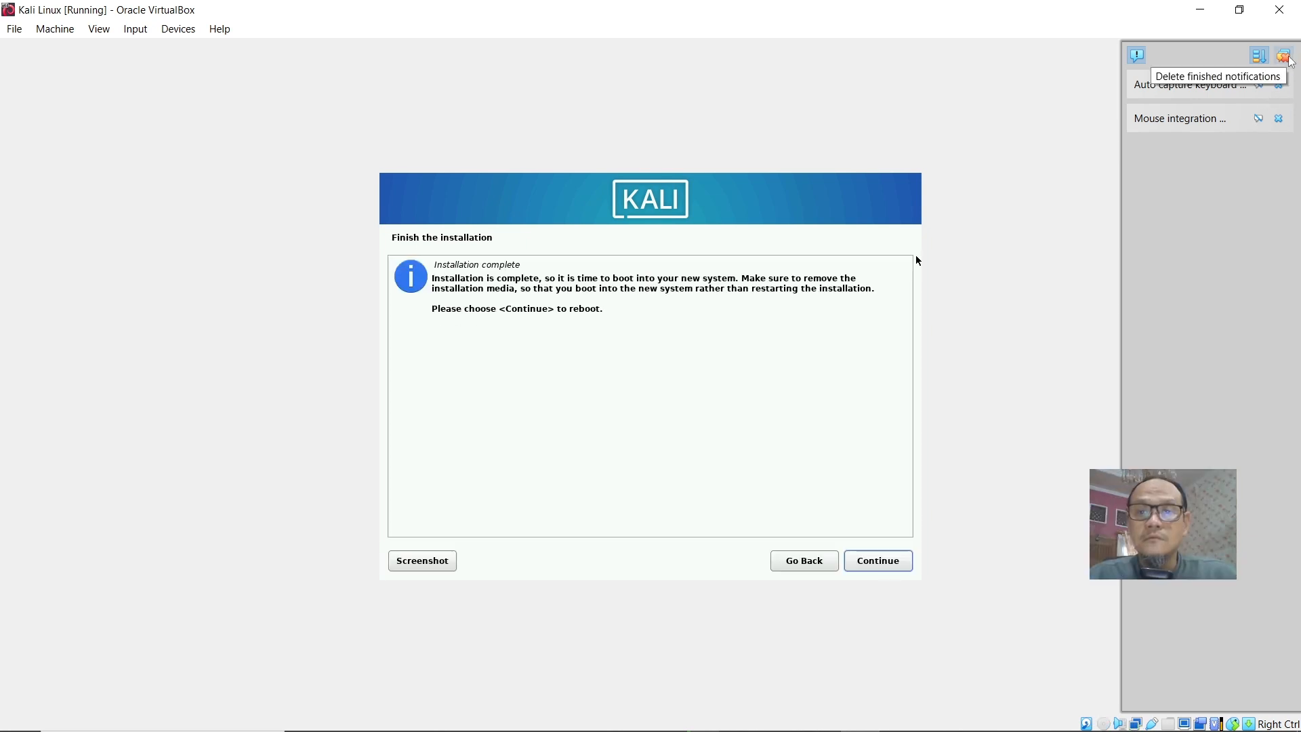
{"action": "left_click", "coordinate": [1284, 57]}
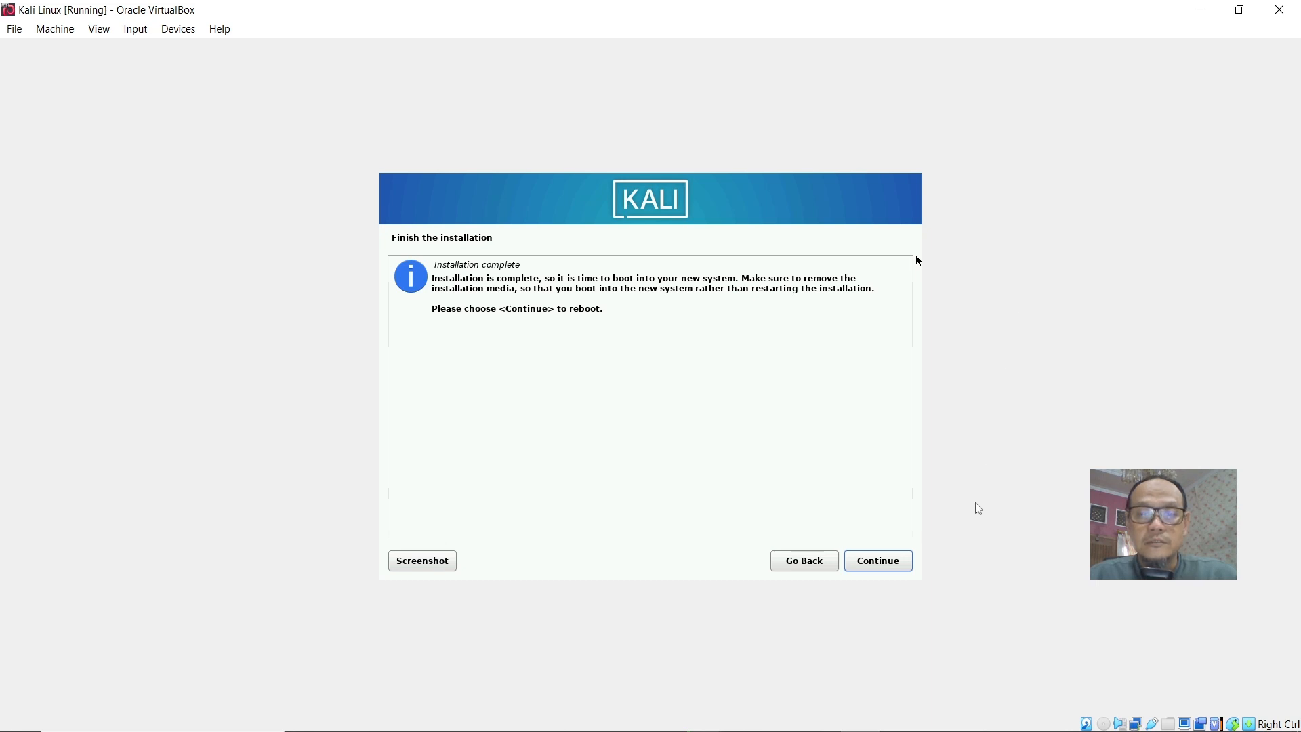
Finish the installation to reboot, and boot the Kali GNU/Linux entry.
{"action": "left_click", "coordinate": [893, 568]}
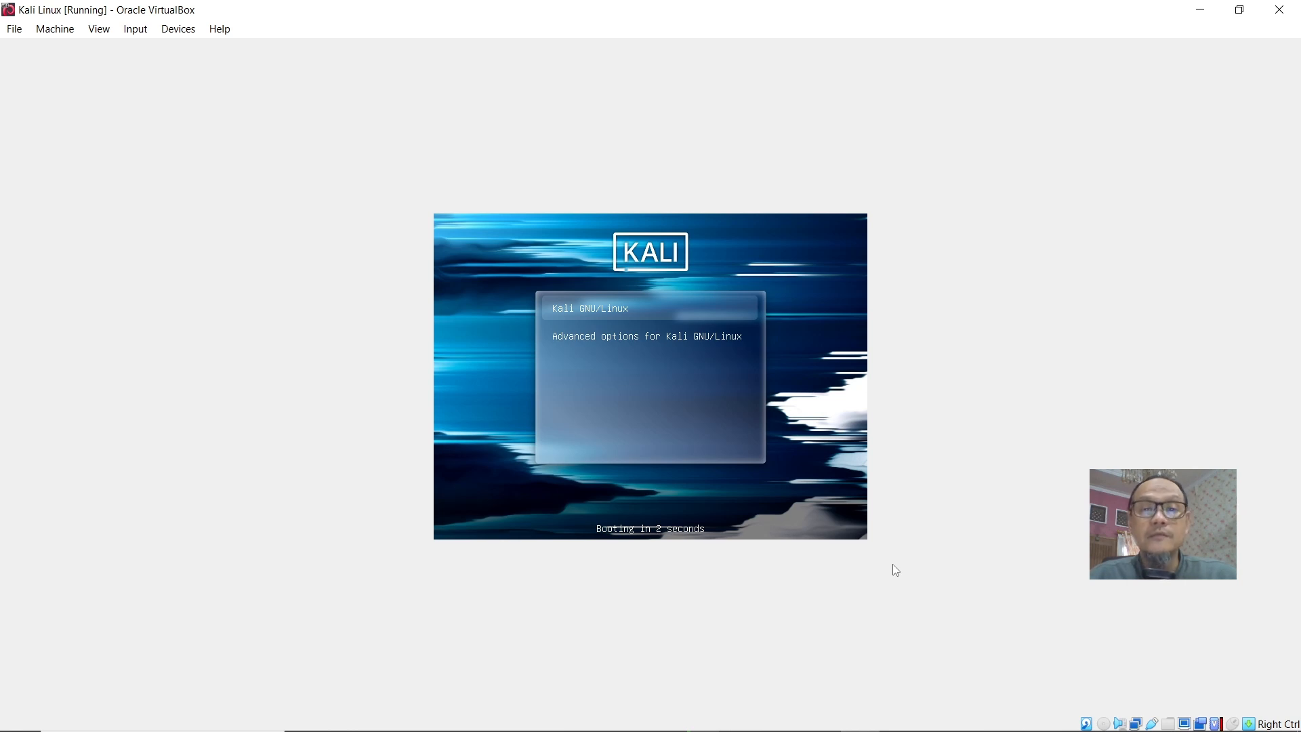
{"action": "key", "text": "Return"}
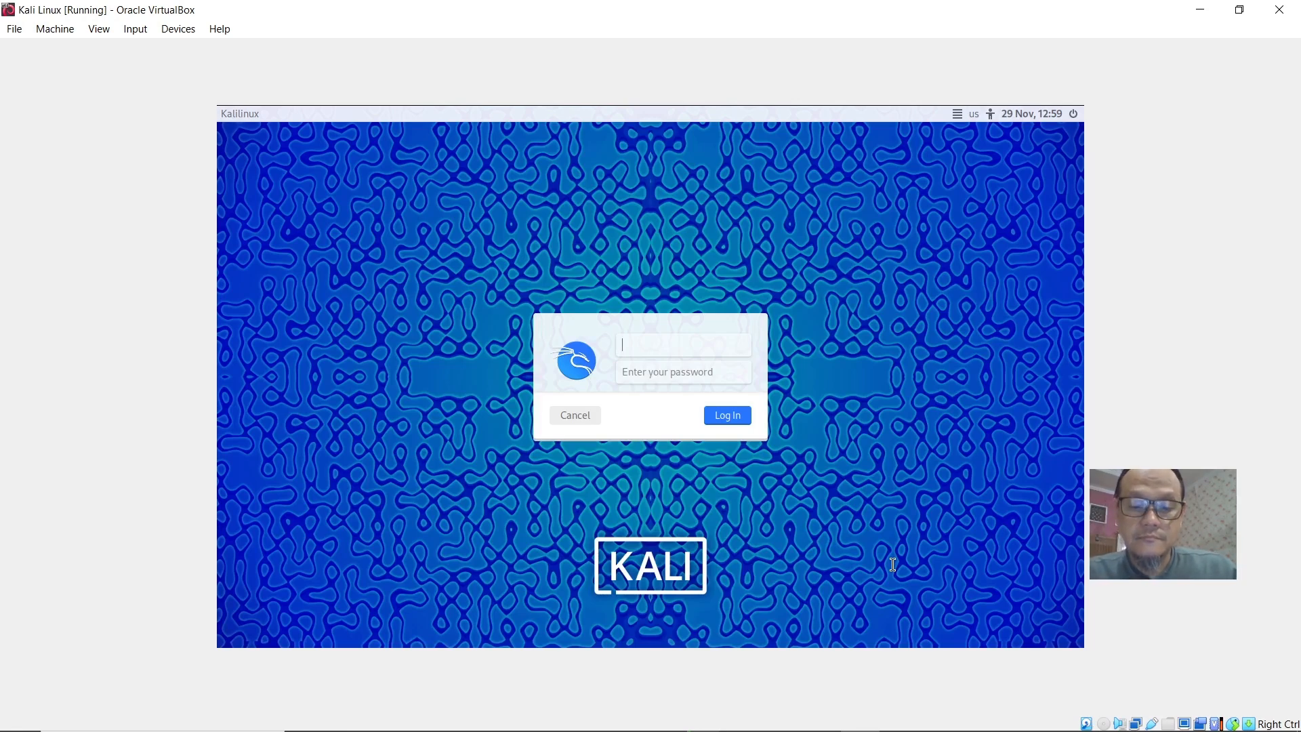
Try to log in with the new account's username and password.
{"action": "type", "text": "muslim"}
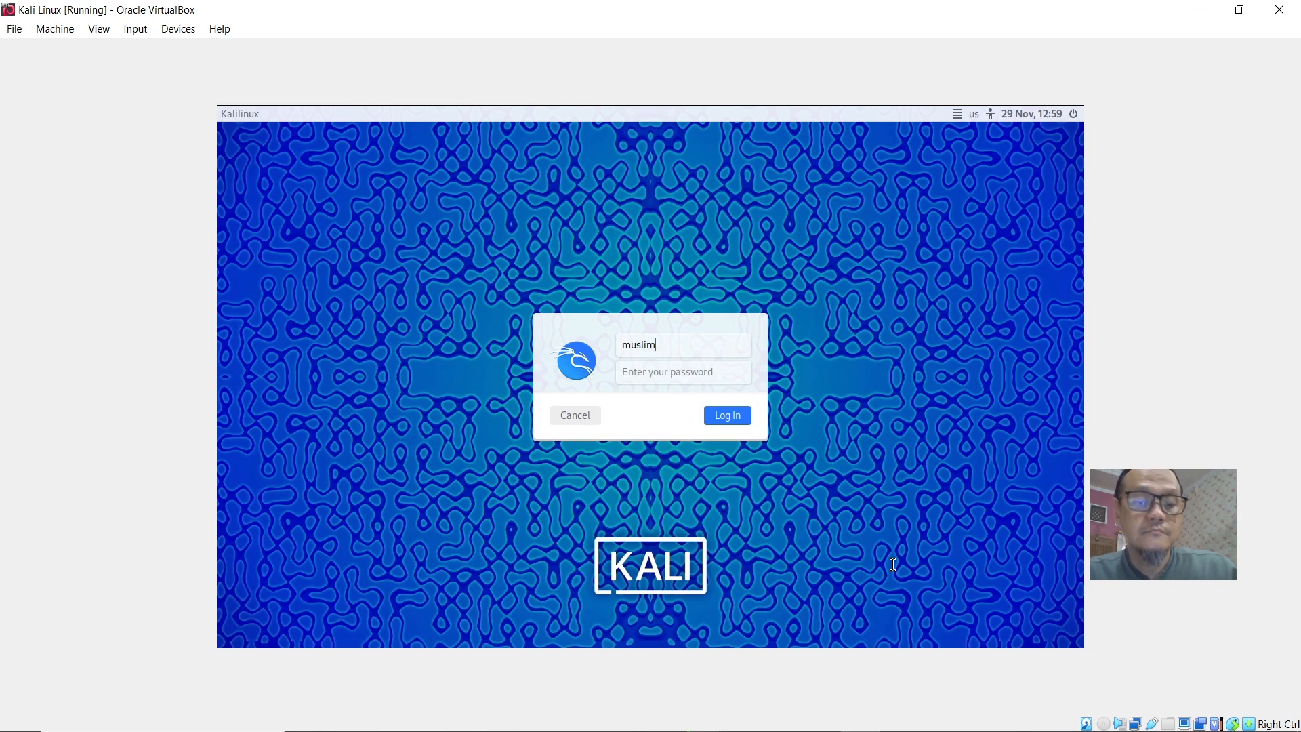
{"action": "key", "text": "Tab"}
{"action": "type", "text": "••"}
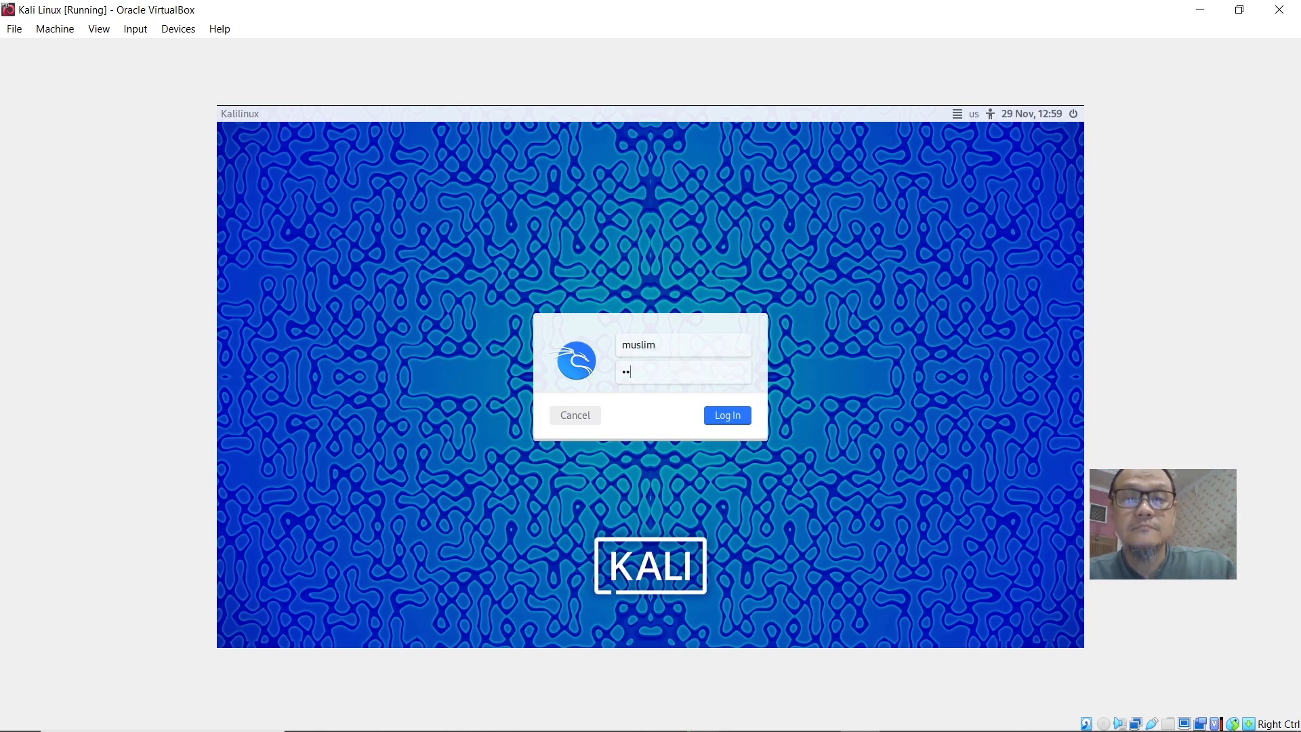
{"action": "type", "text": "•••••"}
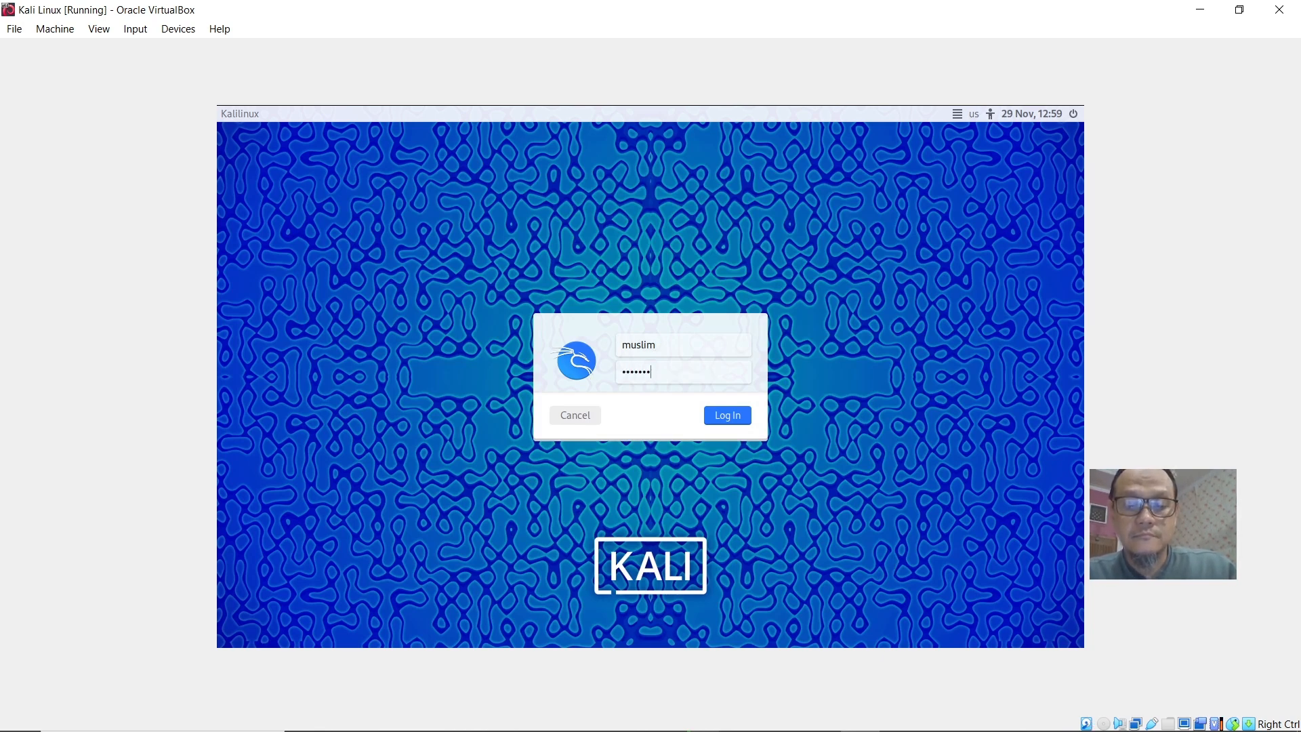
{"action": "type", "text": "•••"}
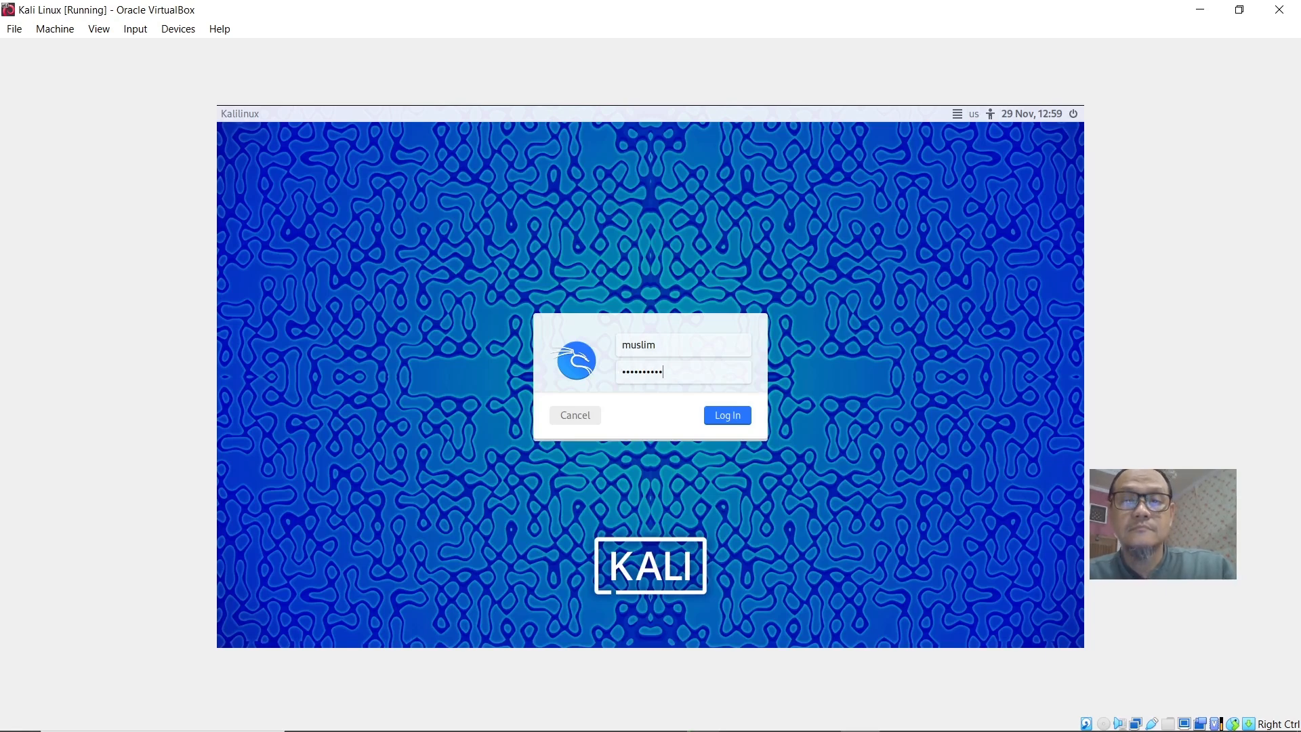
{"action": "key", "text": "Return"}
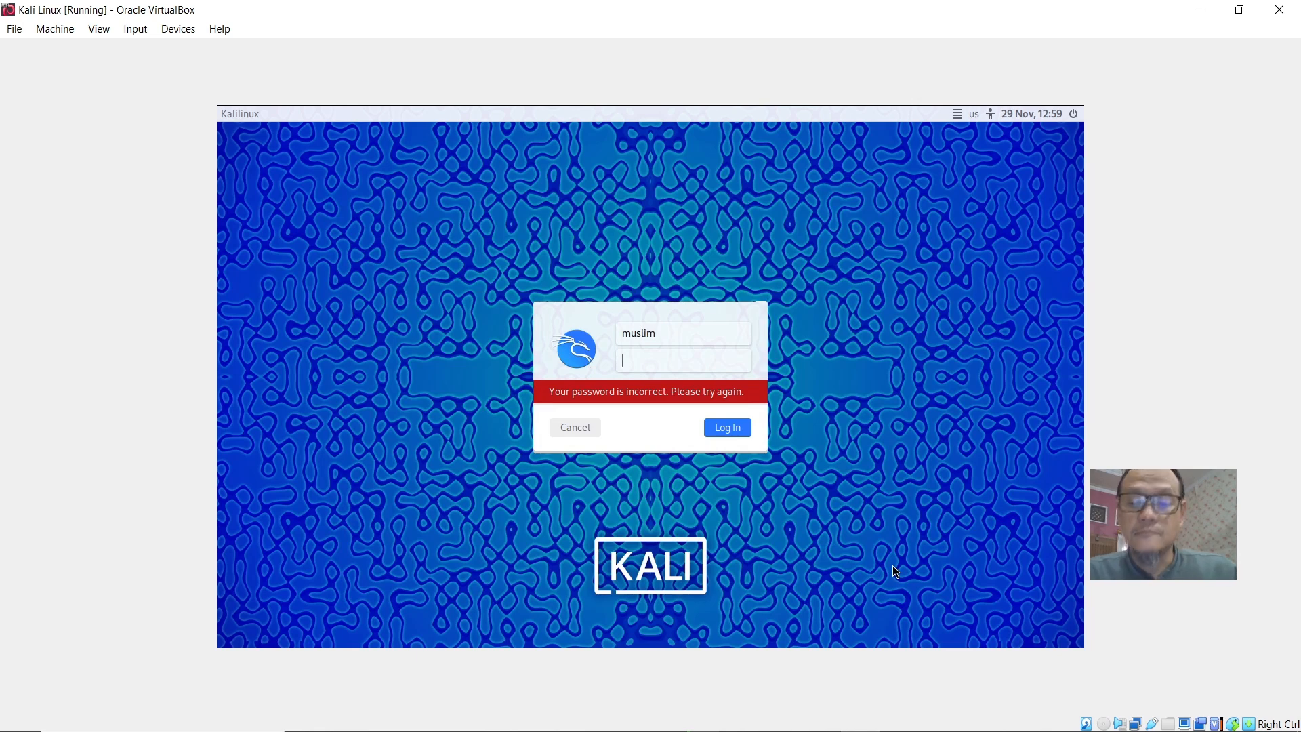
Re-enter the account password and log in to the desktop.
{"action": "type", "text": "••••"}
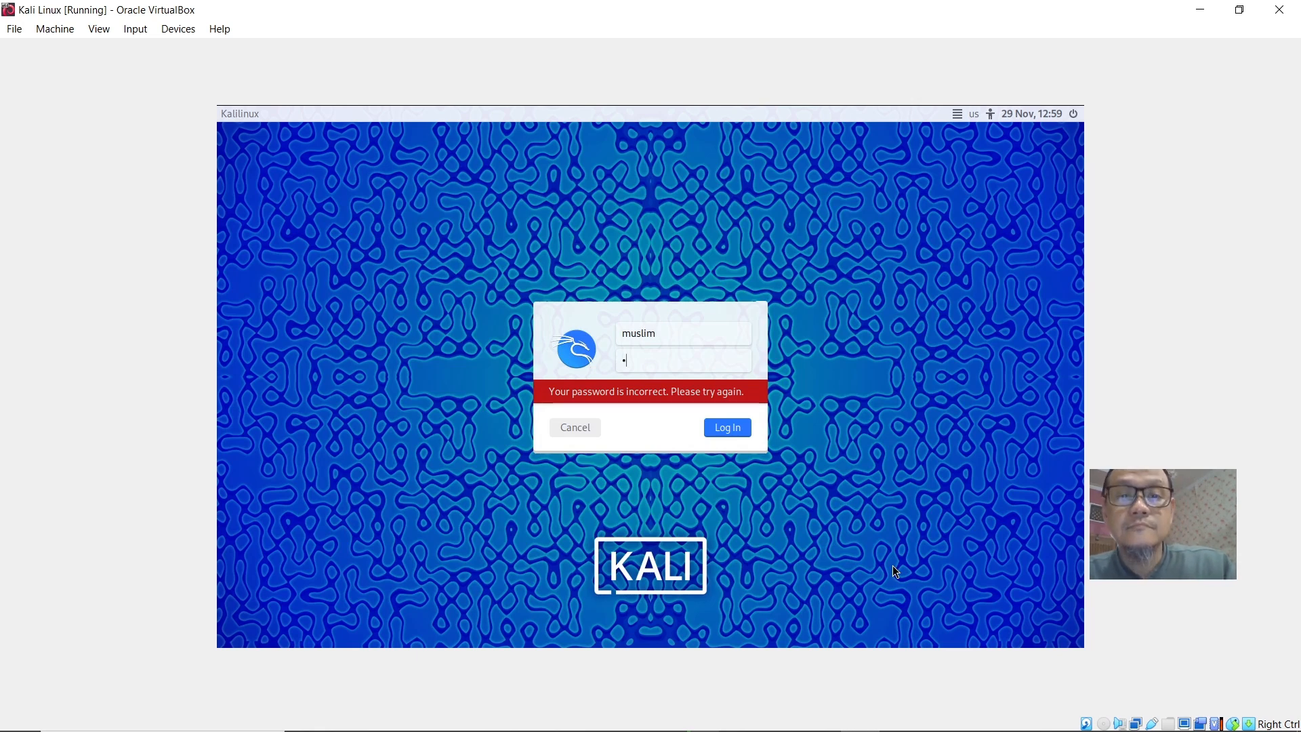
{"action": "type", "text": "•••••"}
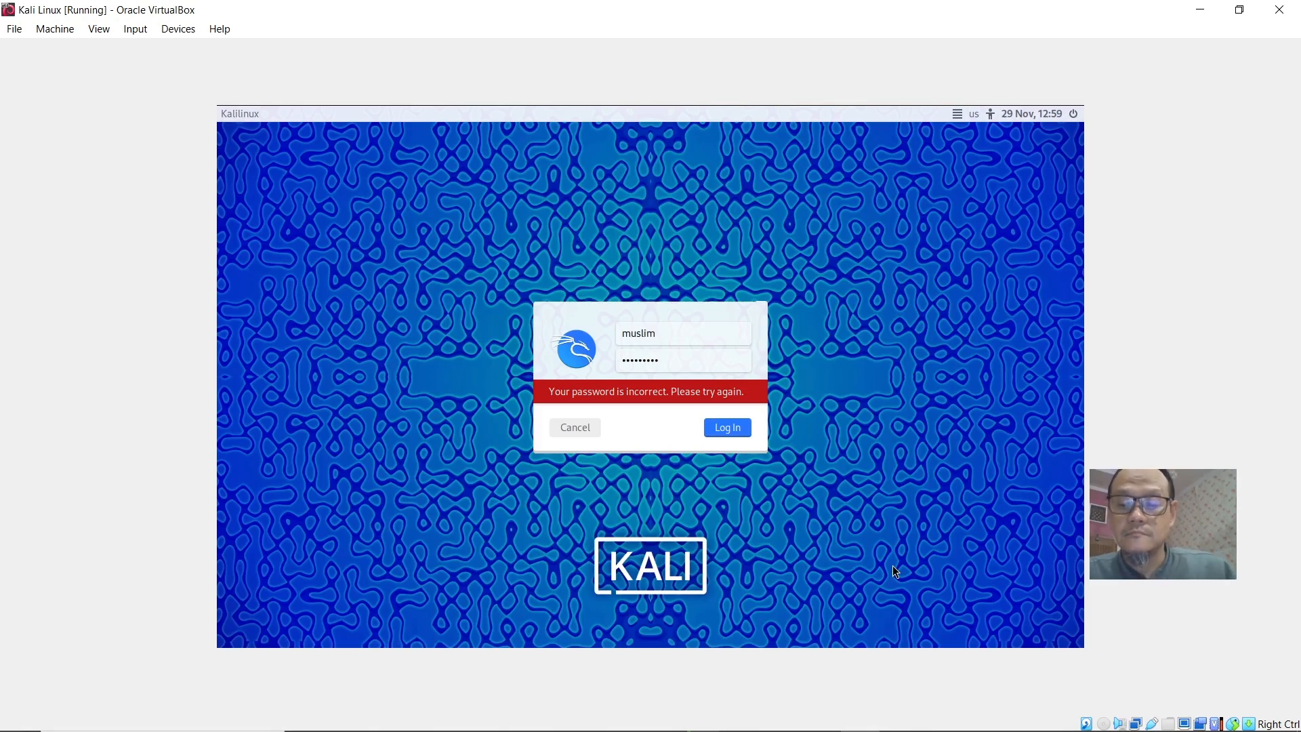
{"action": "key", "text": "Return"}
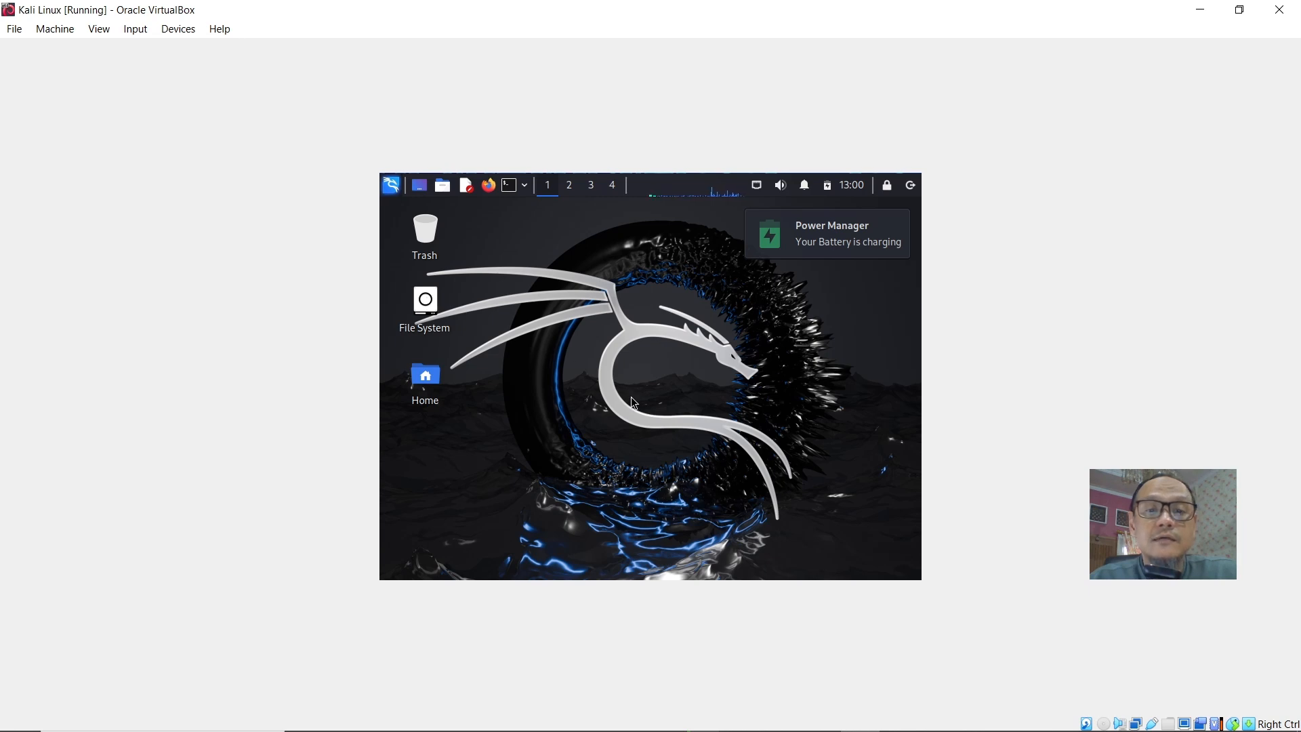
Switch the virtual machine window to full-screen mode.
{"action": "left_click", "coordinate": [110, 33]}
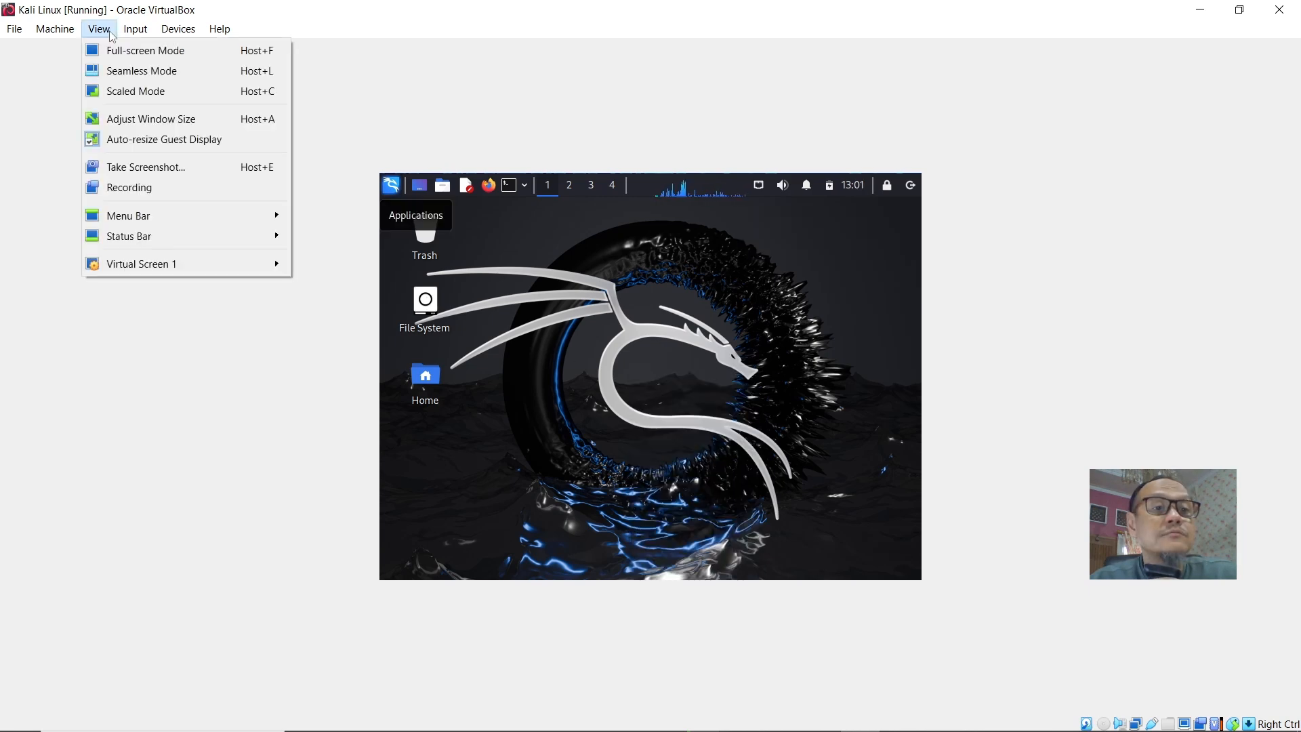
{"action": "left_click", "coordinate": [118, 51]}
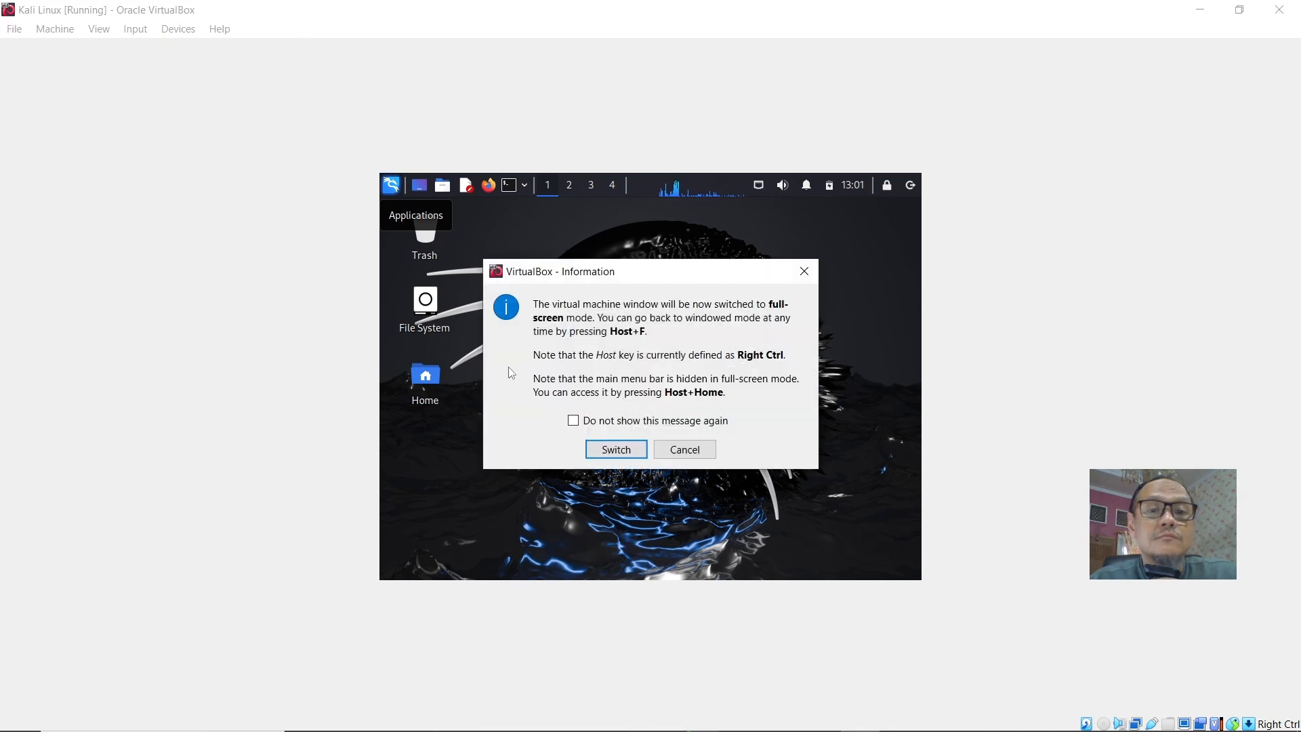
{"action": "left_click", "coordinate": [617, 450]}
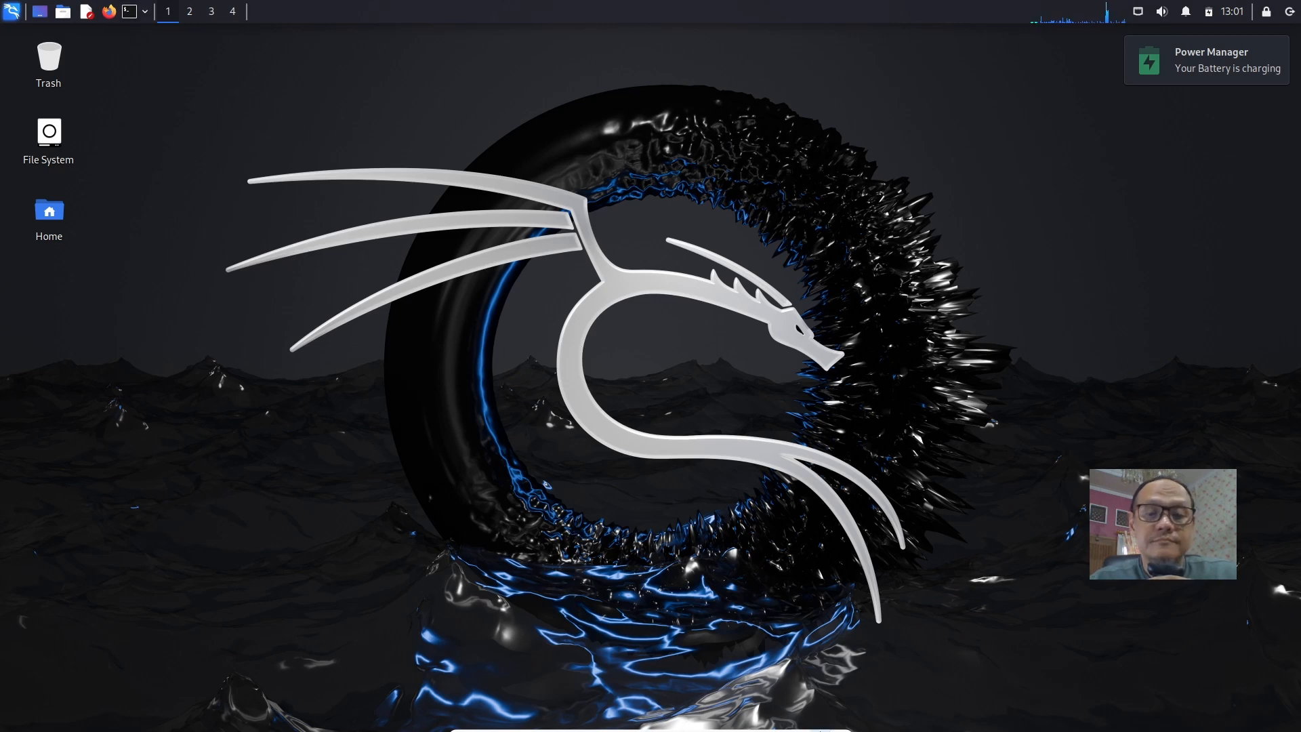
Exit full-screen mode for the virtual machine window.
{"action": "mouse_move", "coordinate": [678, 730]}
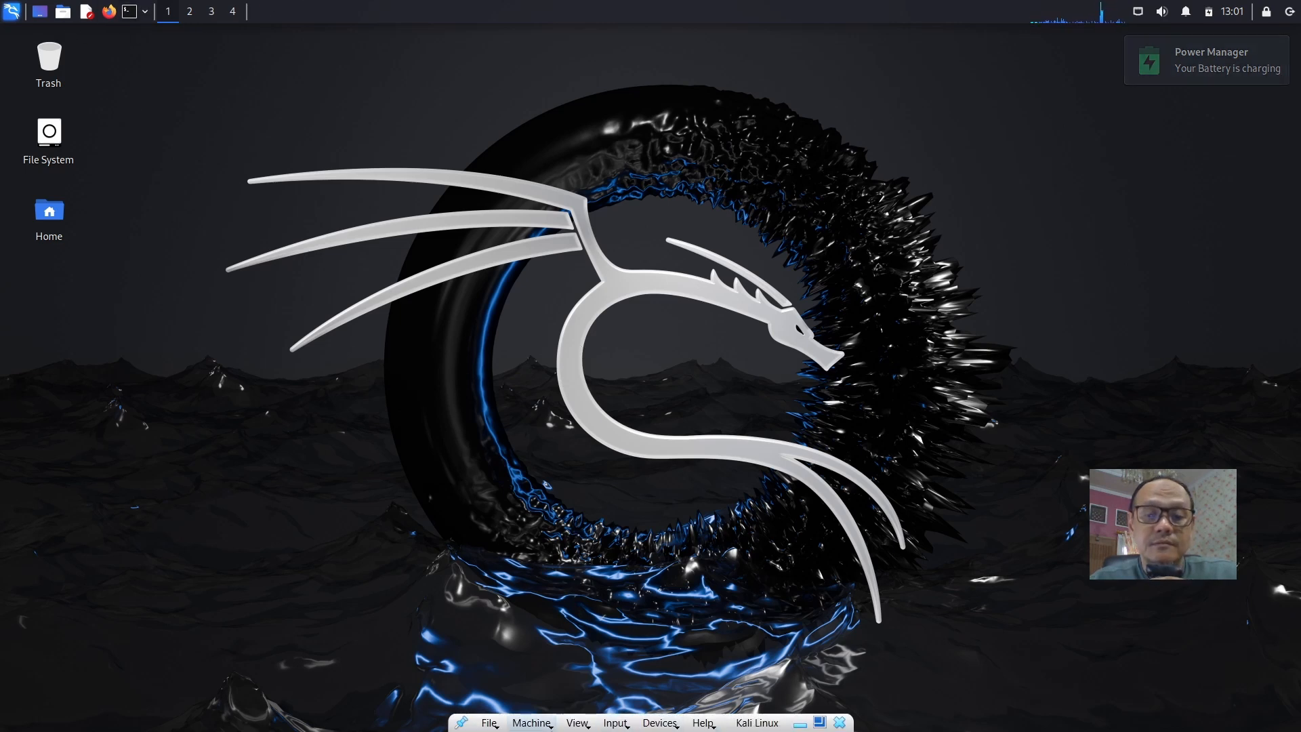
{"action": "left_click", "coordinate": [577, 722]}
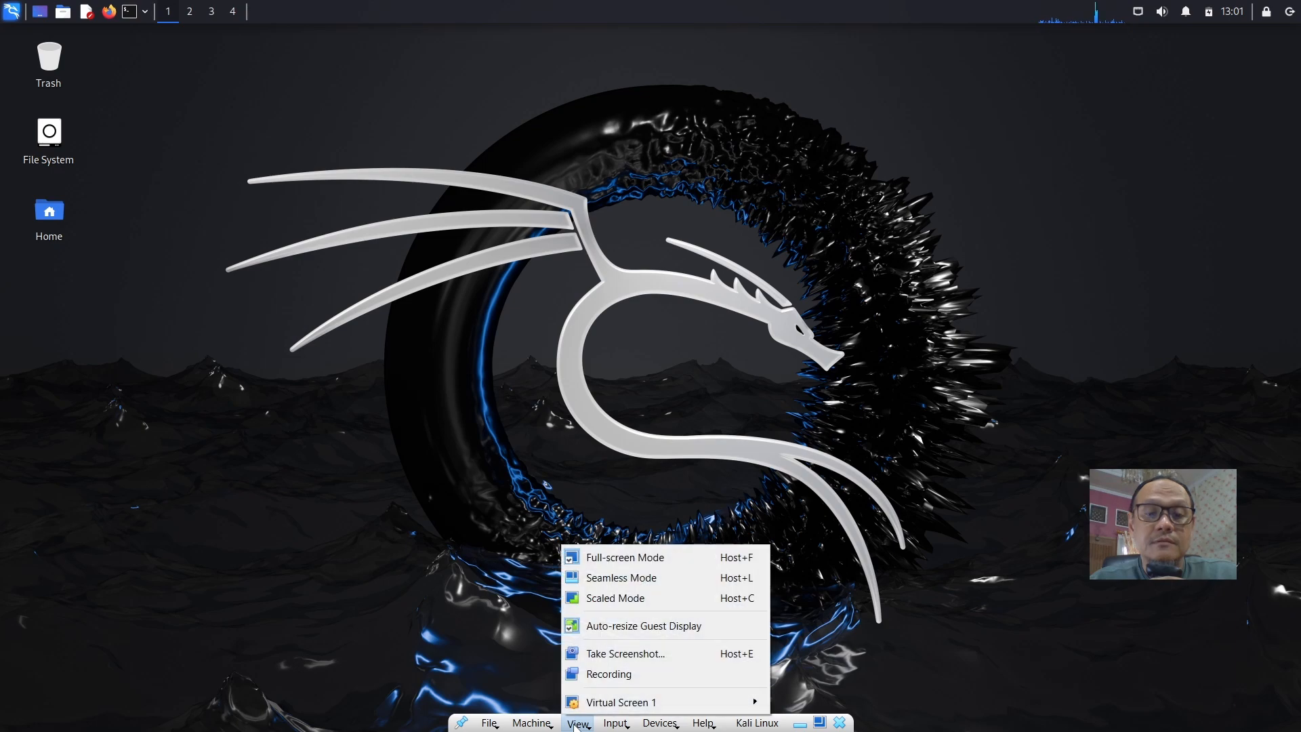
{"action": "left_click", "coordinate": [631, 558]}
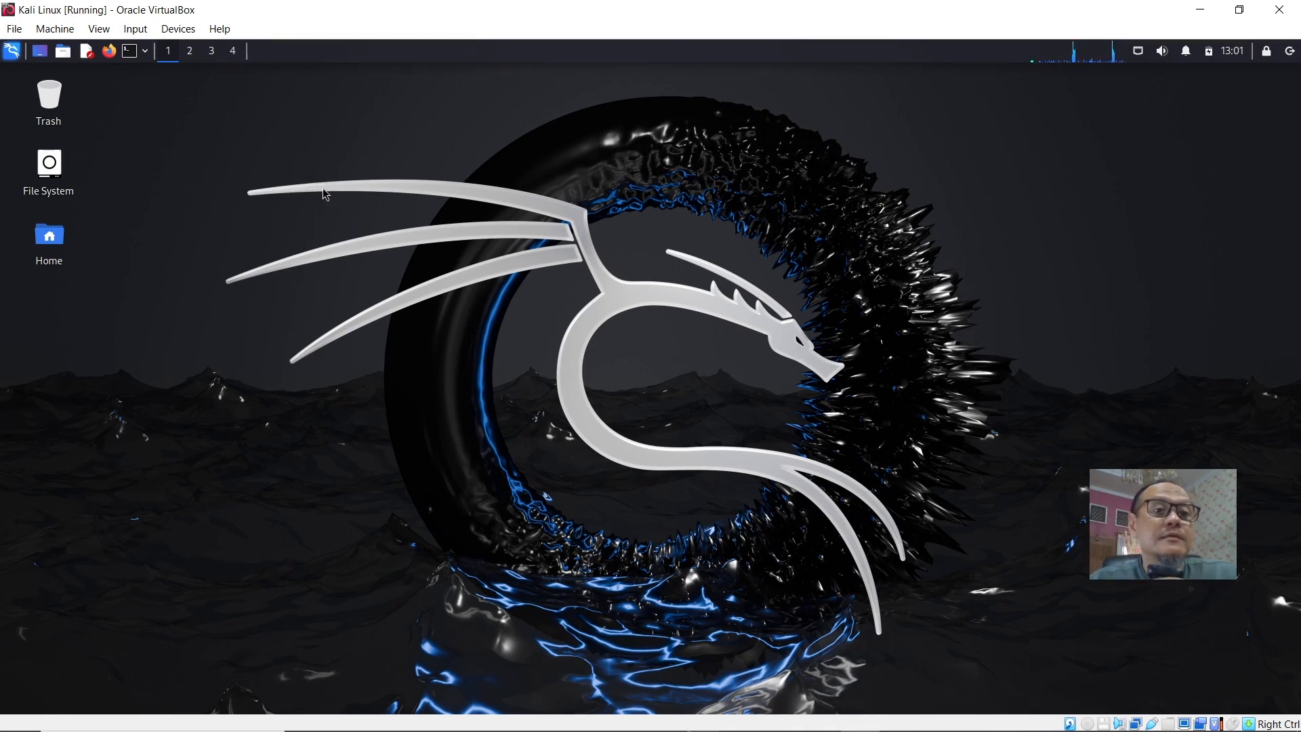
Switch the virtual machine window back to full-screen mode.
{"action": "left_click", "coordinate": [100, 30]}
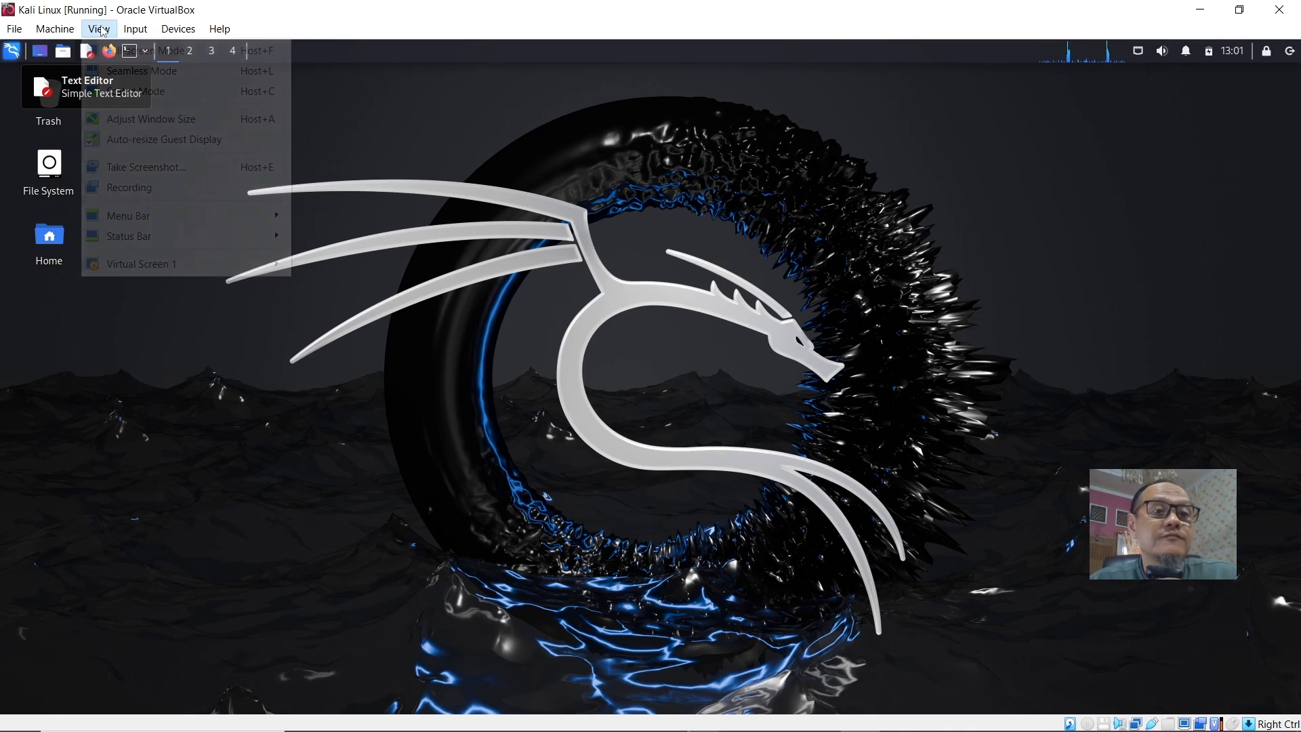
{"action": "left_click", "coordinate": [111, 50]}
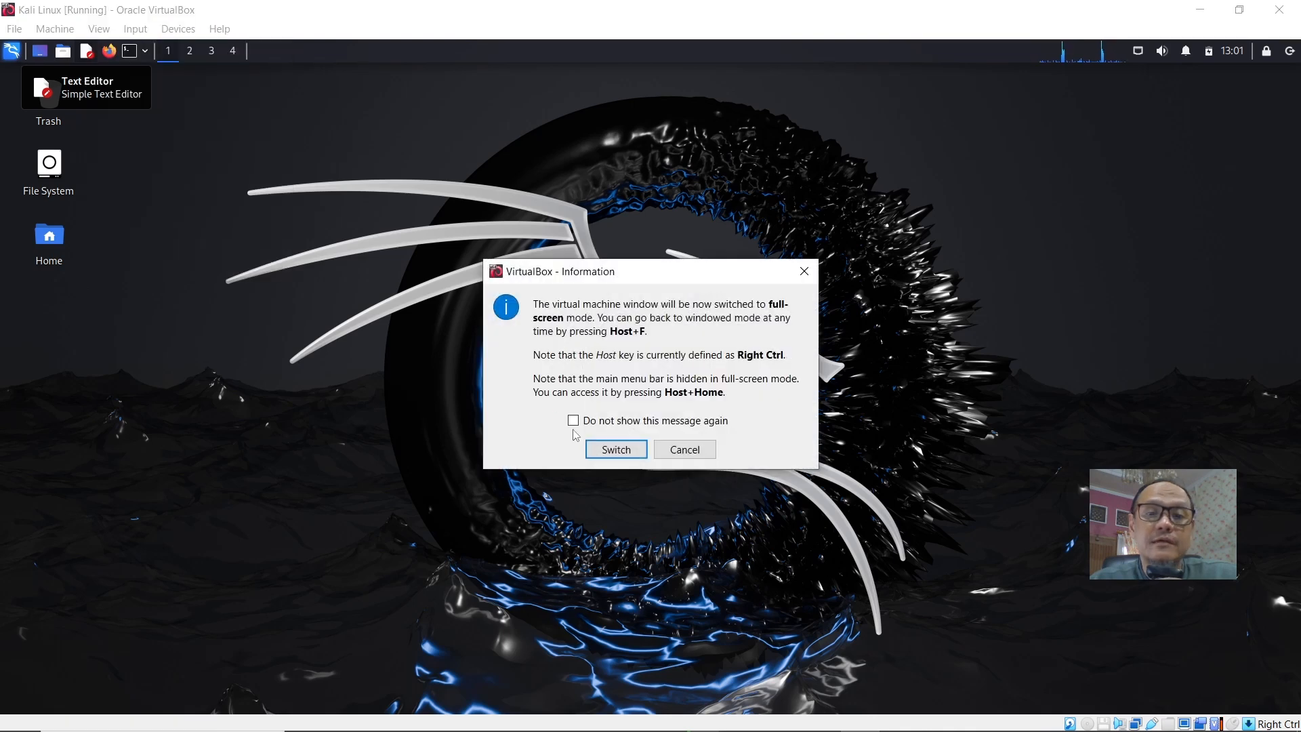
{"action": "left_click", "coordinate": [616, 452]}
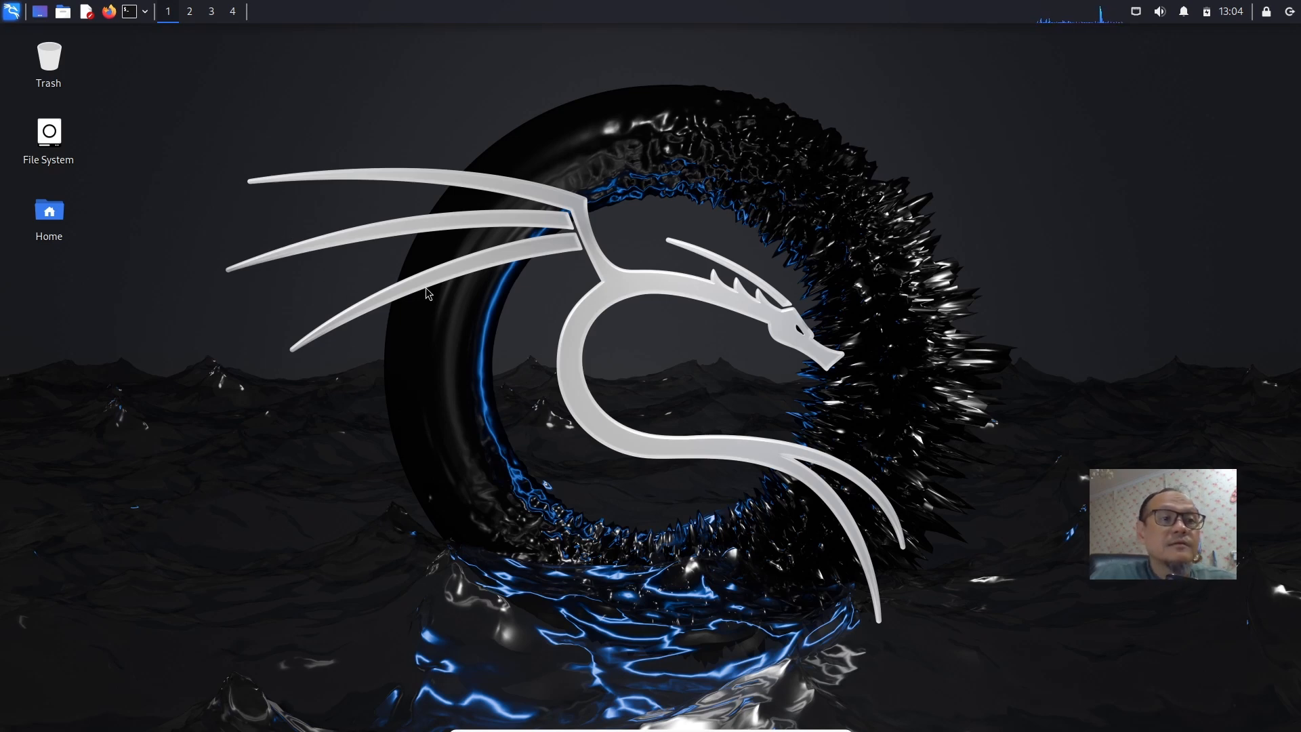
Browse the Information Gathering, Vulnerability Analysis, Web Application Analysis and Database Assessment categories in the applications menu.
{"action": "left_click", "coordinate": [12, 15]}
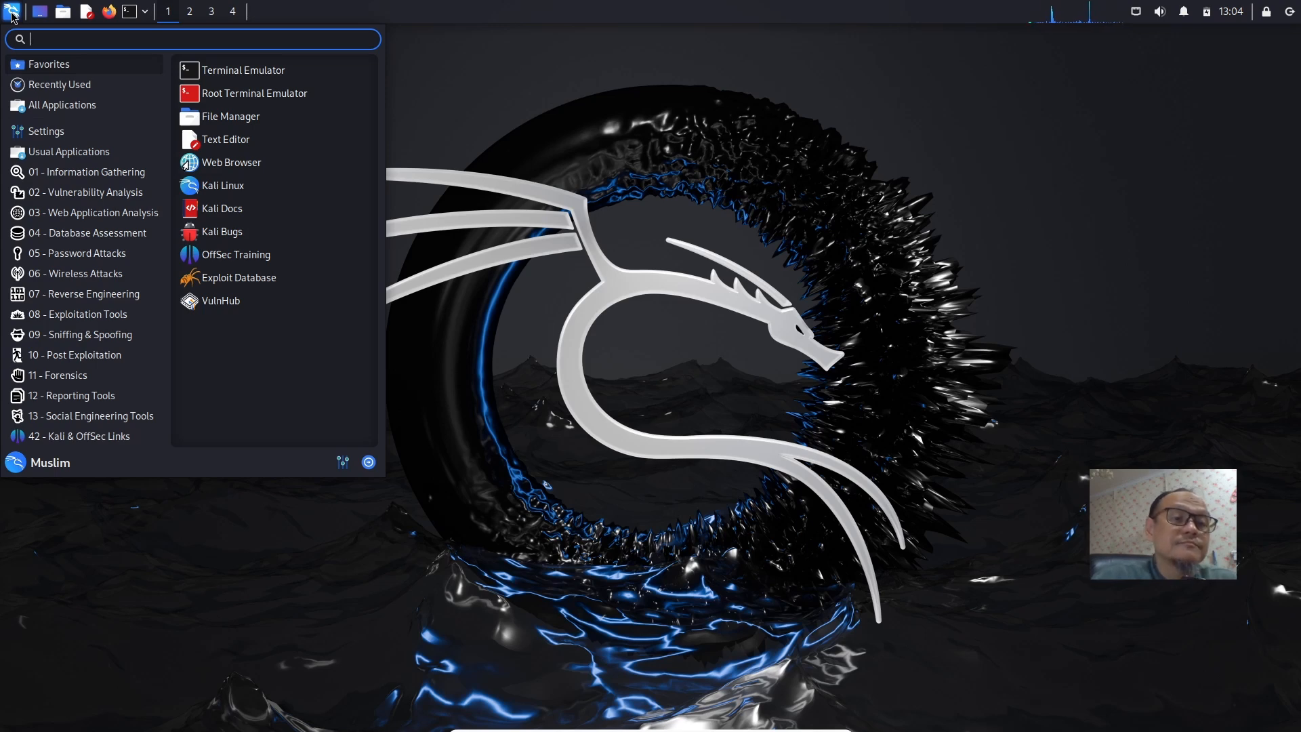
{"action": "left_click", "coordinate": [77, 176]}
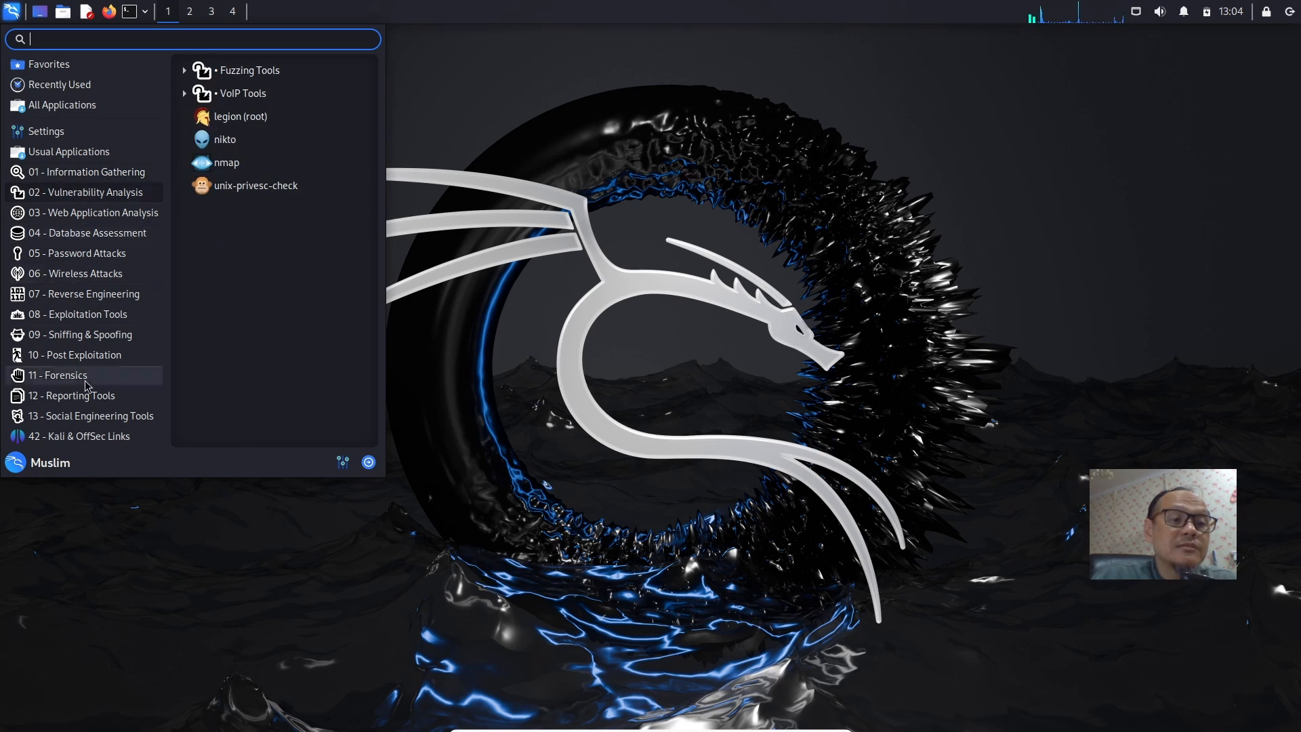
{"action": "mouse_move", "coordinate": [72, 418]}
{"action": "mouse_move", "coordinate": [75, 177]}
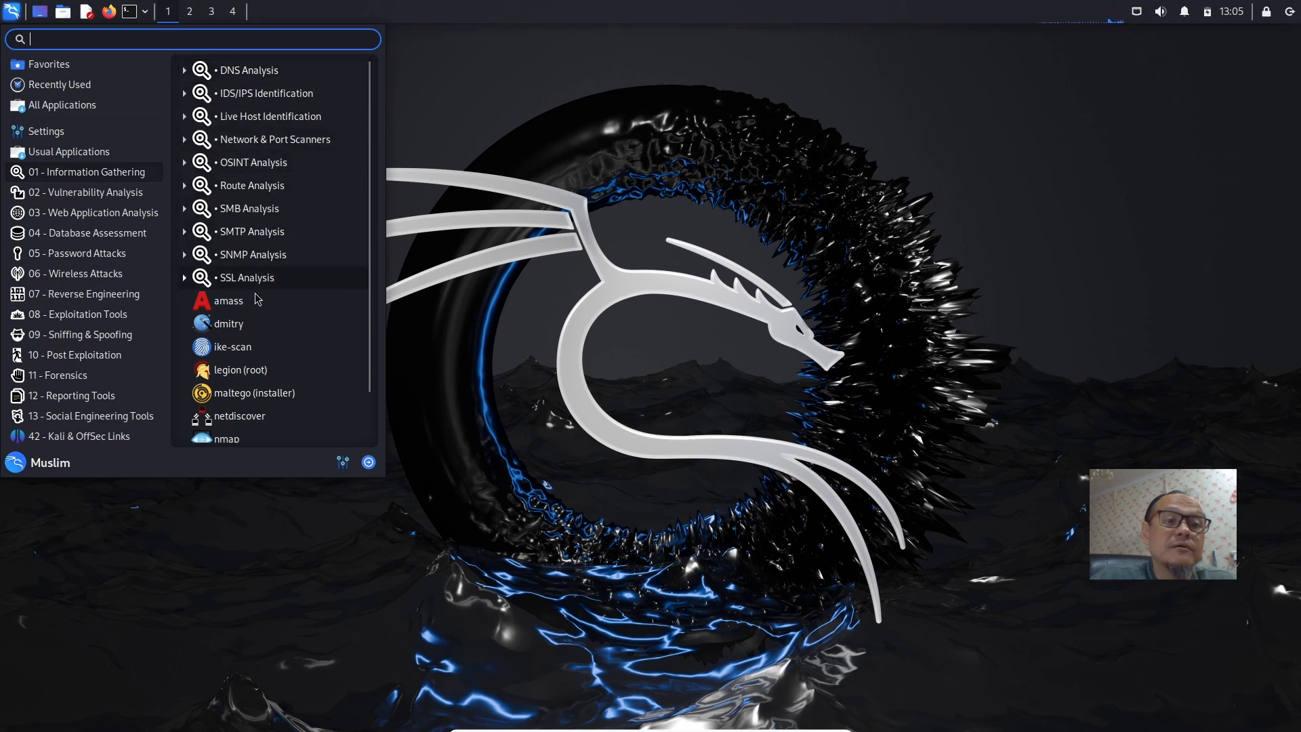
{"action": "scroll", "coordinate": [241, 414], "scroll_direction": "down", "scroll_amount": 1}
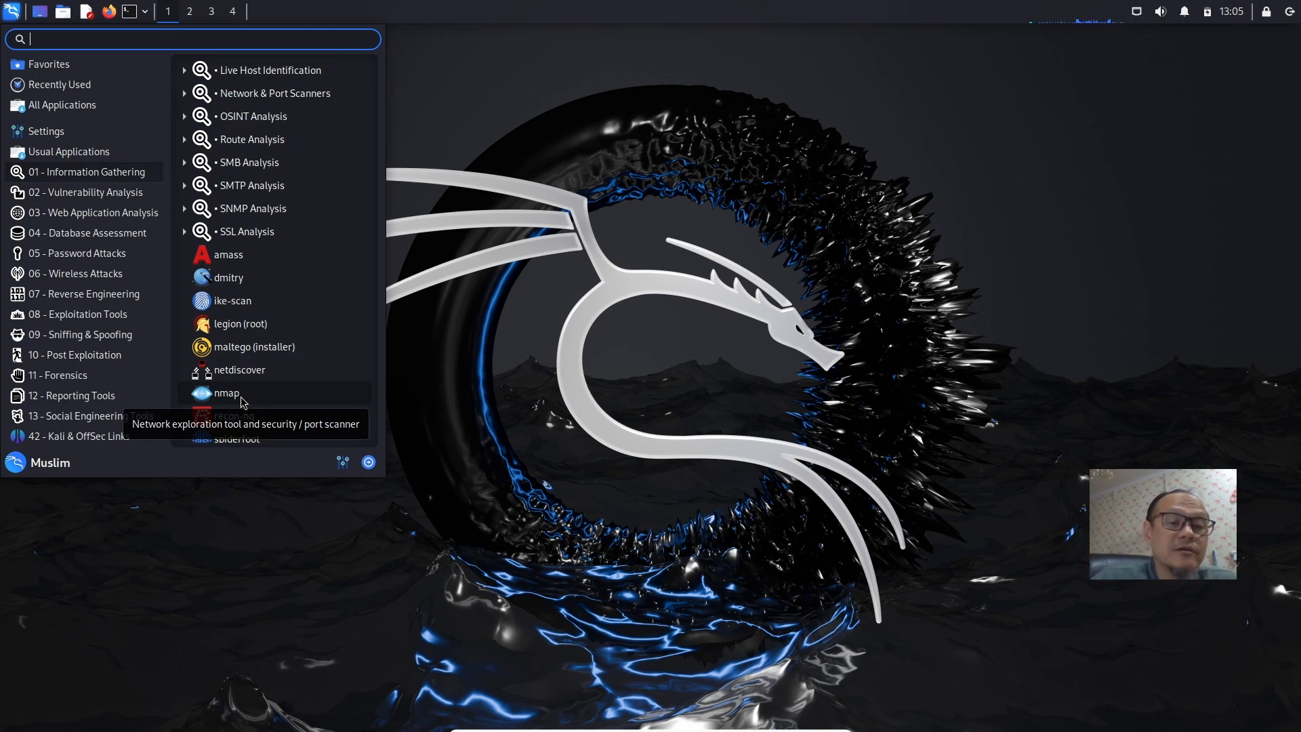
{"action": "left_click", "coordinate": [52, 196]}
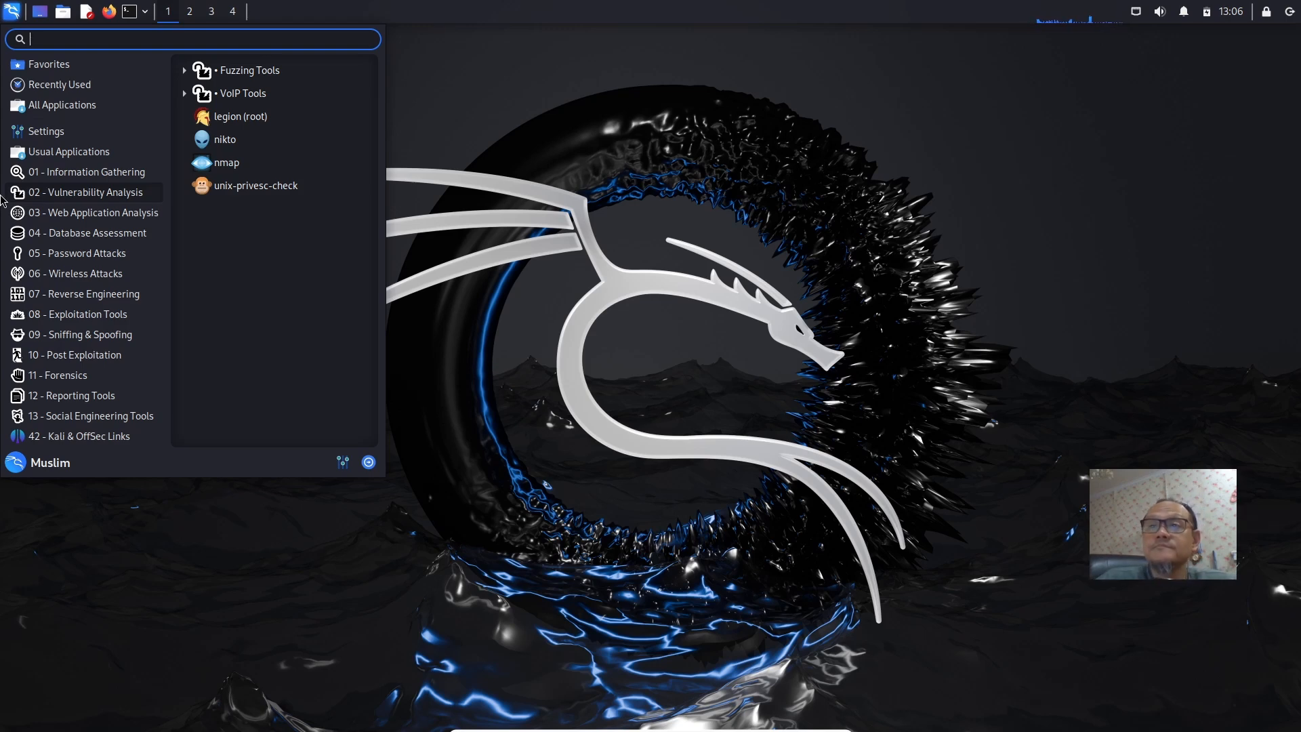
{"action": "left_click", "coordinate": [75, 215]}
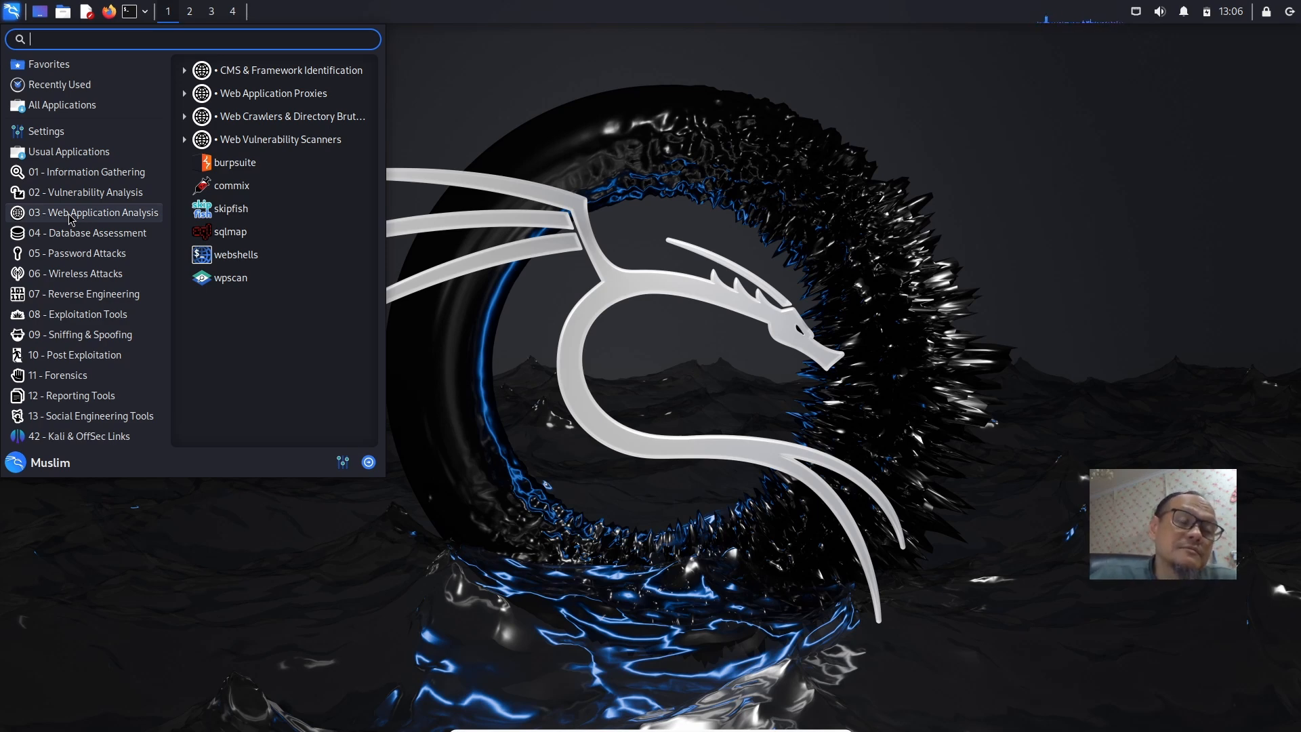
{"action": "left_click", "coordinate": [72, 237]}
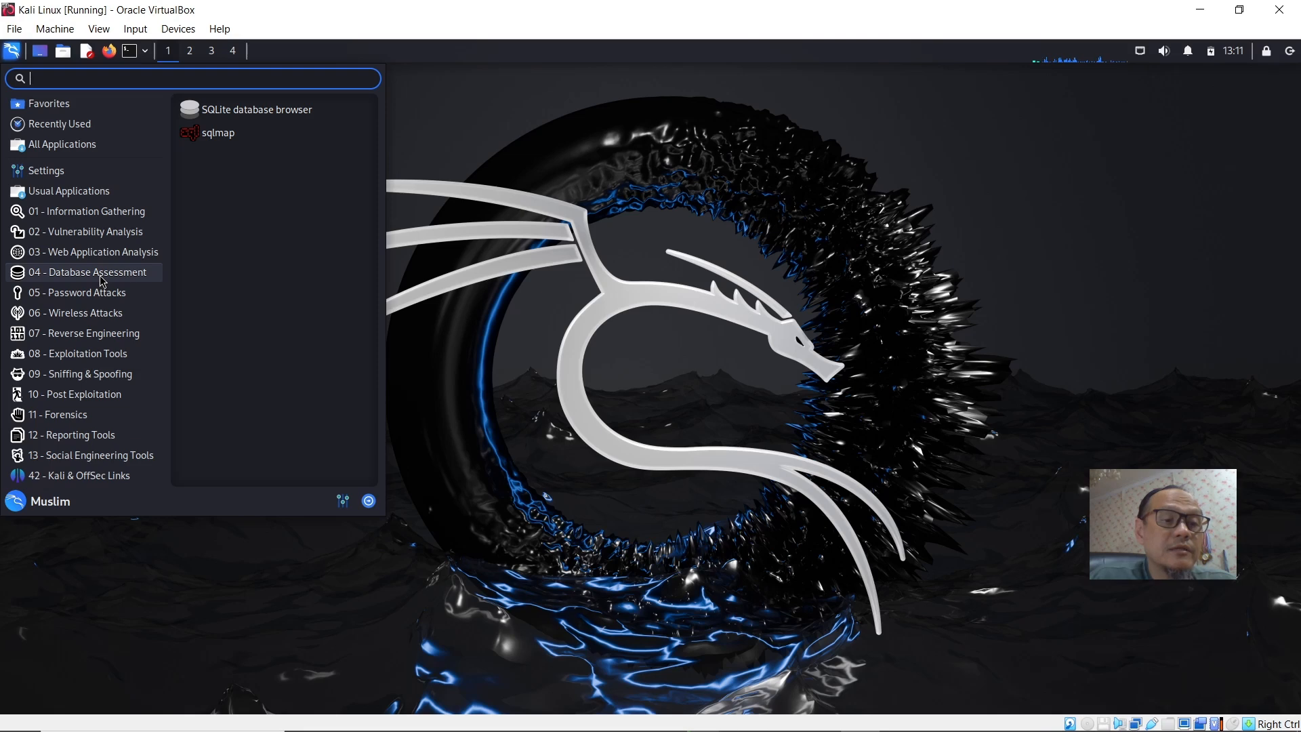
Browse the Password Attacks, Wireless Attacks, Exploitation Tools, Sniffing & Spoofing and Forensics categories and close the menu.
{"action": "left_click", "coordinate": [95, 297]}
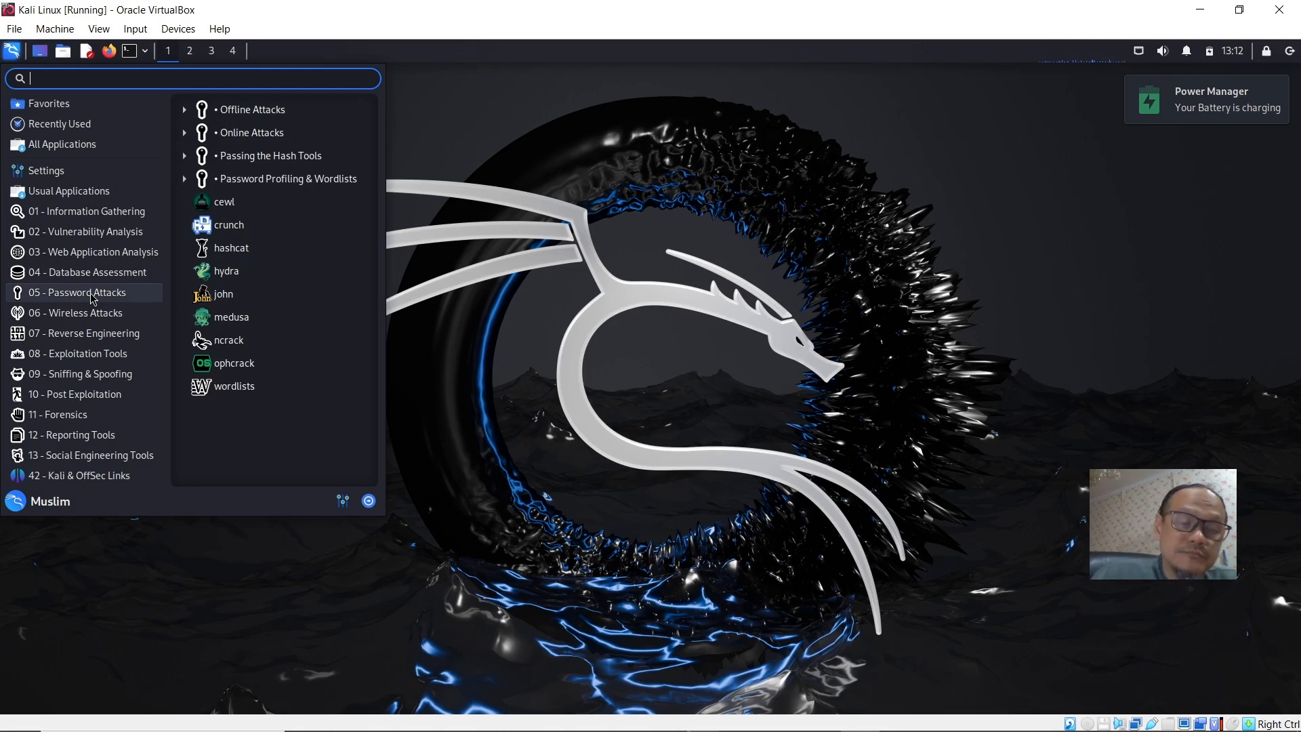
{"action": "mouse_move", "coordinate": [82, 318]}
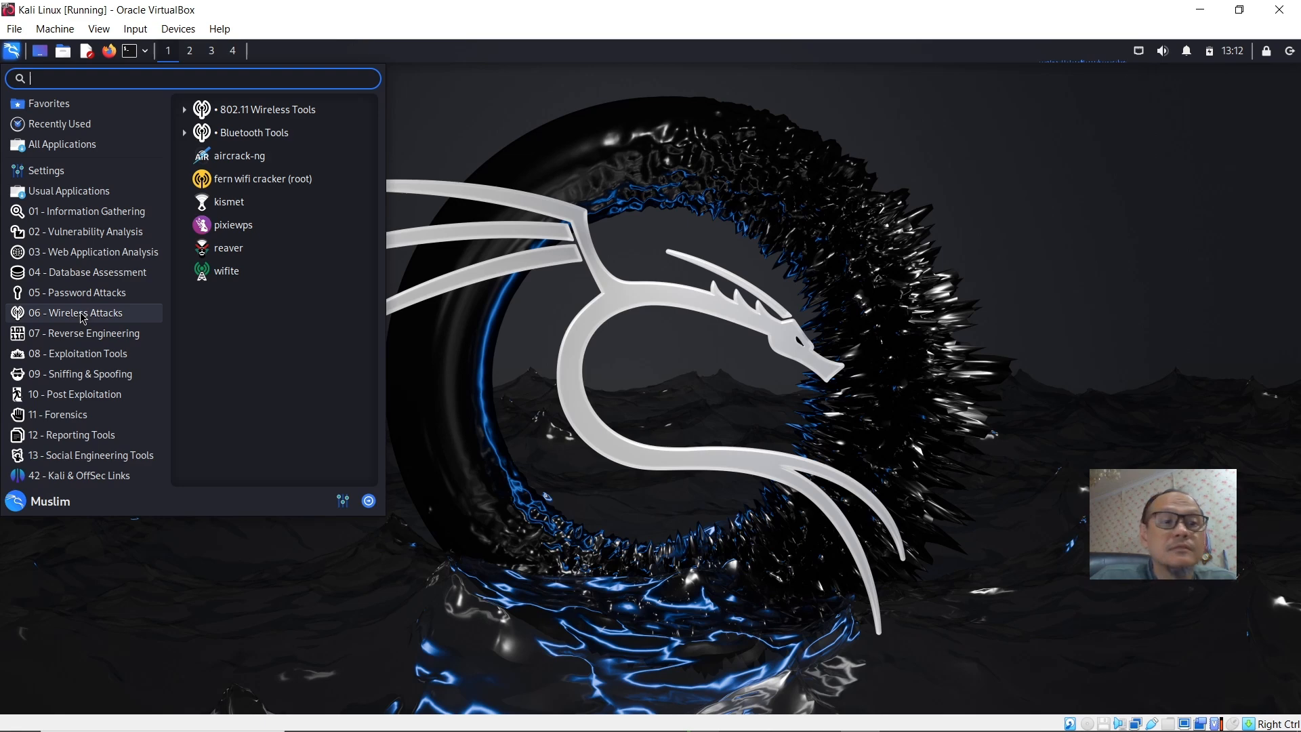
{"action": "mouse_move", "coordinate": [69, 343]}
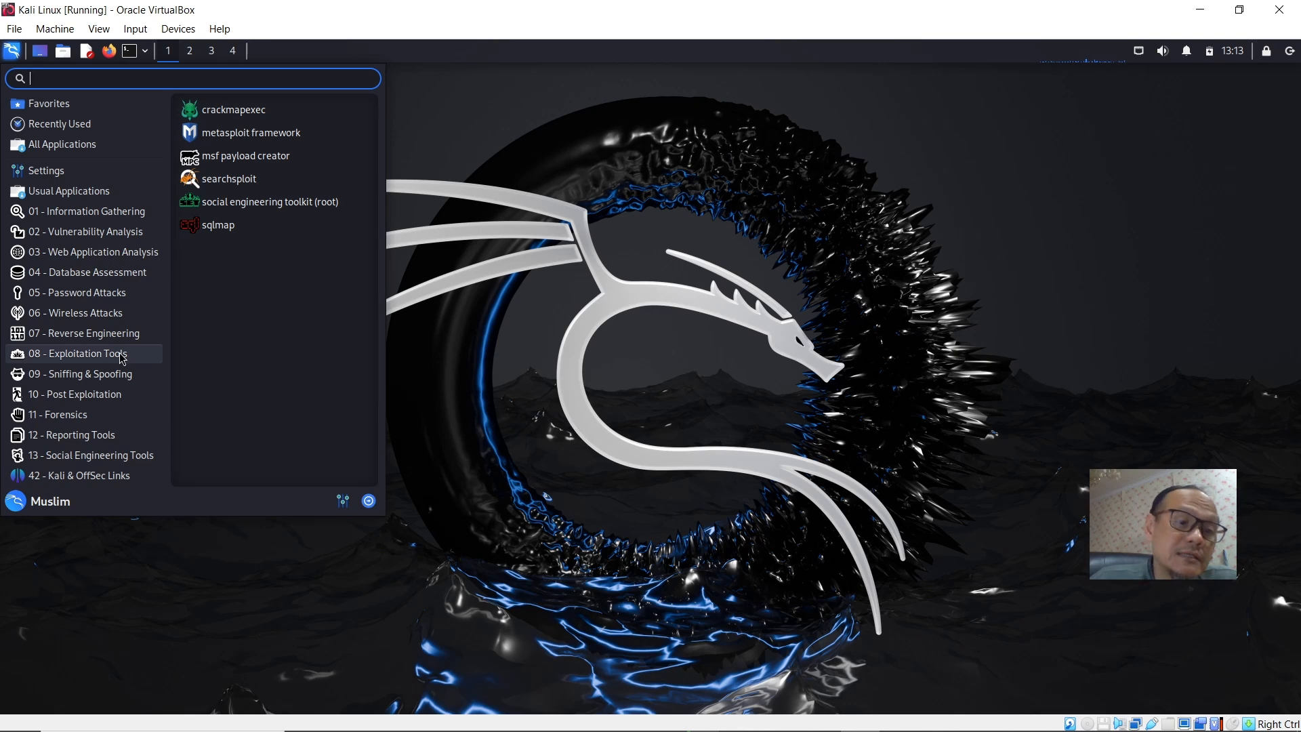
{"action": "left_click", "coordinate": [112, 375]}
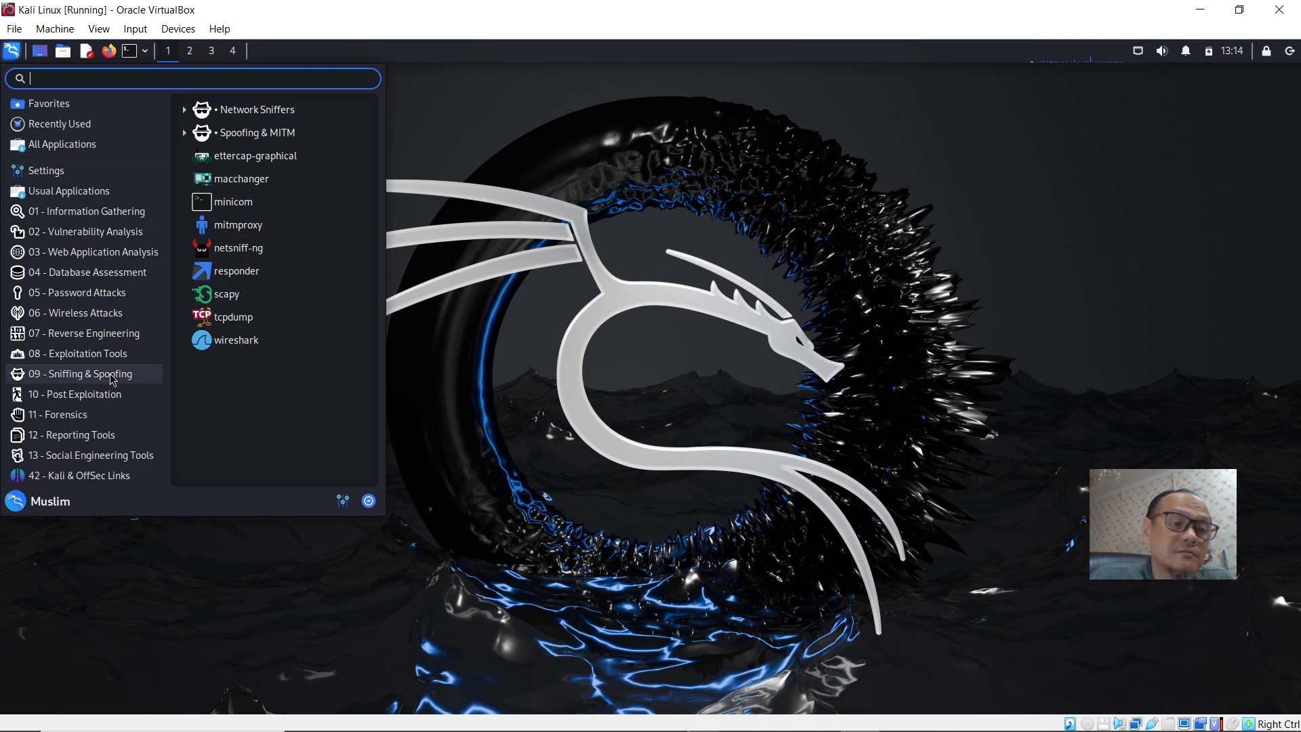
{"action": "mouse_move", "coordinate": [93, 404]}
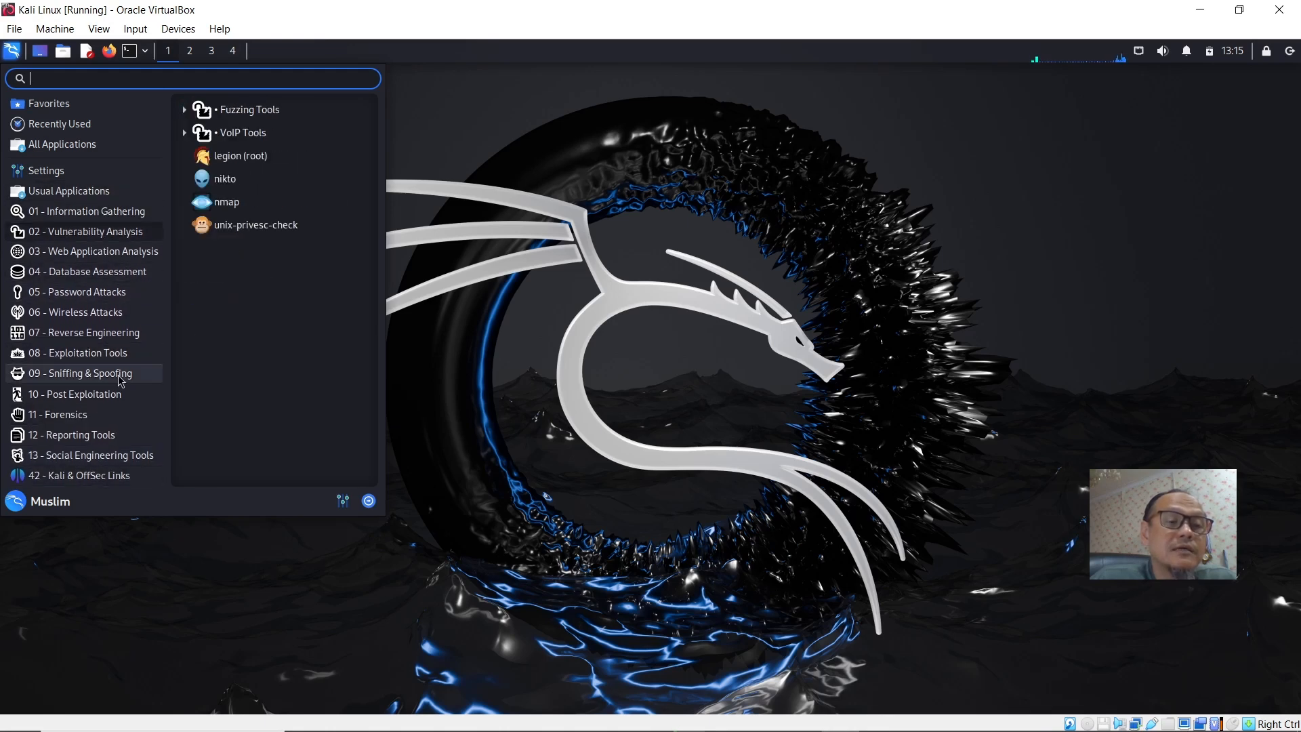
{"action": "mouse_move", "coordinate": [136, 414]}
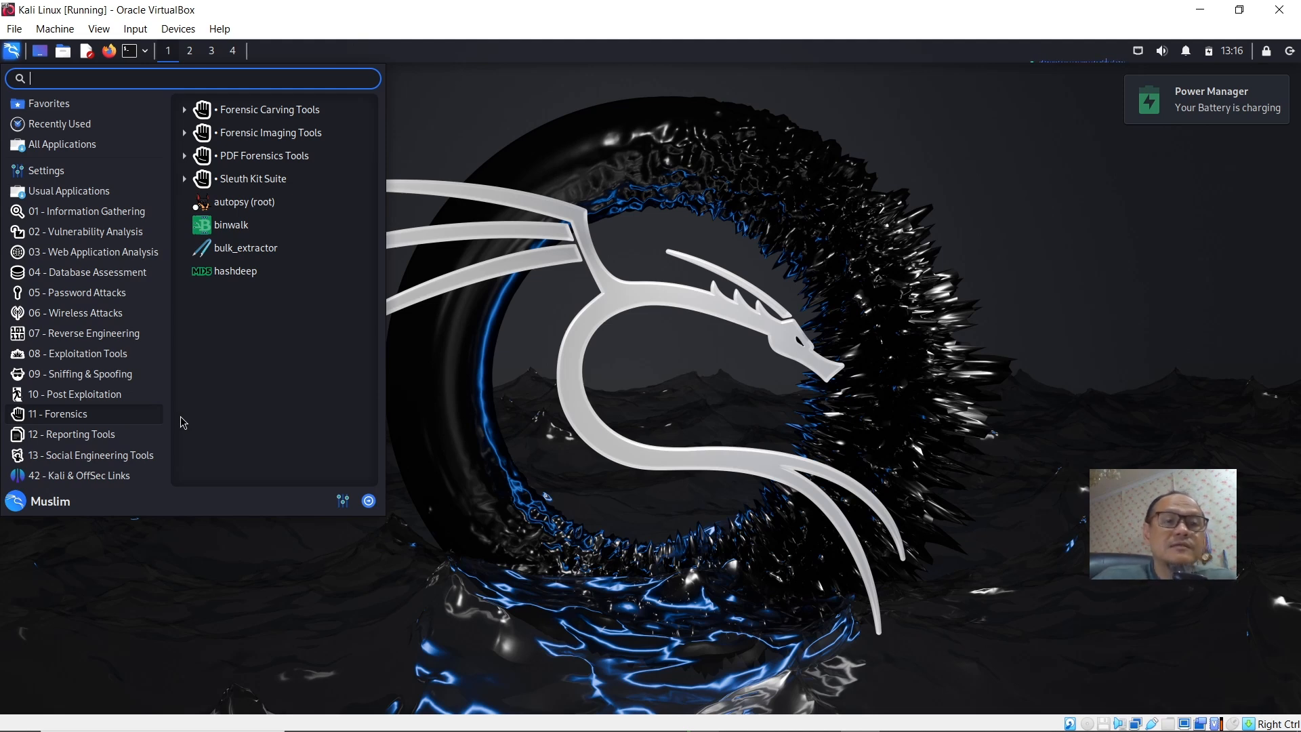
{"action": "left_click", "coordinate": [416, 317]}
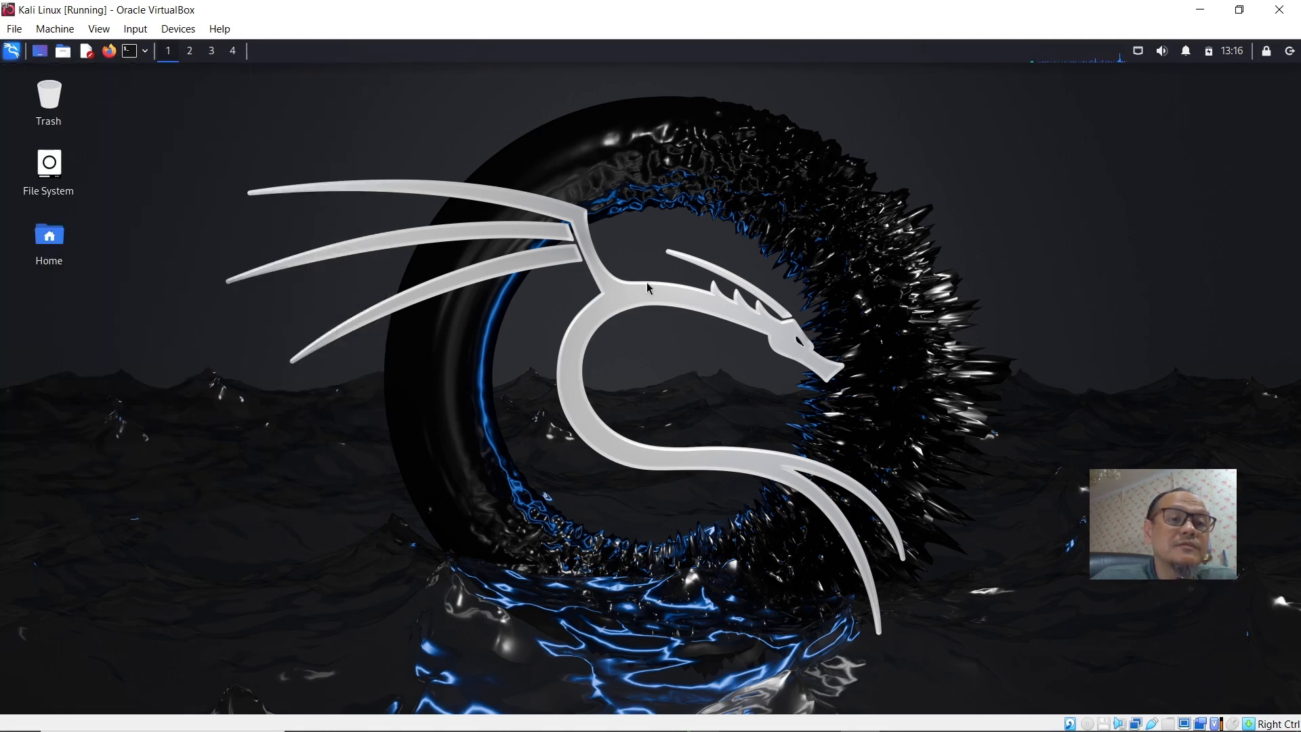
Open a terminal emulator window, move it toward the centre of the desktop and clear the screen.
{"action": "left_click", "coordinate": [130, 53]}
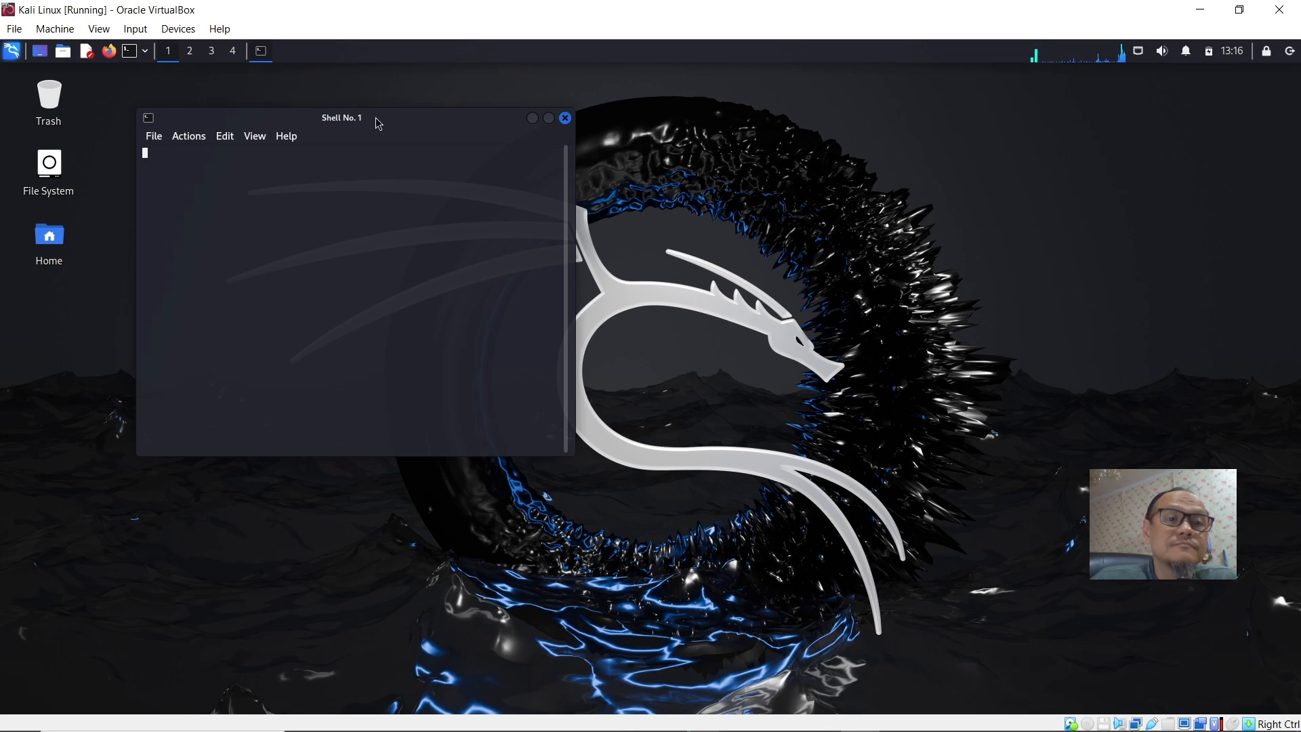
{"action": "left_click_drag", "start_coordinate": [376, 117], "coordinate": [541, 173]}
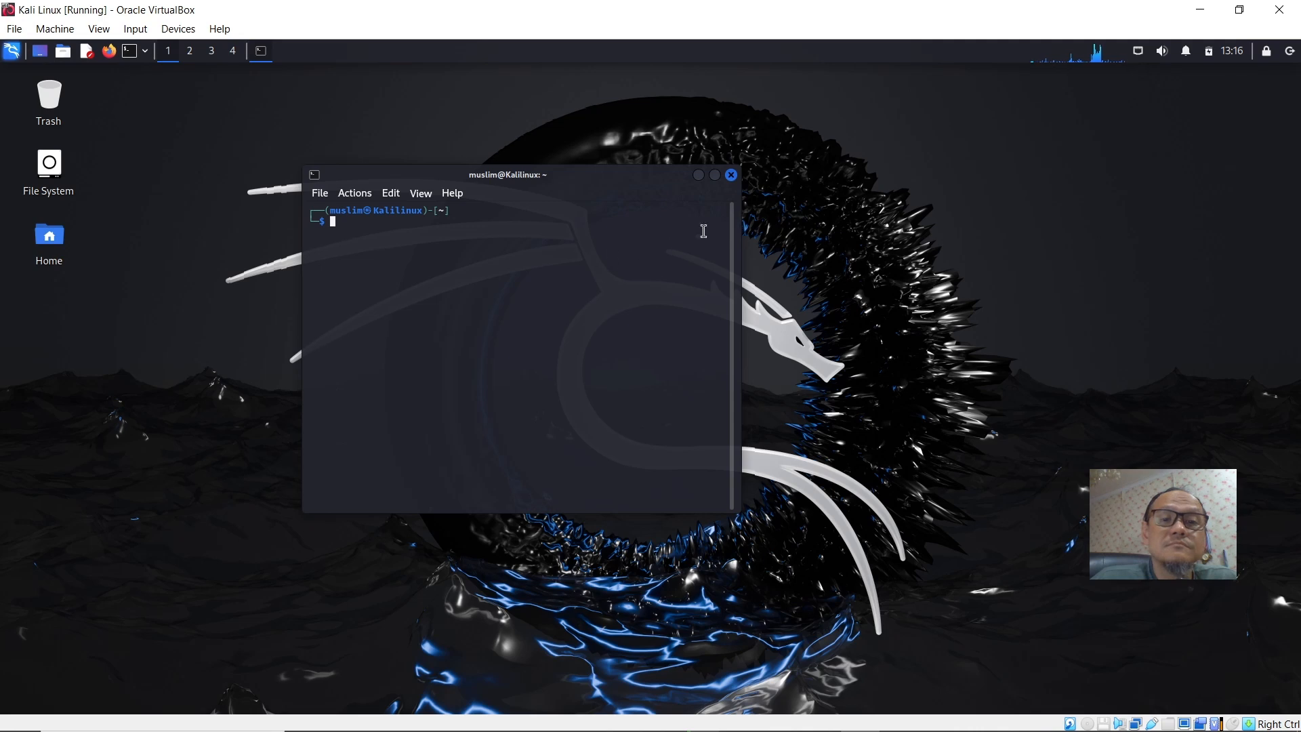
{"action": "key", "text": "ctrl+l"}
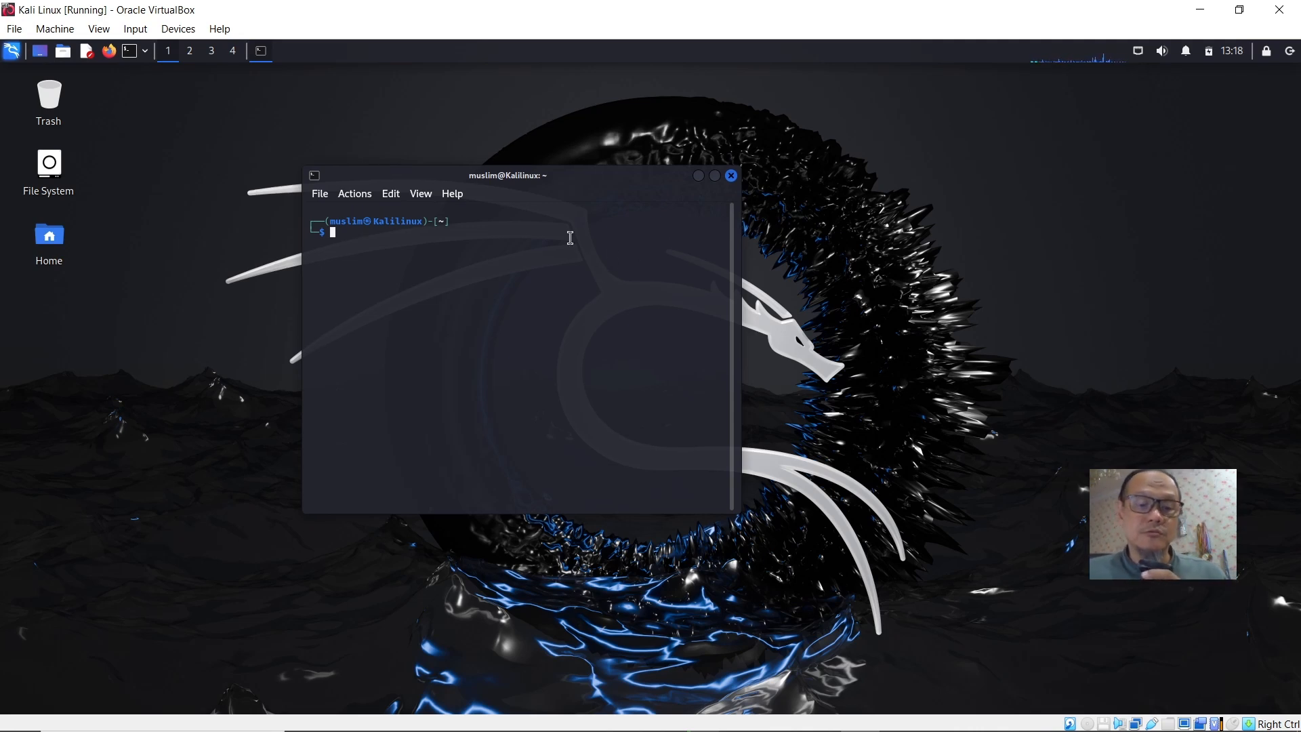
Print the working directory with pwd and try running the whoami command.
{"action": "type", "text": "pwd"}
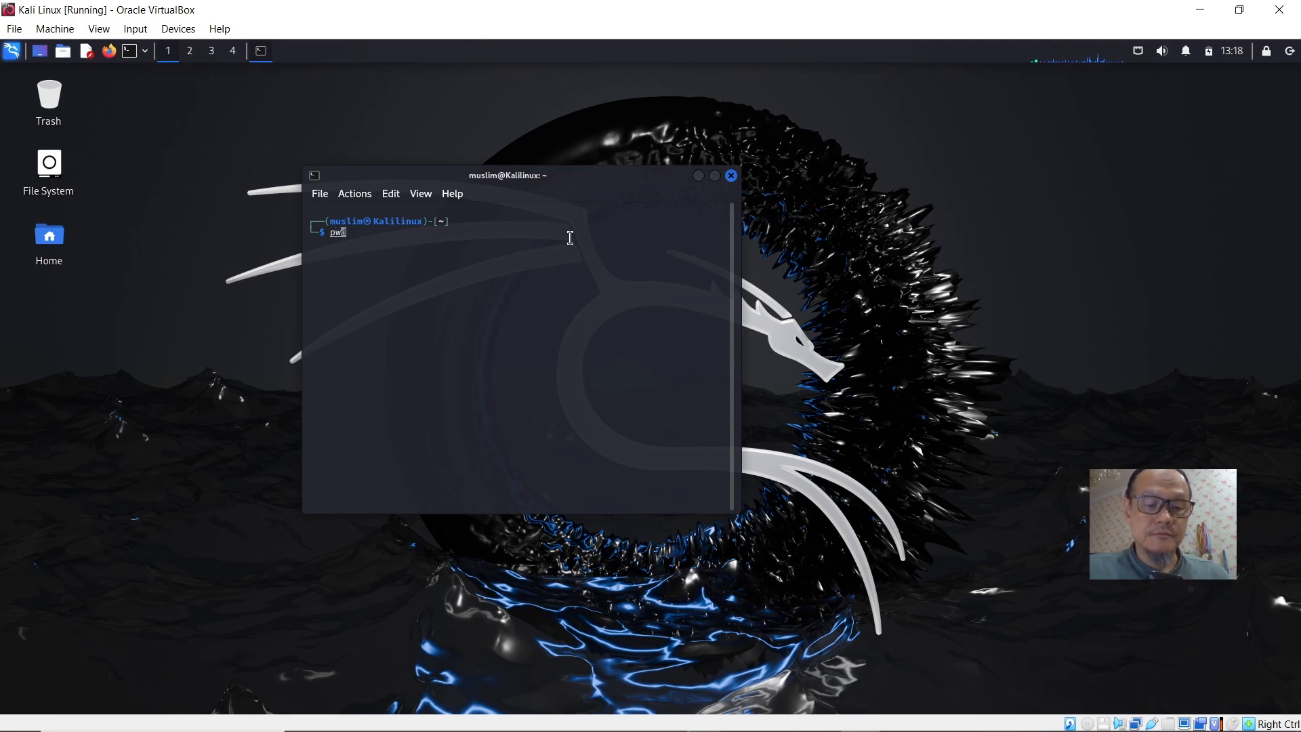
{"action": "key", "text": "Return"}
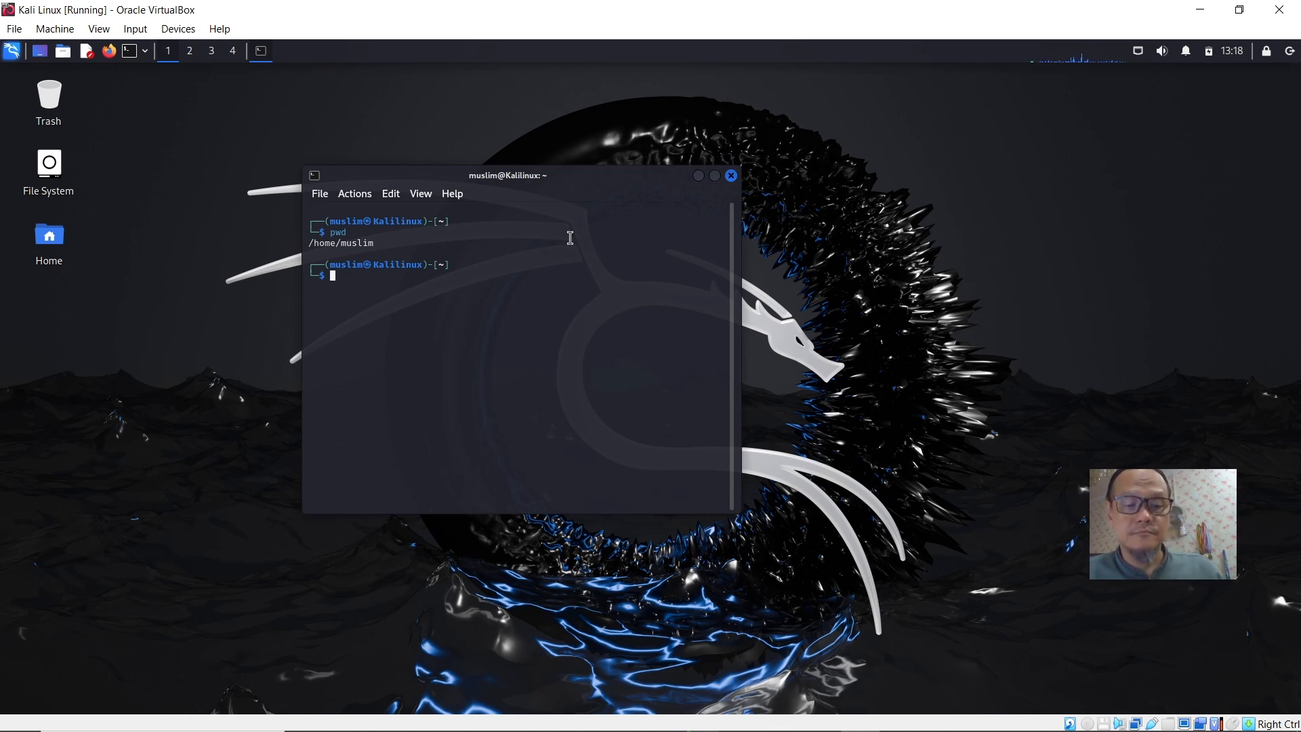
{"action": "type", "text": "whom"}
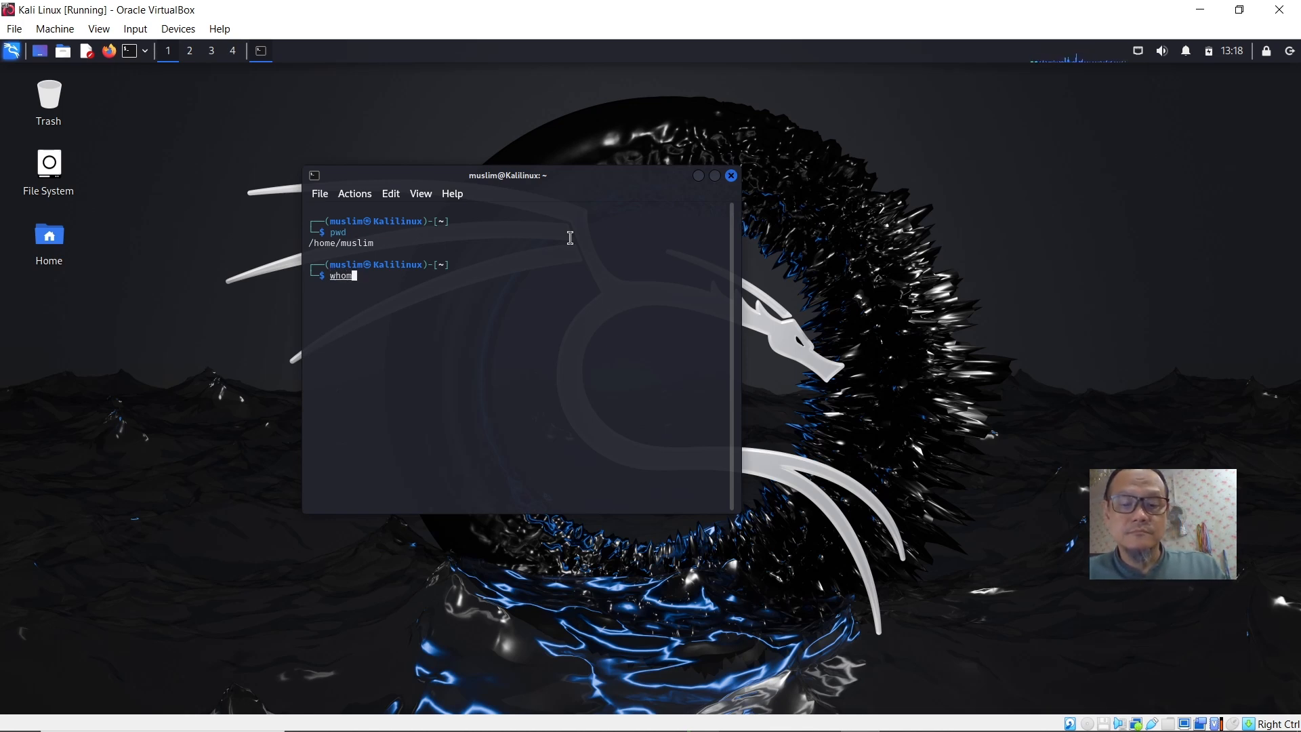
{"action": "type", "text": "i"}
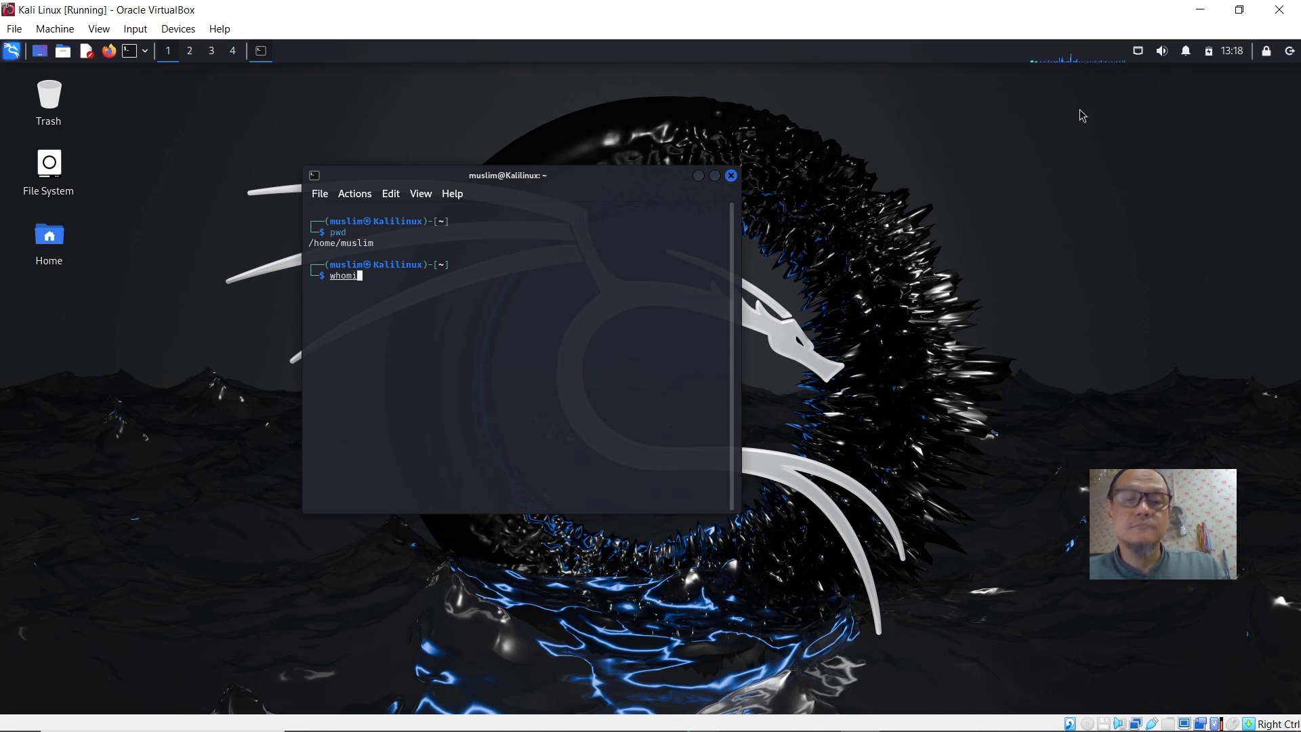
{"action": "key", "text": "Return"}
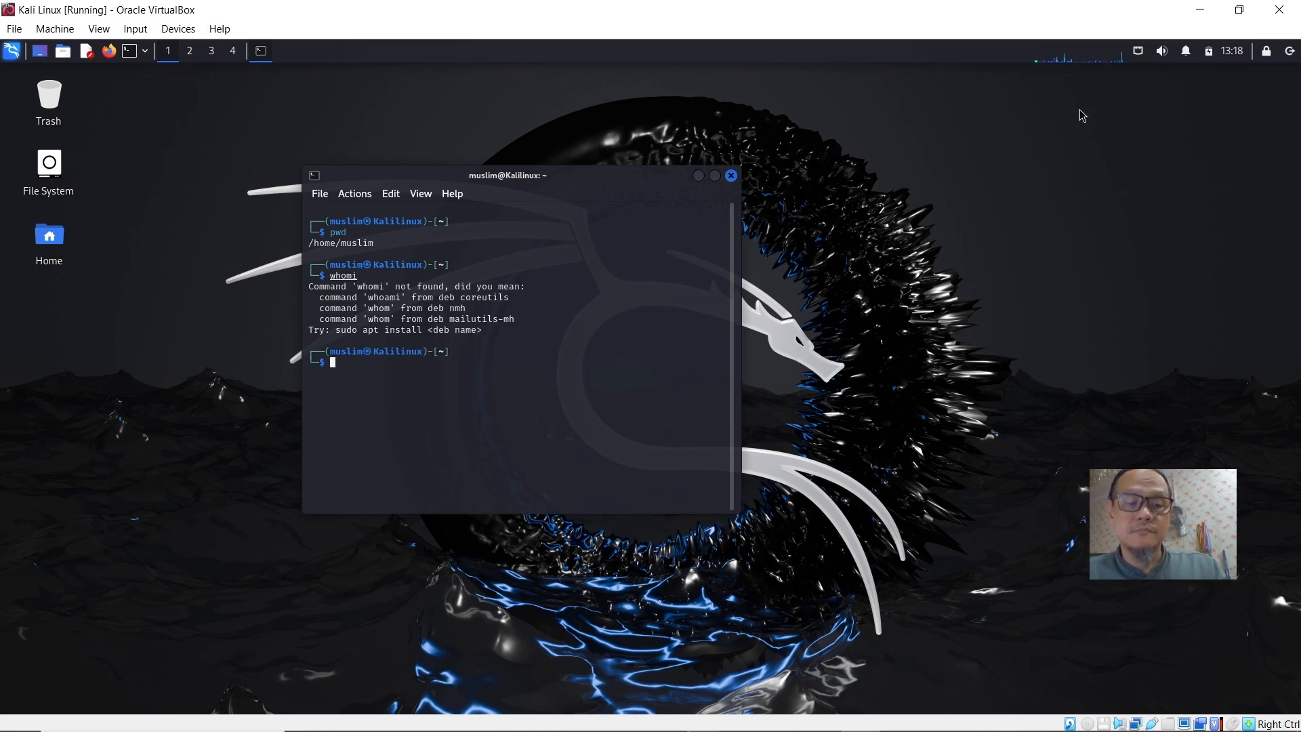
Recall the previous command, correct it to whoami and run it.
{"action": "key", "text": "Up"}
{"action": "key", "text": "Left"}
{"action": "key", "text": "Left"}
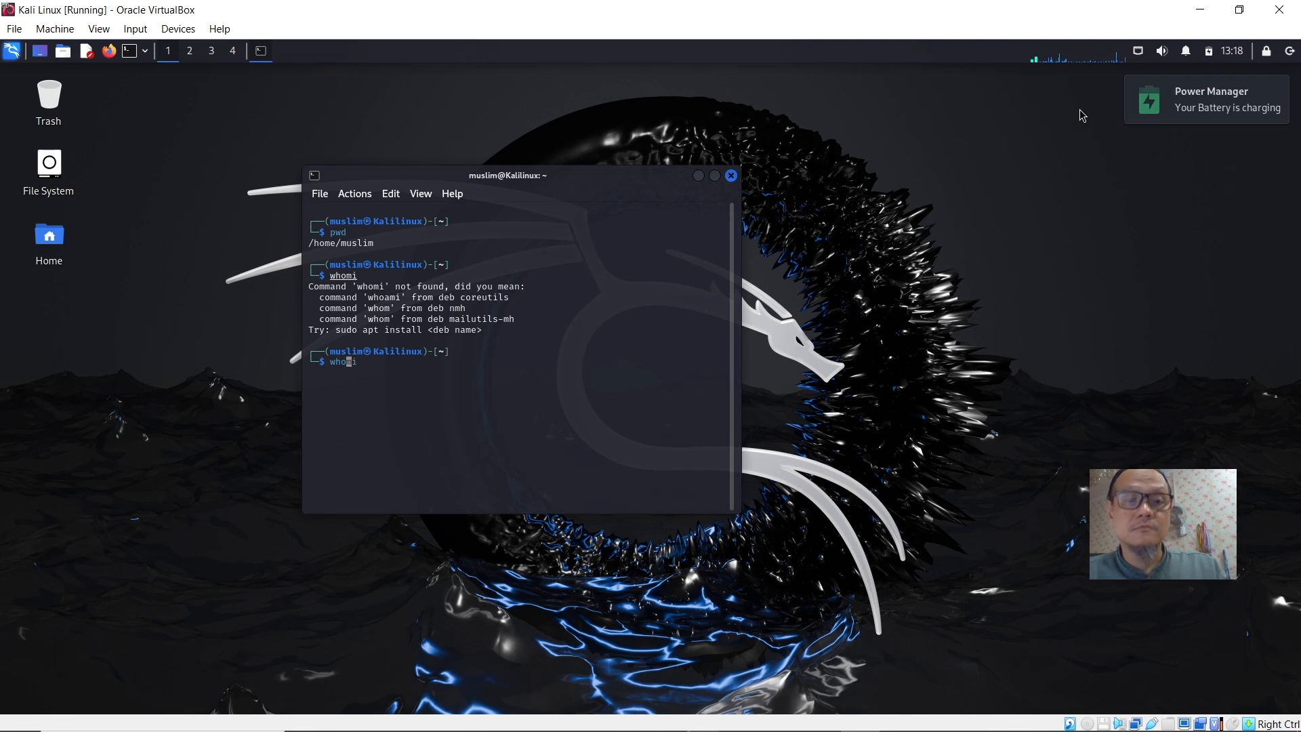
{"action": "type", "text": "a"}
{"action": "key", "text": "Right"}
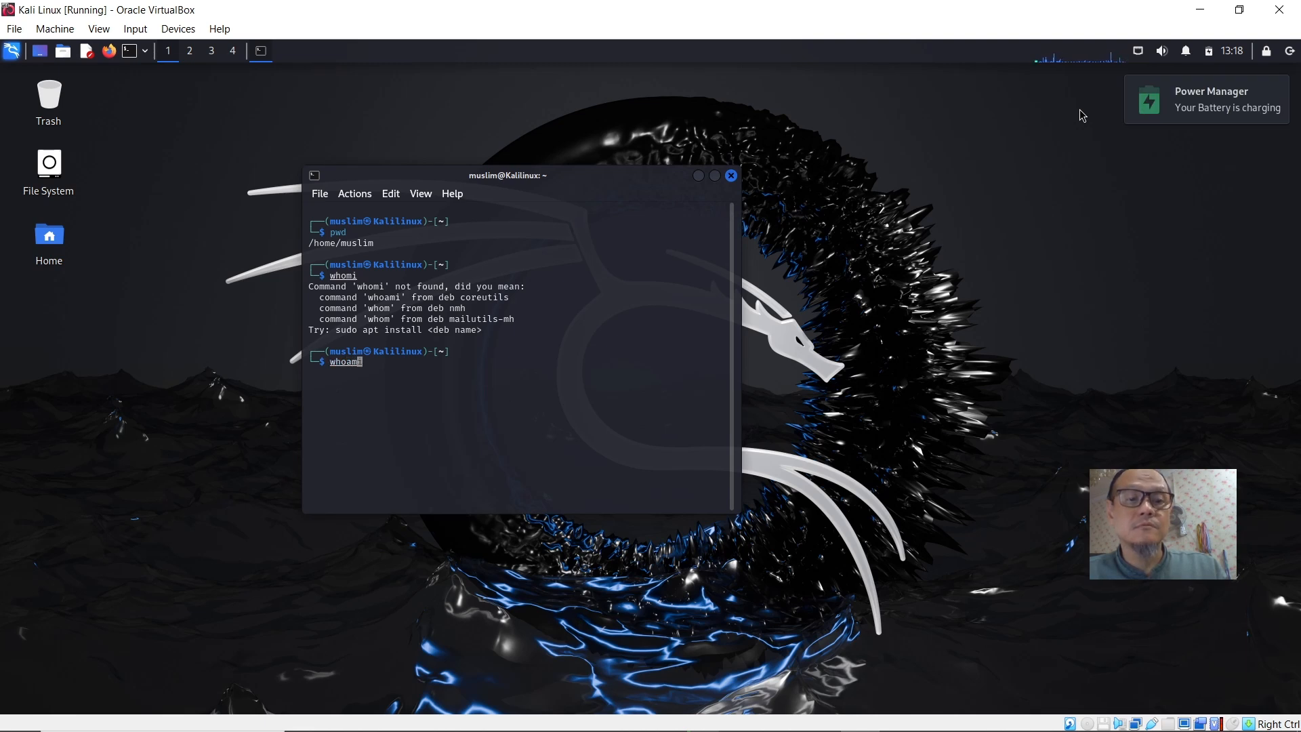
{"action": "key", "text": "Return"}
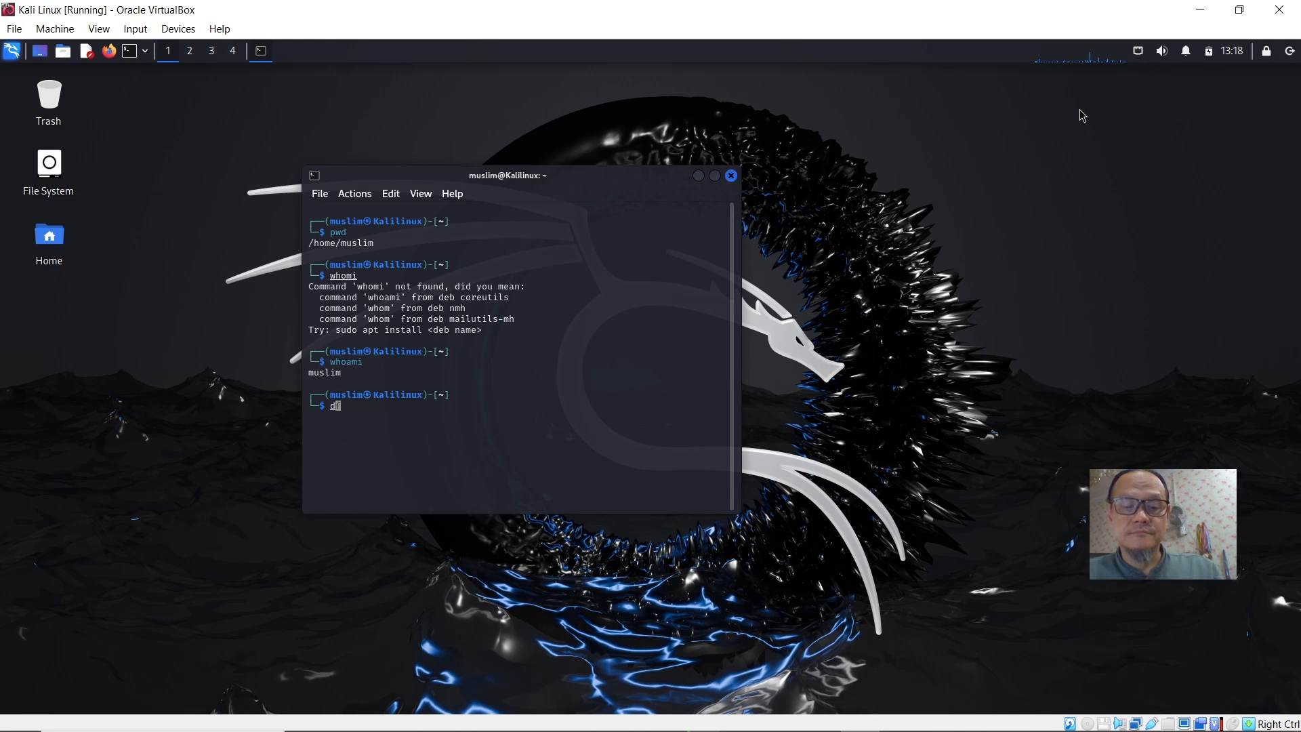
Show filesystem disk usage with the df command.
{"action": "type", "text": "df"}
{"action": "key", "text": "Return"}
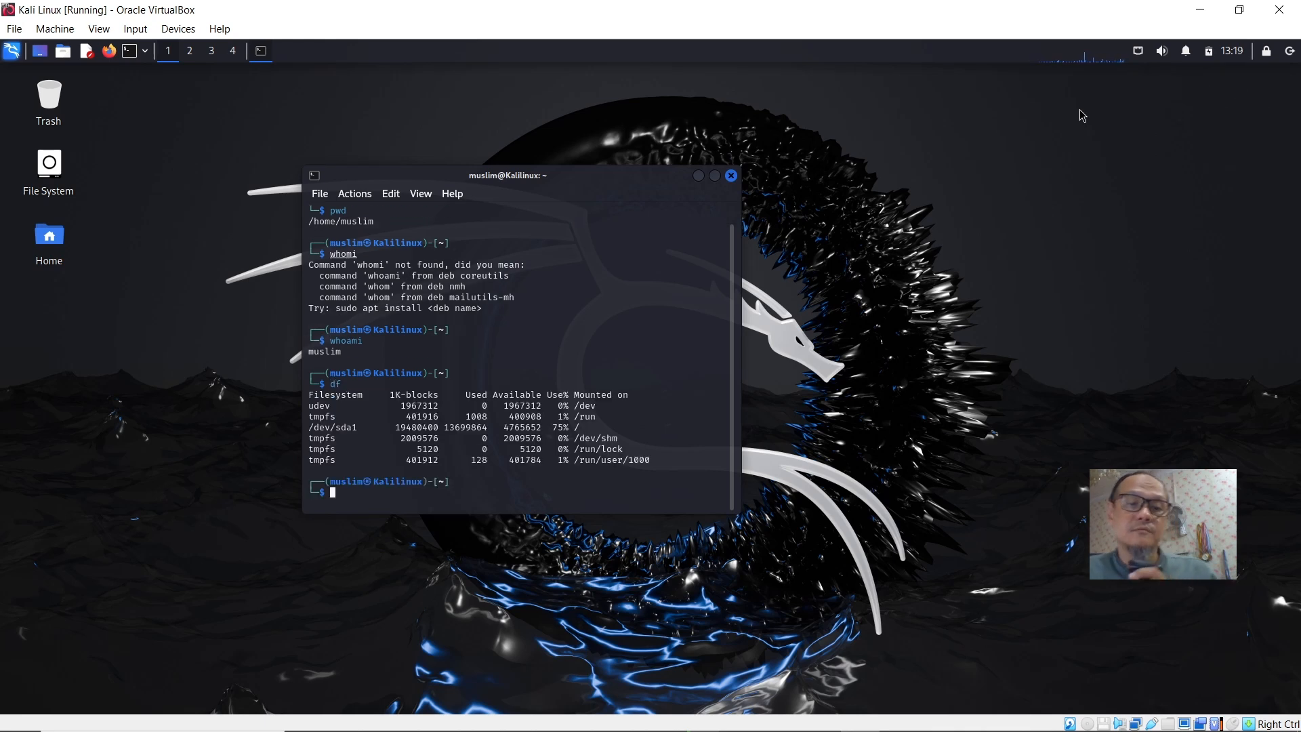